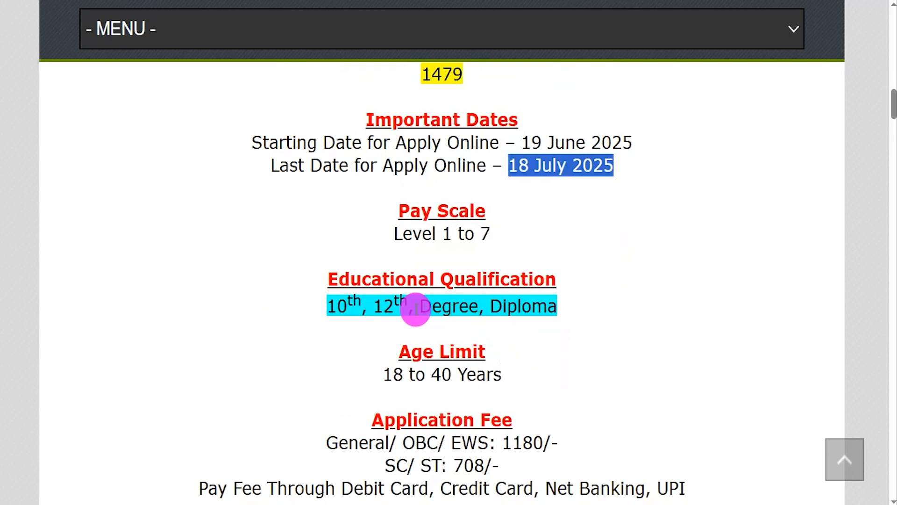
Step: Review the recruitment summary's educational qualification, age limit, application fees, selection process, apply mode and job location
left_click_drag(336, 306, 534, 311)
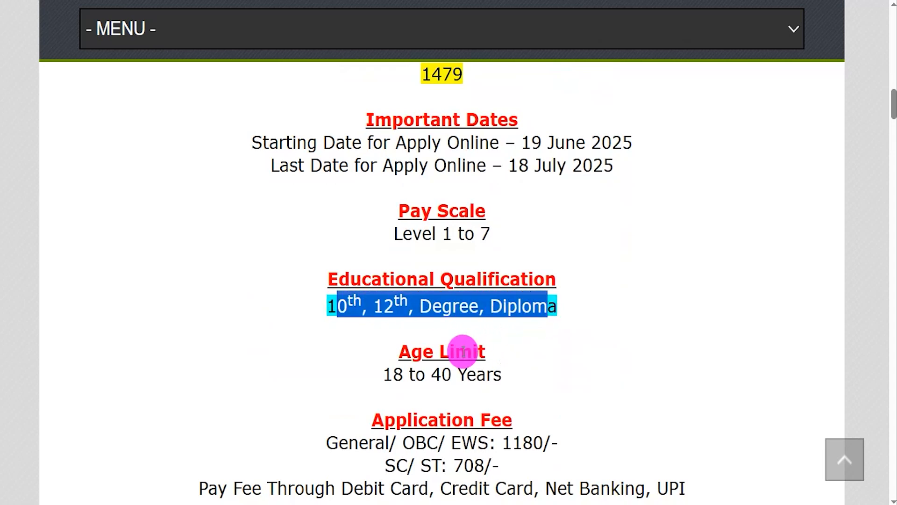
left_click_drag(392, 374, 487, 376)
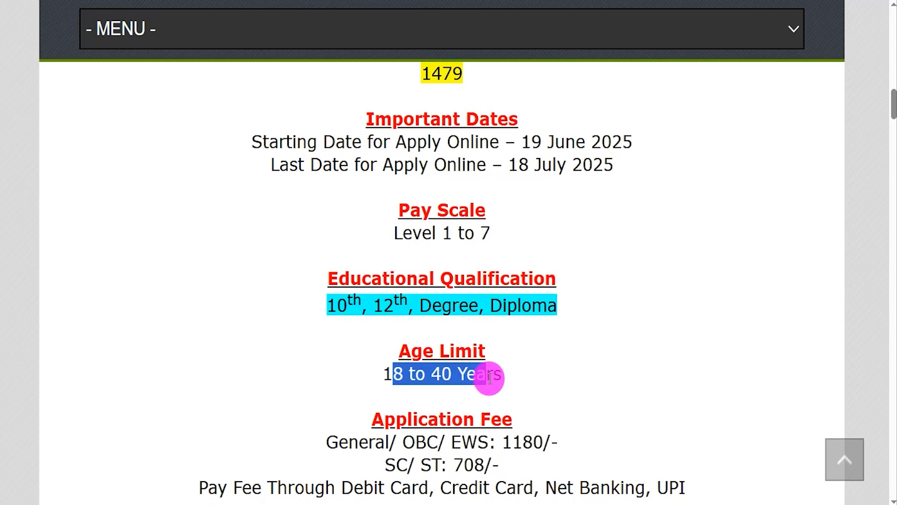
scroll(485, 369, "down", 3)
left_click_drag(368, 304, 540, 305)
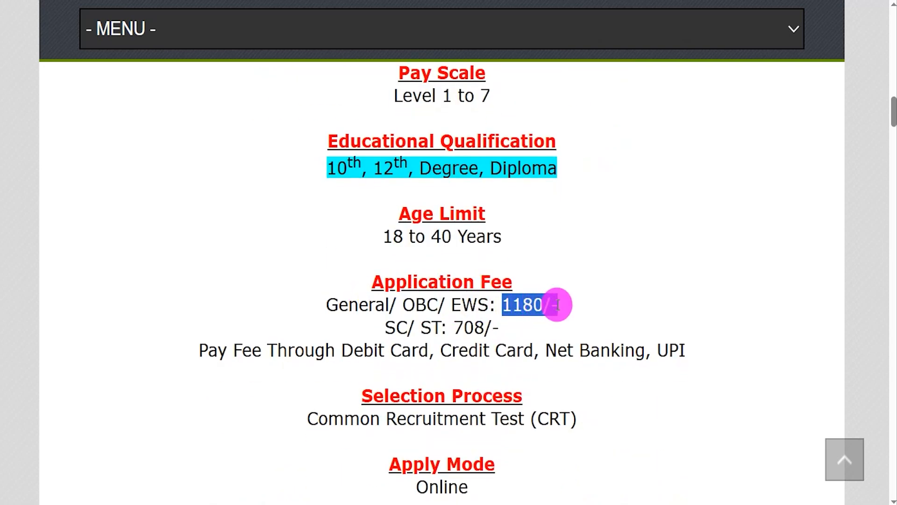
left_click_drag(396, 327, 482, 327)
left_click_drag(325, 350, 610, 351)
scroll(478, 355, "down", 4)
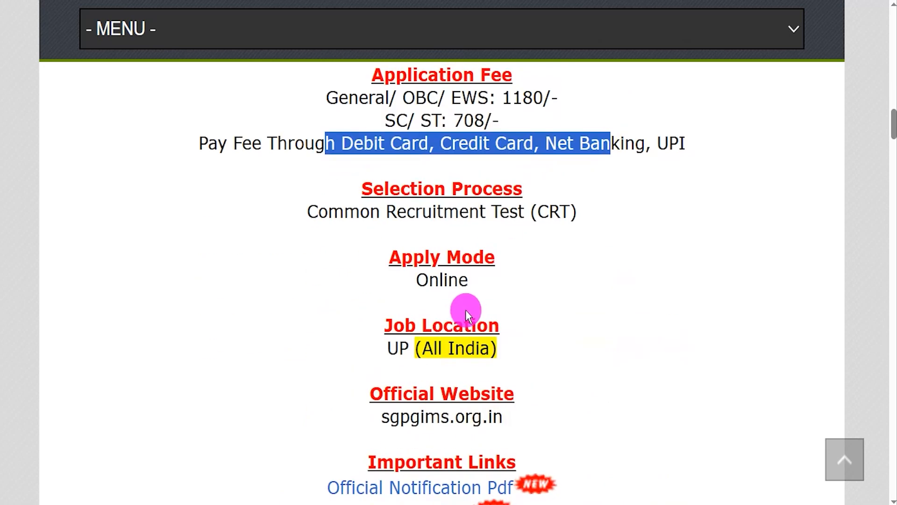
left_click_drag(328, 211, 559, 211)
left_click_drag(433, 347, 466, 345)
left_click_drag(428, 282, 458, 280)
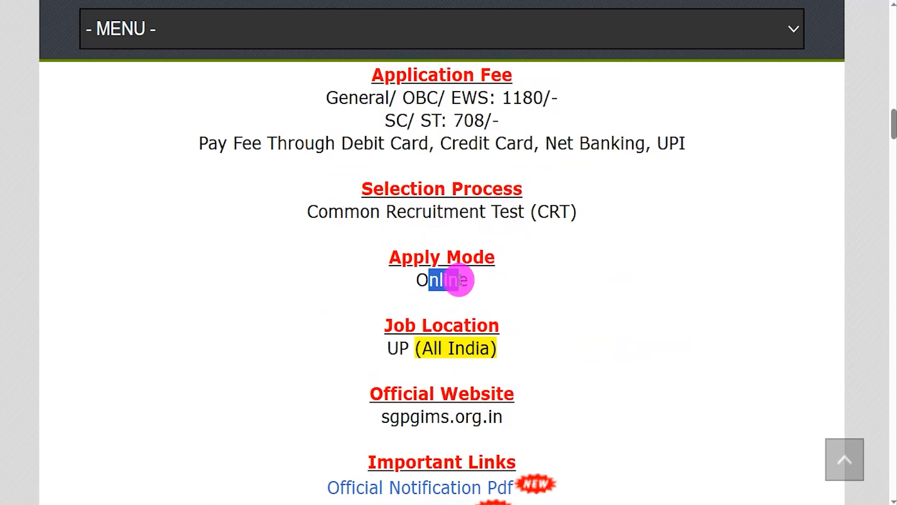
scroll(462, 411, "down", 2)
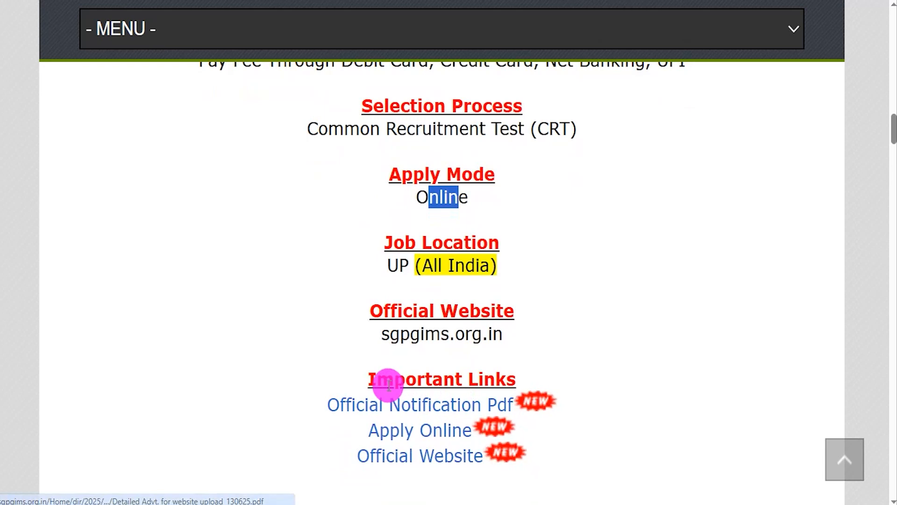
Step: Open the Official Notification Pdf from the important links and examine its table of vacant posts and total posts
left_click_drag(374, 379, 502, 379)
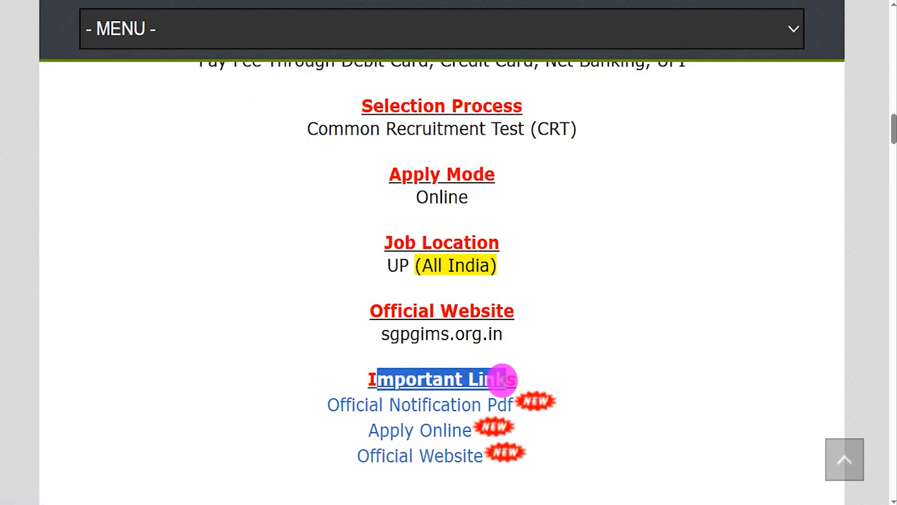
left_click_drag(306, 402, 506, 403)
left_click(502, 406)
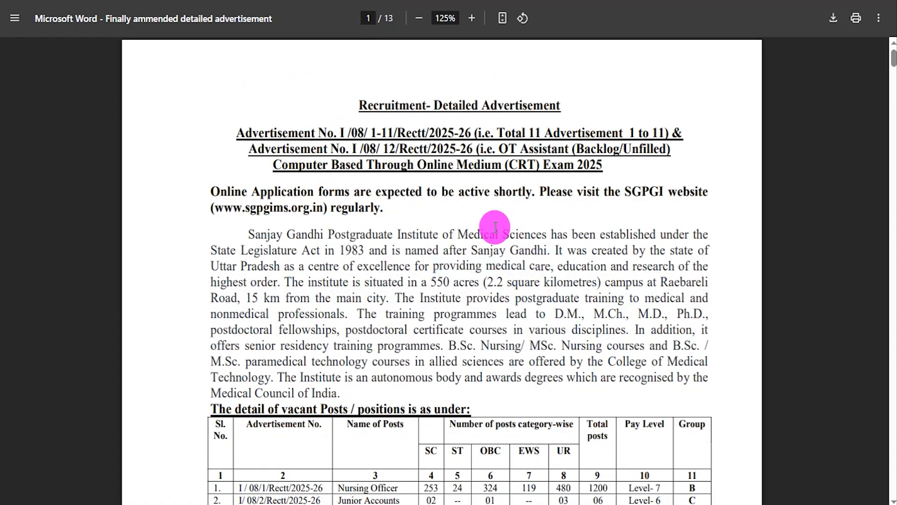
scroll(496, 228, "down", 6)
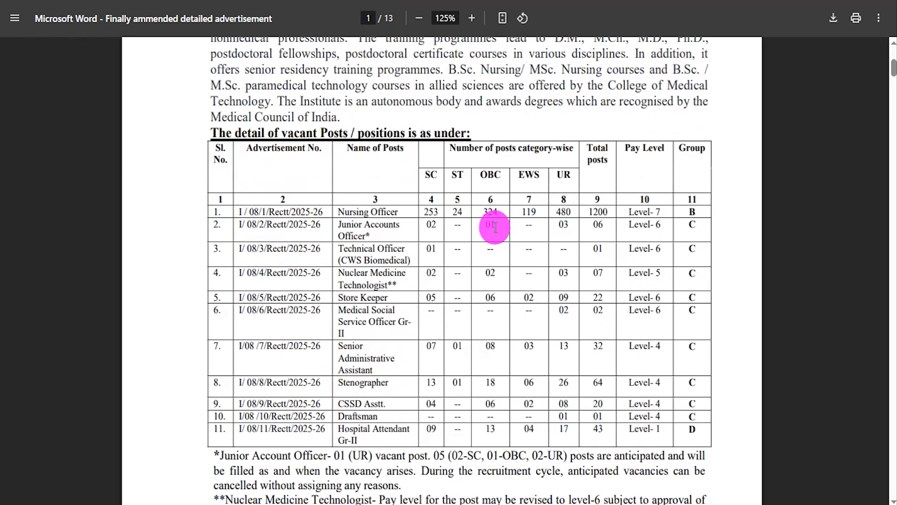
scroll(495, 227, "down", 2)
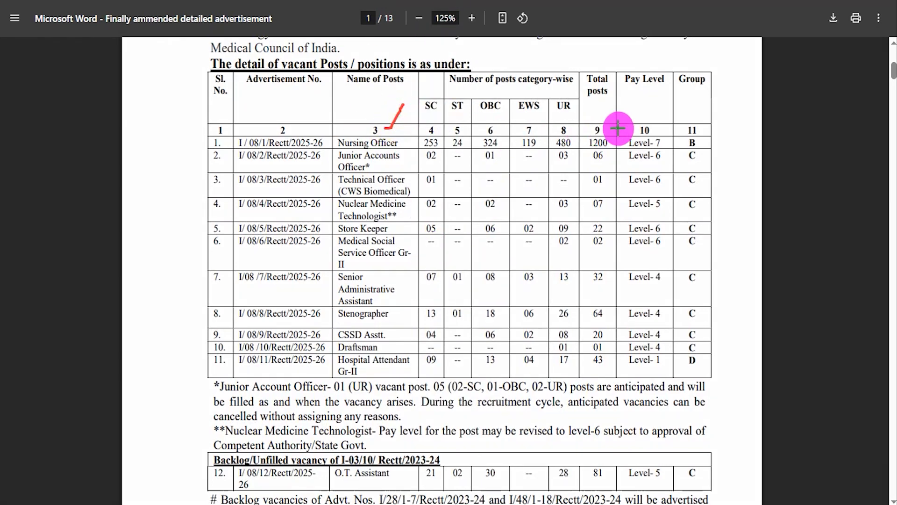
left_click_drag(604, 133, 612, 118)
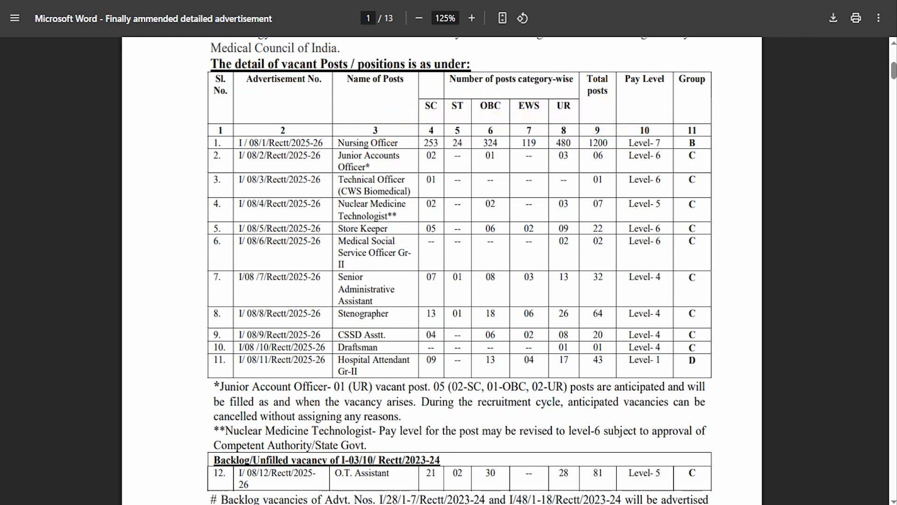
Step: Examine the eligibility criteria for Nursing Officer in Table-3 on page 5 of the notification
scroll(492, 345, "down", 20)
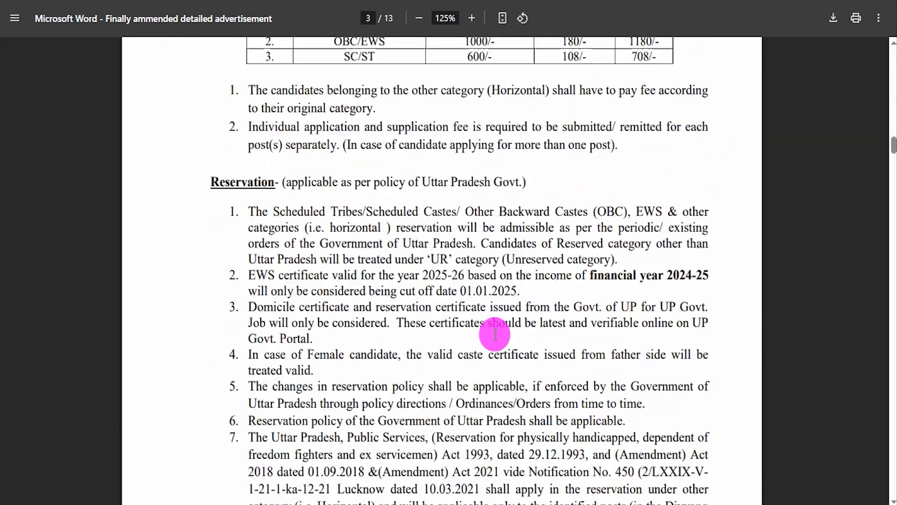
scroll(493, 332, "down", 20)
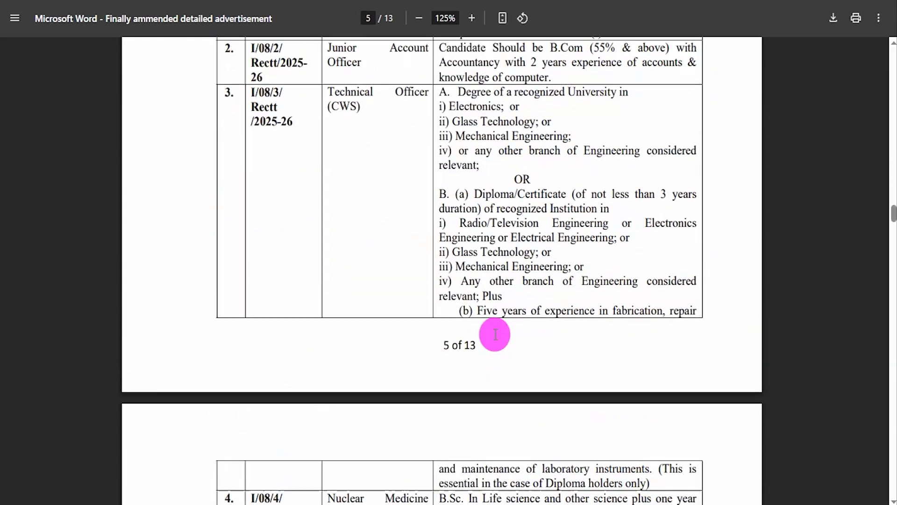
scroll(493, 332, "up", 8)
left_click_drag(329, 201, 365, 203)
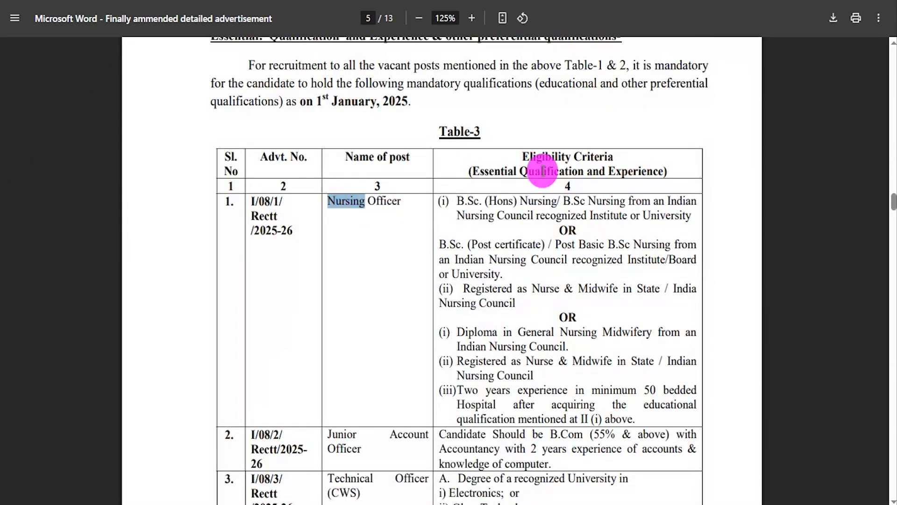
triple_click(529, 157)
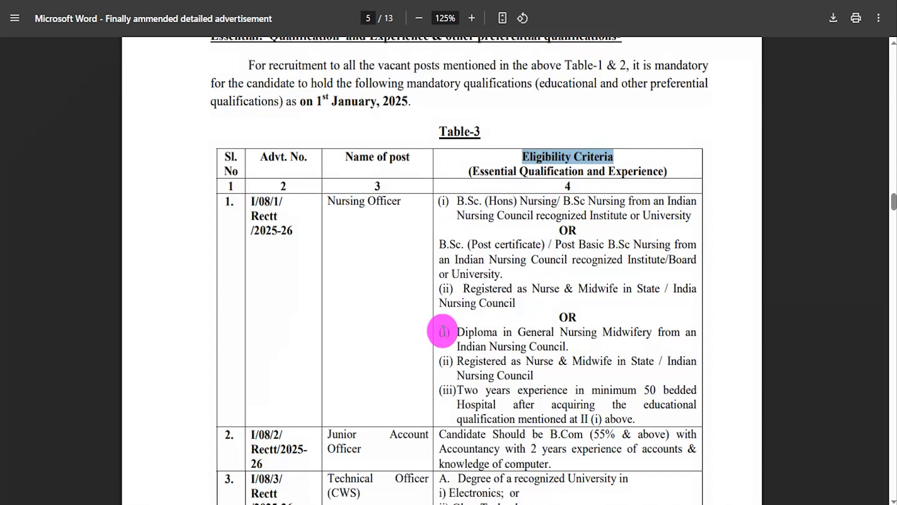
scroll(433, 342, "down", 2)
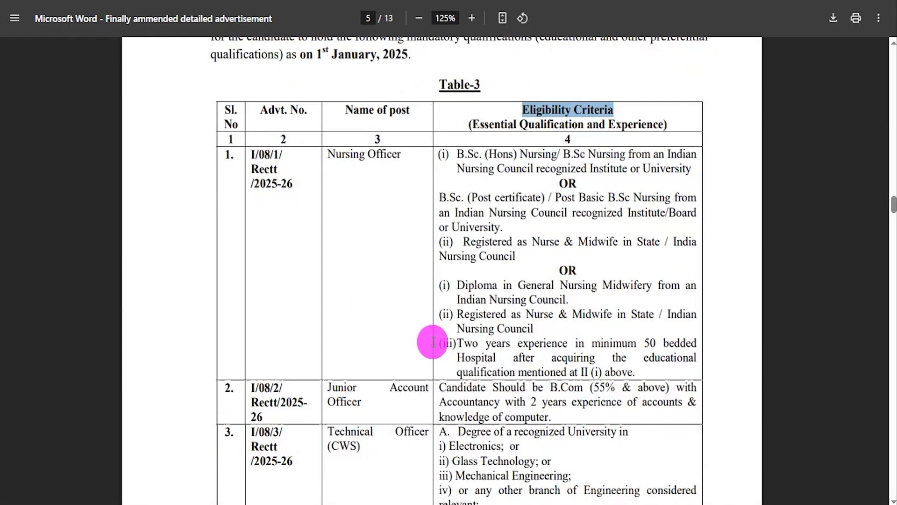
scroll(434, 342, "up", 1)
scroll(433, 342, "up", 2)
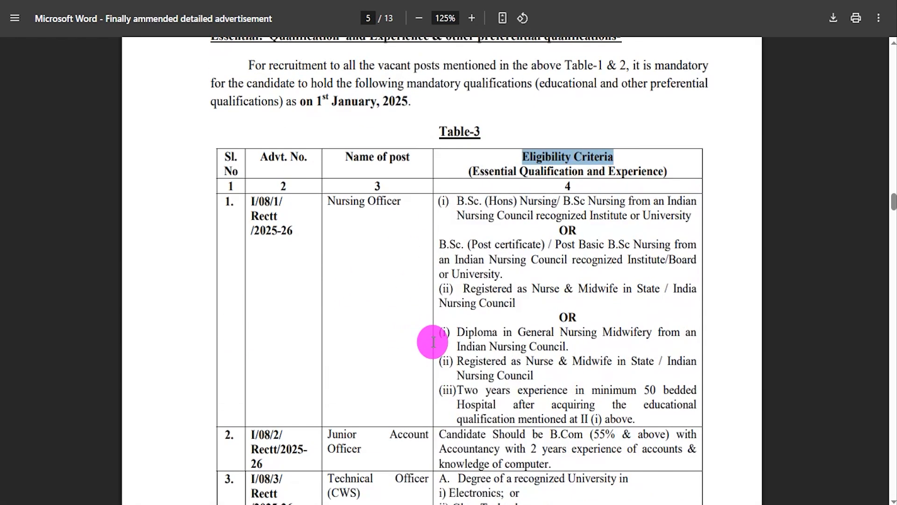
left_click(314, 273)
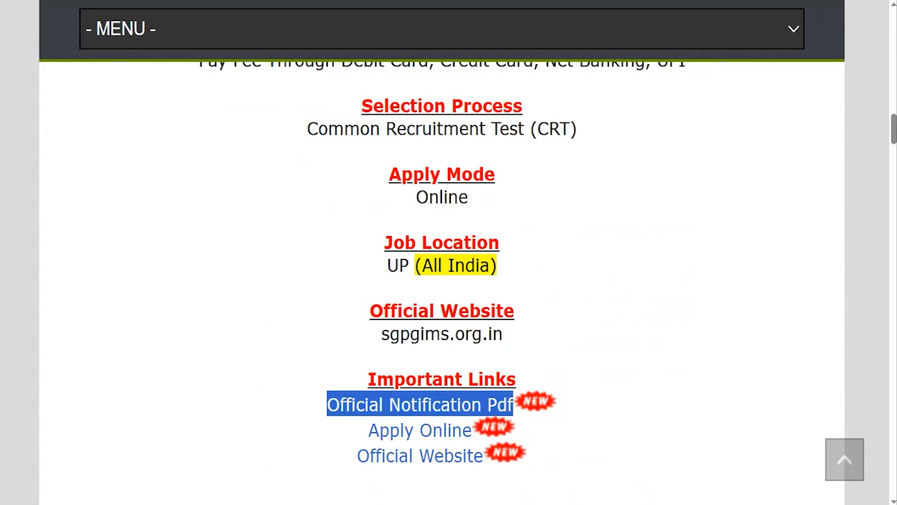
Step: Close the notification PDF and open the Apply Online page from the important links
key("ctrl+w")
left_click_drag(369, 429, 469, 434)
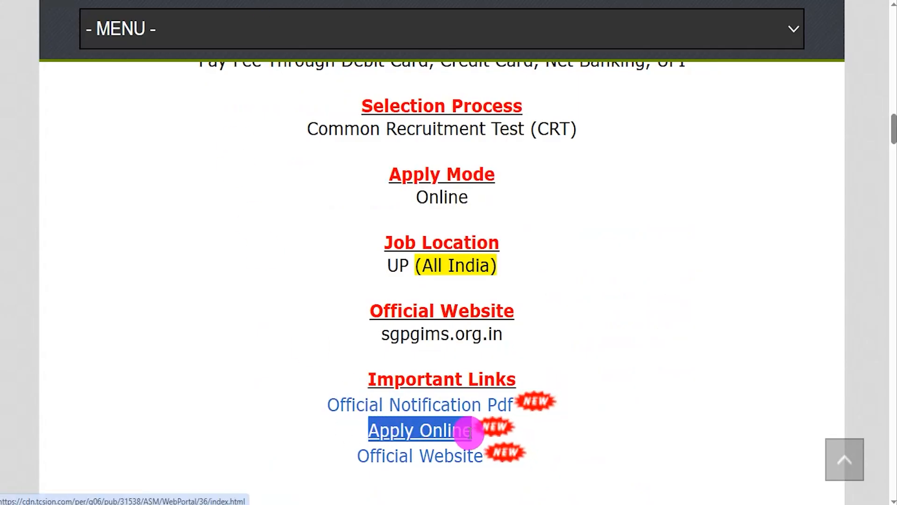
left_click_drag(353, 434, 455, 433)
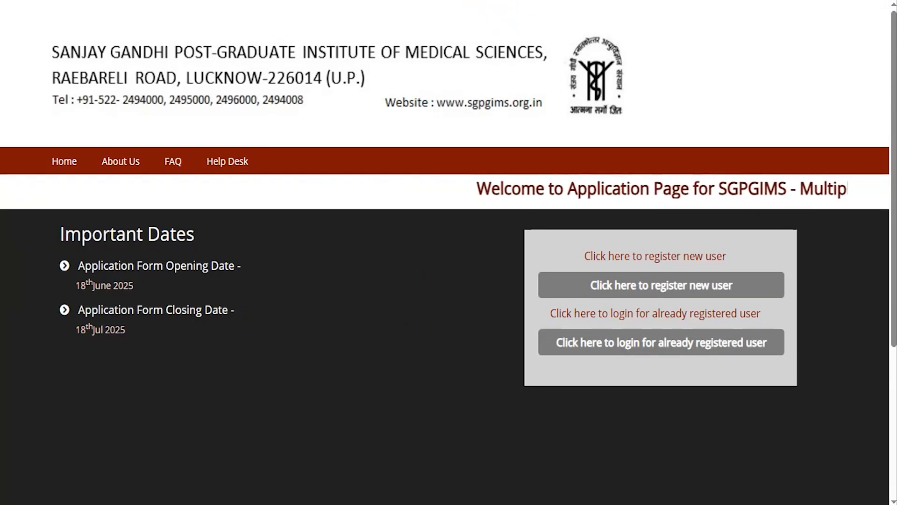
Step: Open the login page for already registered users and review its user ID, password, captcha and login controls
mouse_move(529, 324)
left_mouse_down()
mouse_move(691, 362)
mouse_move(790, 367)
left_mouse_up()
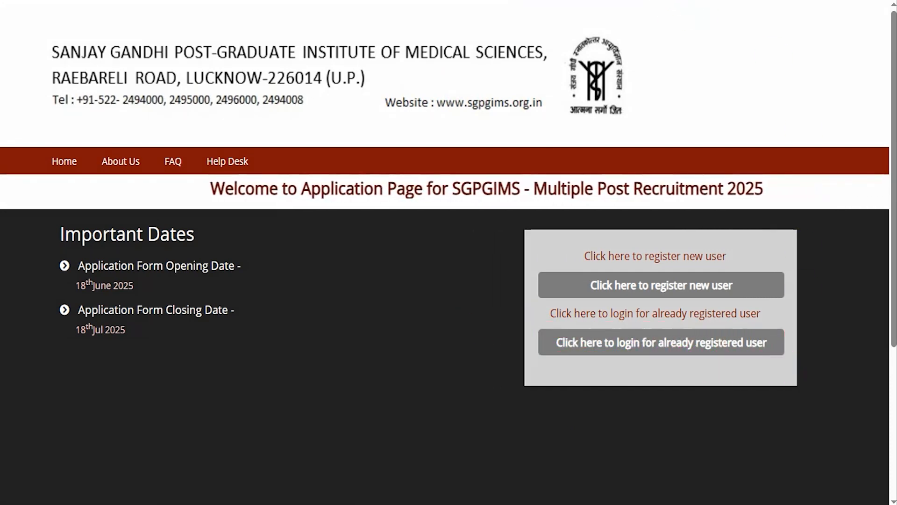
left_click(660, 358)
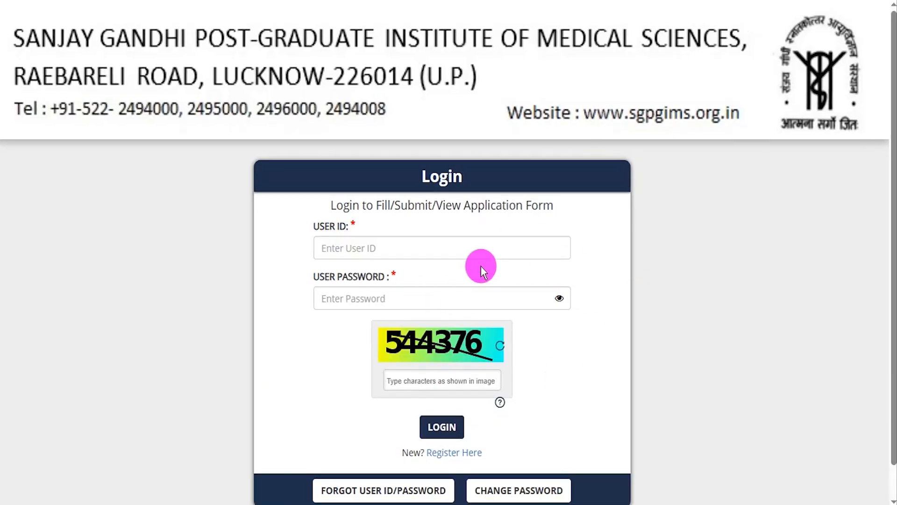
scroll(481, 265, "down", 1)
left_click_drag(495, 217, 525, 191)
left_click_drag(482, 265, 519, 235)
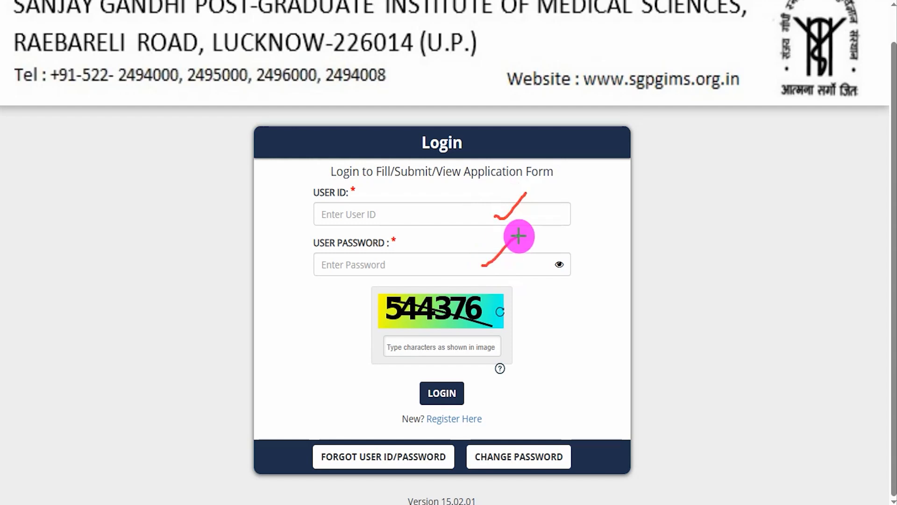
left_click_drag(492, 309, 521, 285)
left_click_drag(505, 332, 506, 332)
mouse_move(436, 372)
left_mouse_down()
mouse_move(400, 385)
mouse_move(422, 407)
mouse_move(457, 402)
mouse_move(479, 381)
left_mouse_up()
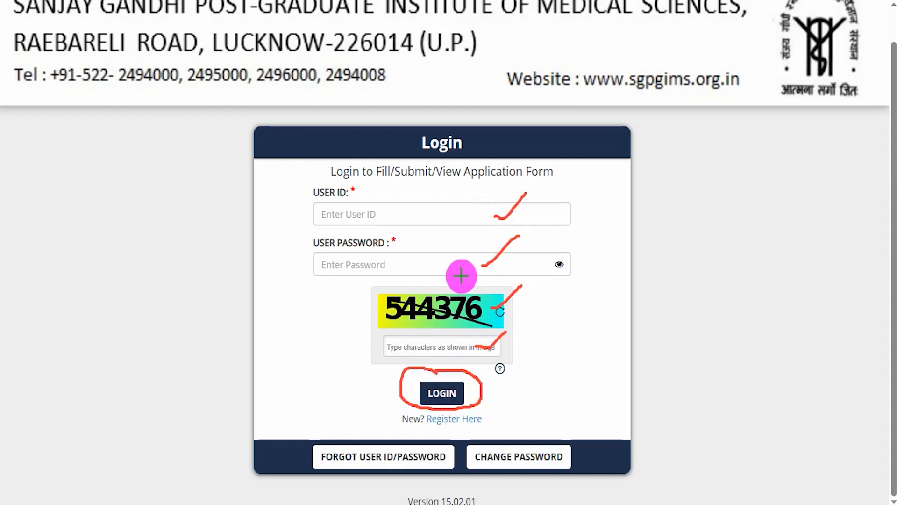
key("Escape")
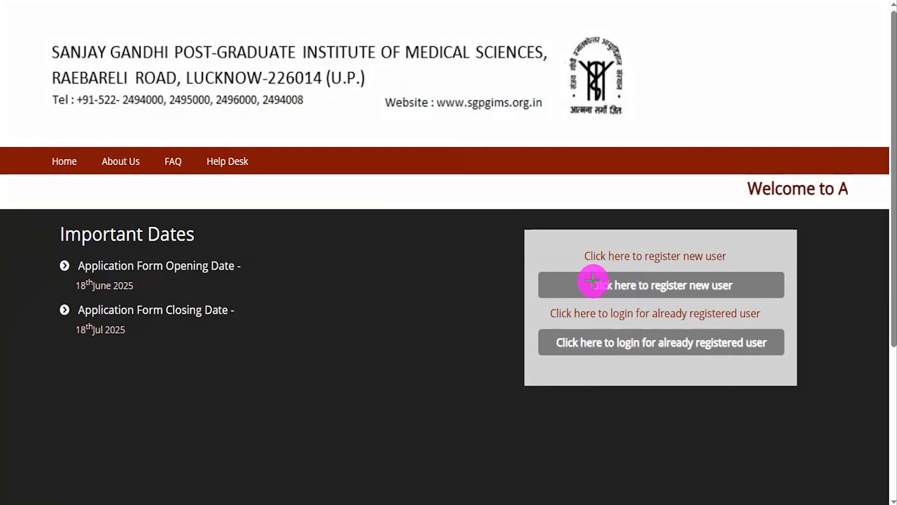
Step: Open the new user registration form and read through its instructions up to the registration section
left_click_drag(535, 265, 793, 303)
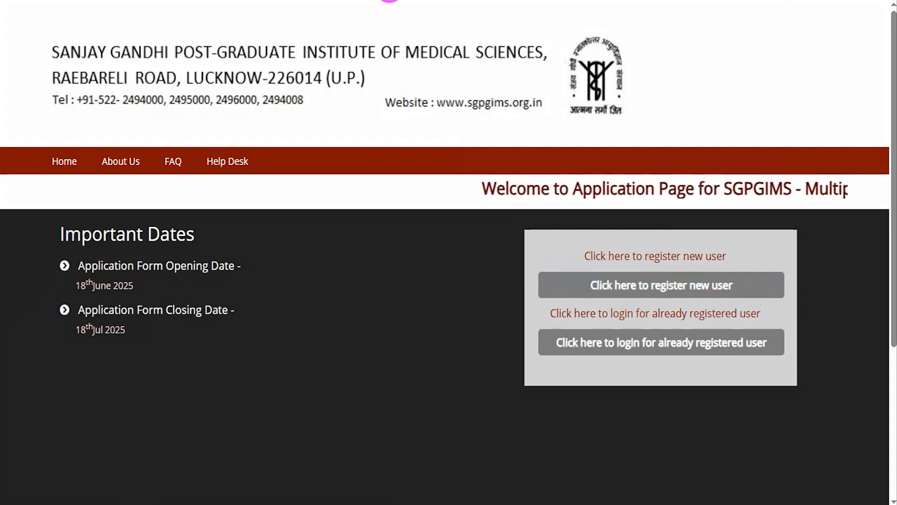
left_click(672, 285)
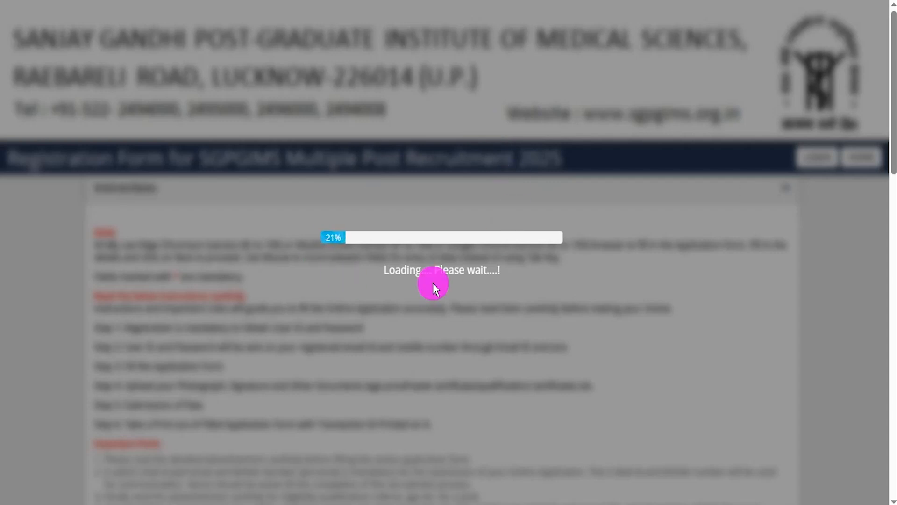
scroll(363, 302, "down", 1)
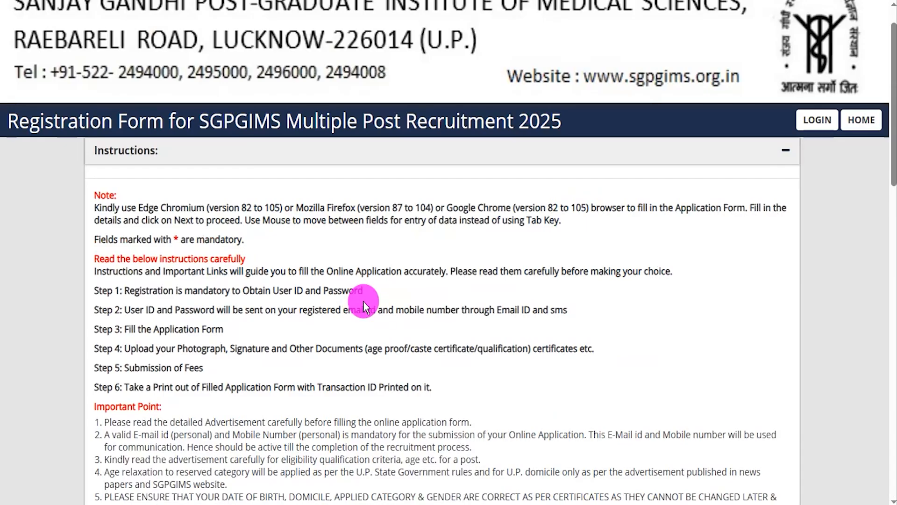
scroll(277, 235, "down", 3)
left_click_drag(119, 268, 158, 271)
left_click_drag(232, 297, 325, 321)
scroll(330, 303, "down", 1)
scroll(307, 226, "down", 5)
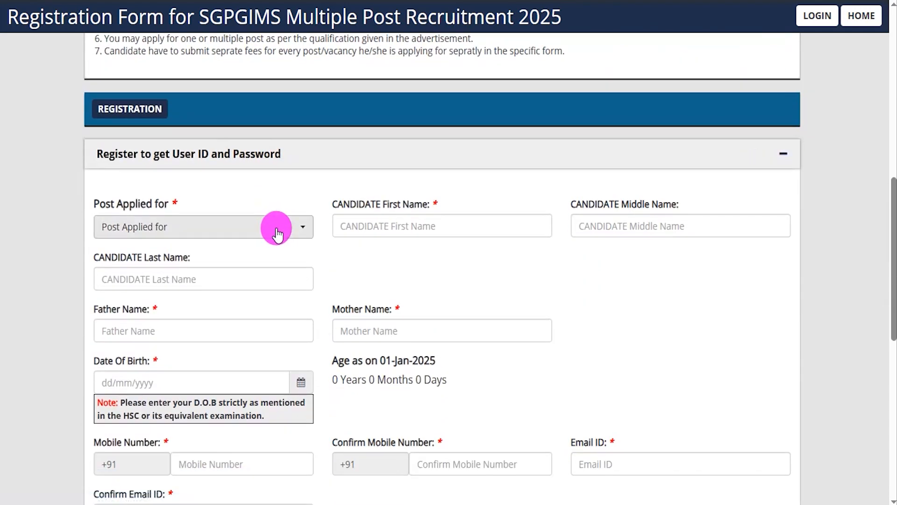
Step: Choose Nursing Officer as the post applied for in the registration form
scroll(317, 240, "down", 1)
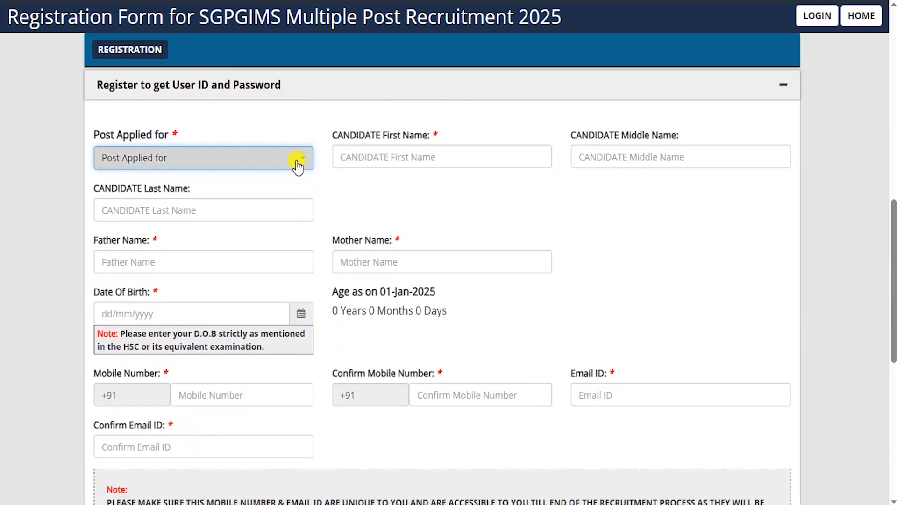
left_click(296, 163)
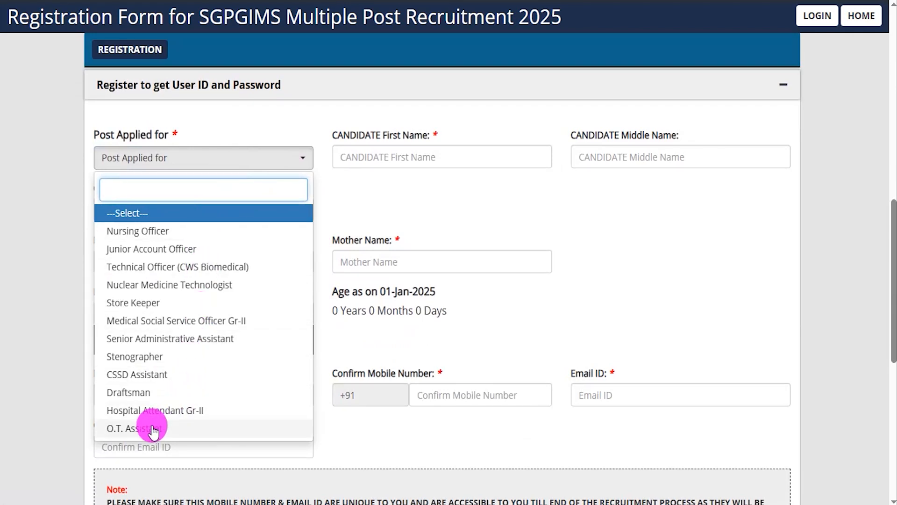
left_click(161, 234)
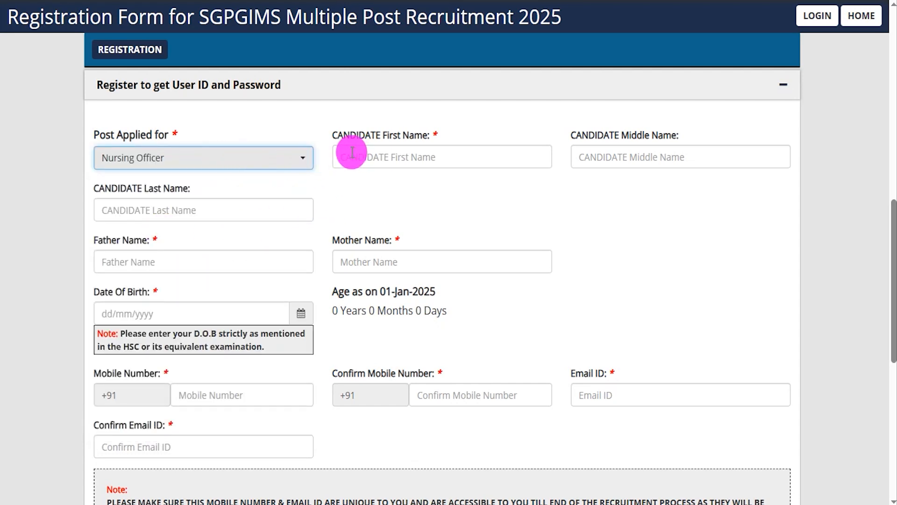
Step: Review the candidate's first, middle and last name fields in the registration form
left_click_drag(344, 136, 382, 133)
left_click(392, 155)
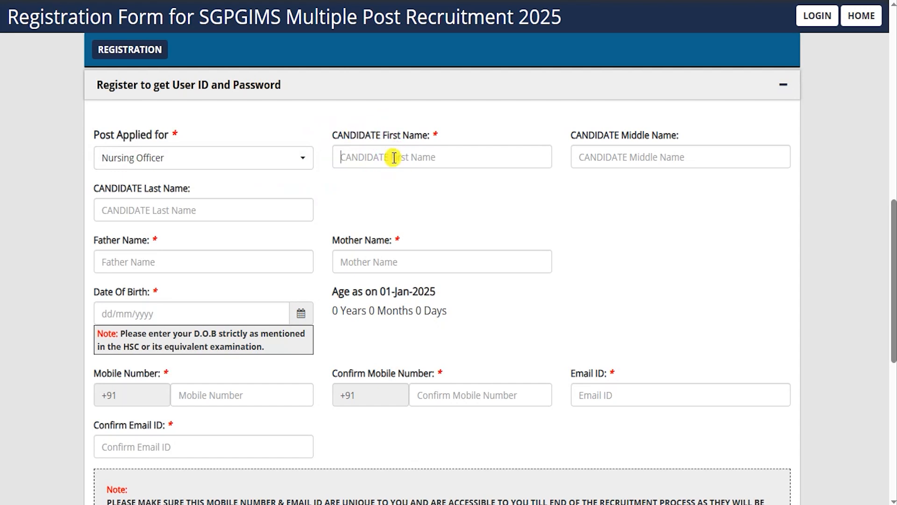
left_click_drag(458, 154, 497, 122)
left_click_drag(726, 157, 753, 130)
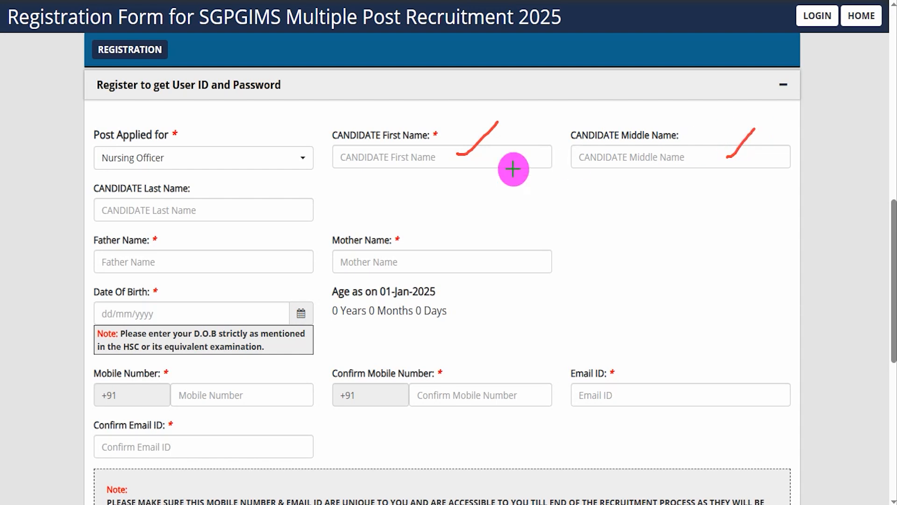
left_click_drag(247, 212, 295, 183)
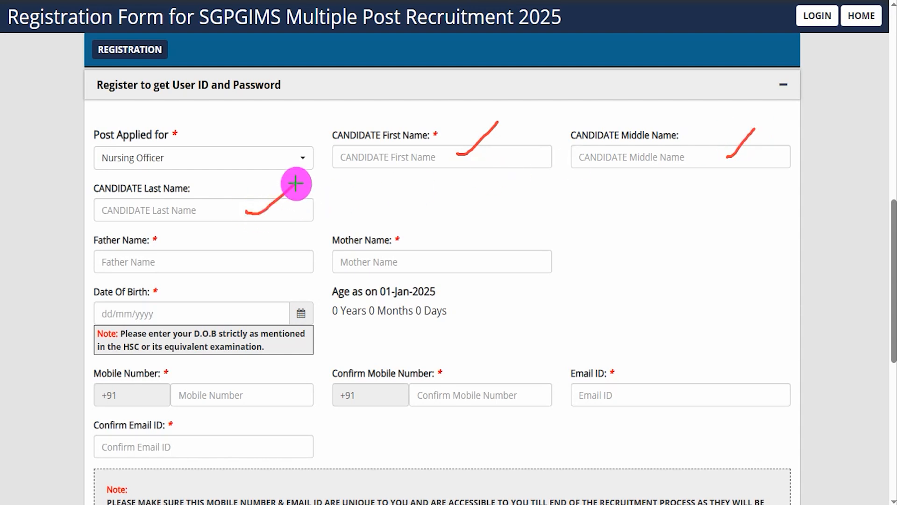
Step: Review the registration form's parent name, date of birth, mobile number and email fields, including the confirmation fields
left_click_drag(257, 263, 295, 241)
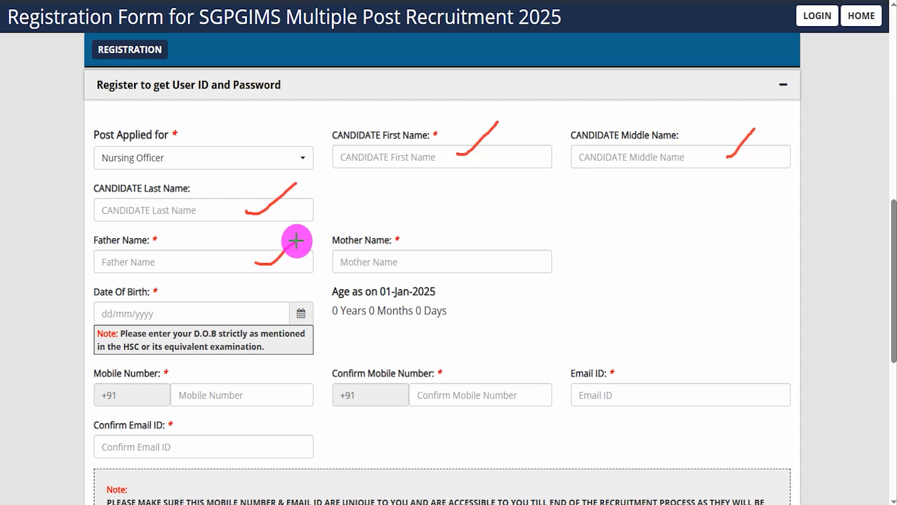
left_click_drag(438, 260, 474, 228)
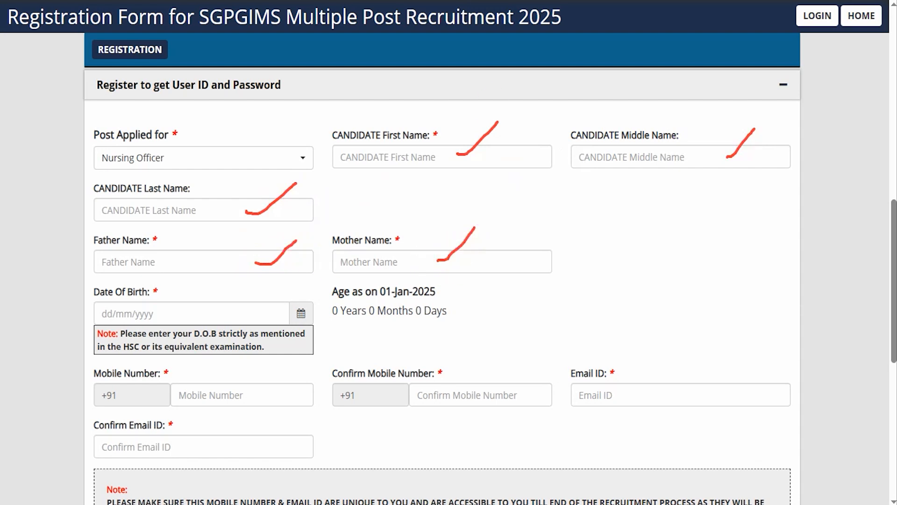
left_click(301, 313)
left_click(337, 337)
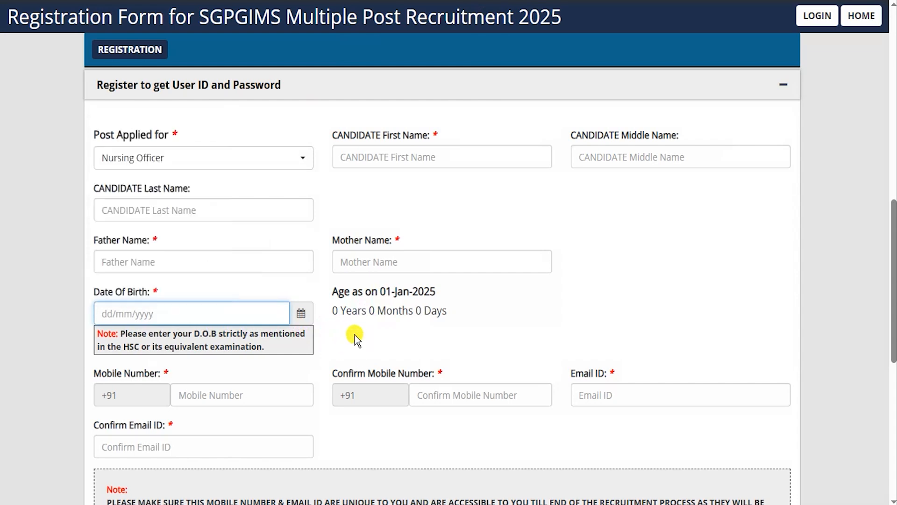
left_click_drag(261, 398, 309, 361)
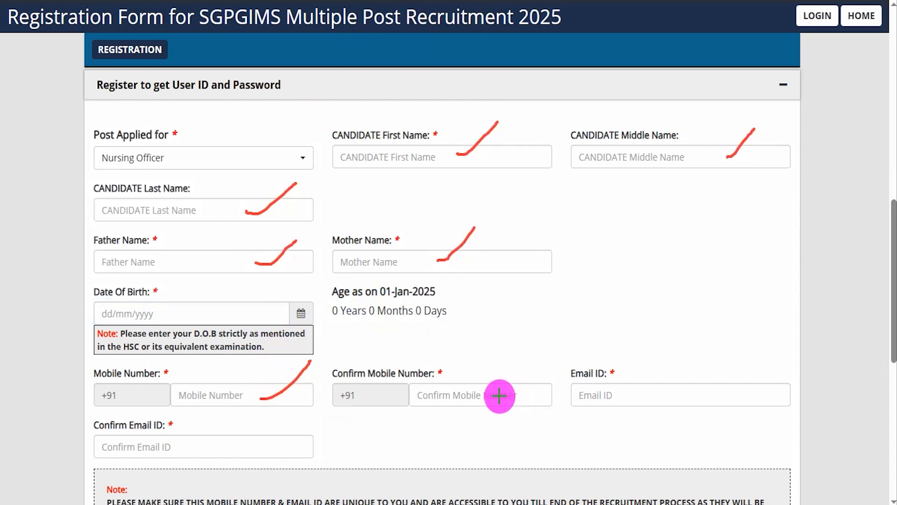
left_click_drag(498, 395, 534, 360)
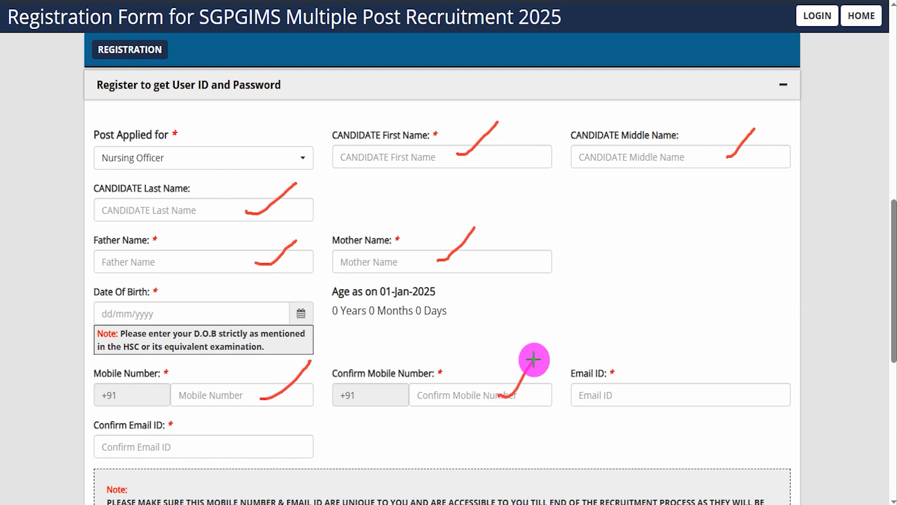
left_click_drag(677, 395, 726, 355)
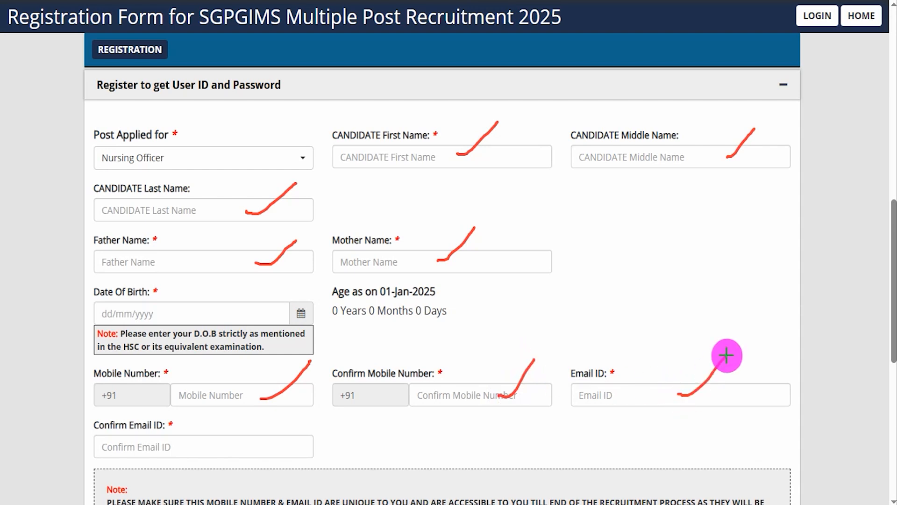
left_click_drag(220, 445, 261, 420)
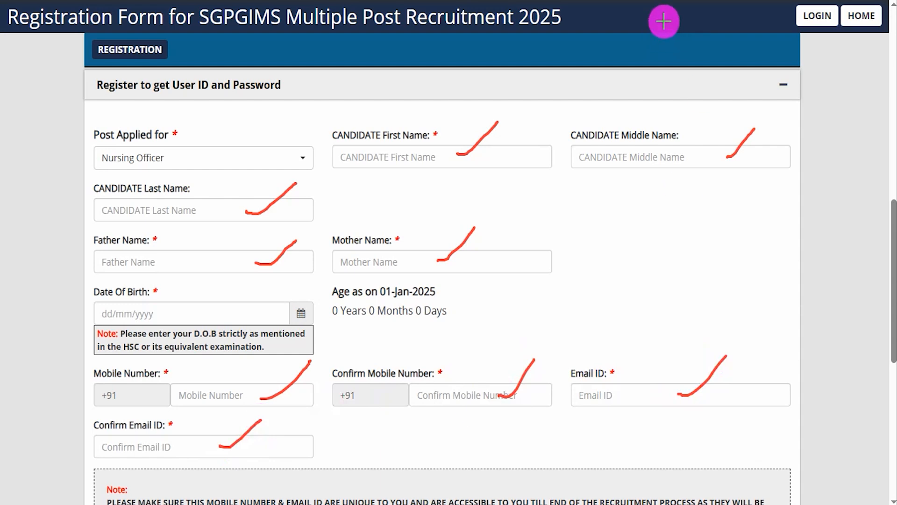
key("Escape")
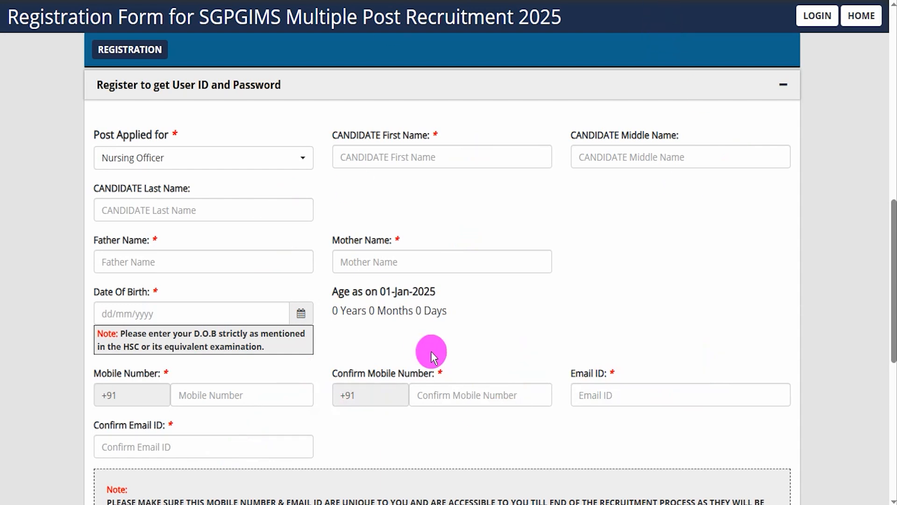
Step: Generate the OTP for the registration and go through the captcha authentication's image, text field and submission
scroll(431, 352, "down", 5)
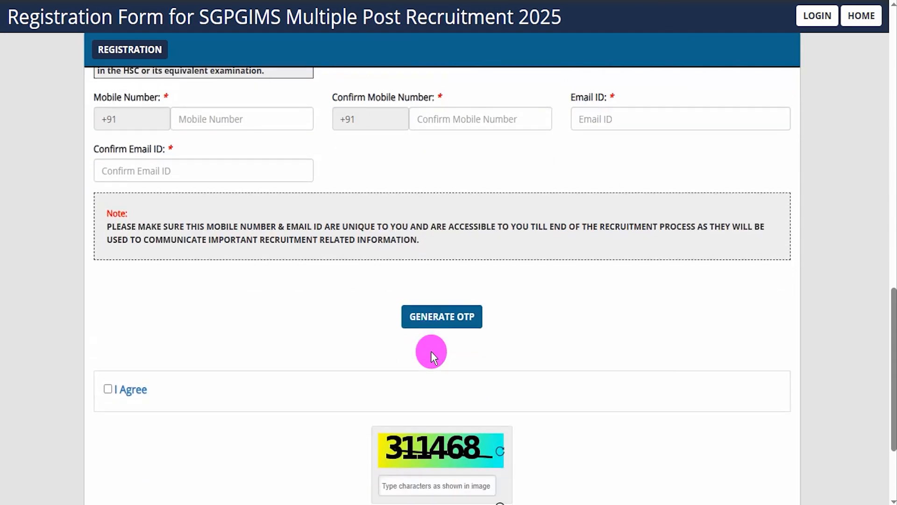
left_click_drag(372, 290, 478, 326)
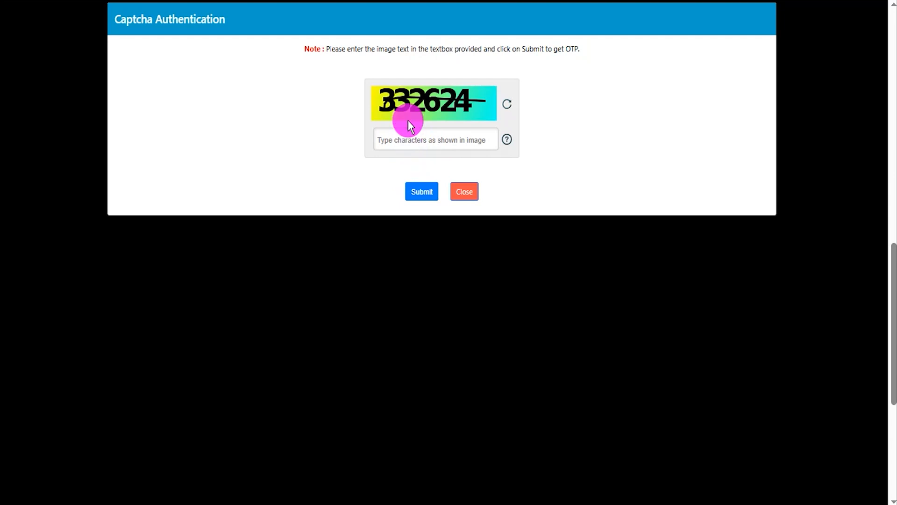
left_click_drag(486, 109, 518, 55)
left_click_drag(493, 137, 523, 115)
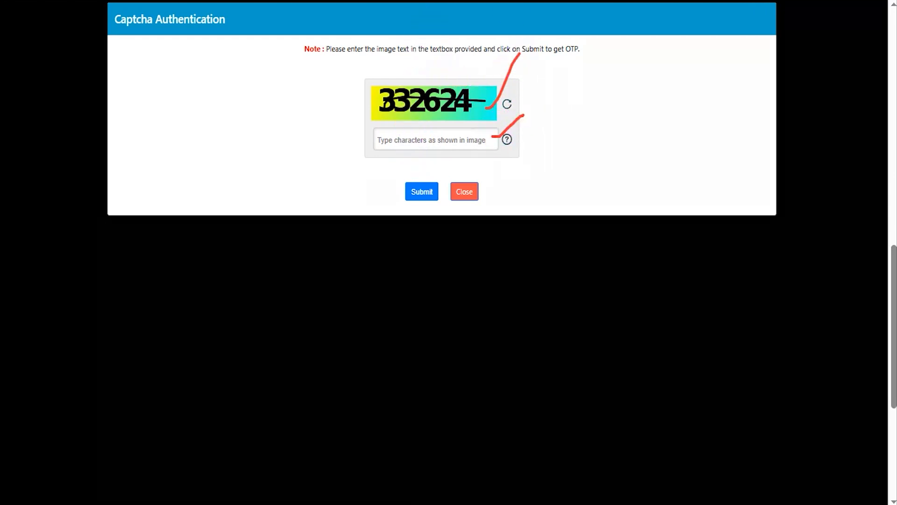
mouse_move(369, 169)
left_mouse_down()
mouse_move(438, 178)
mouse_move(443, 200)
left_mouse_up()
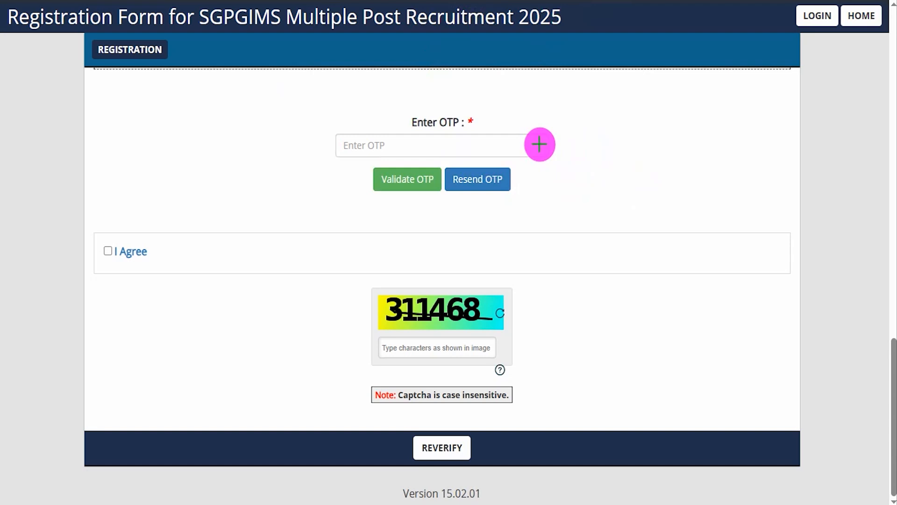
Step: Go through the OTP validation, declaration agreement and captcha fields, and reverify the registration details
left_click_drag(547, 143, 571, 120)
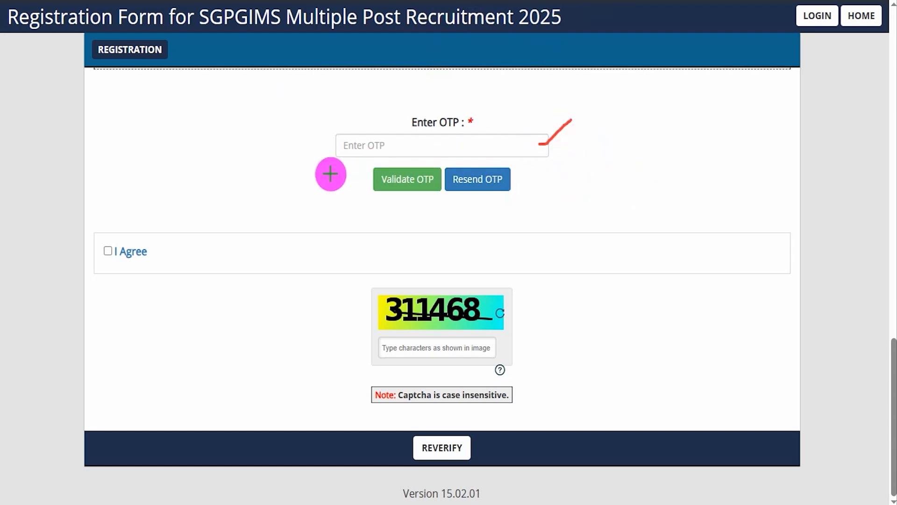
left_click_drag(262, 178, 363, 177)
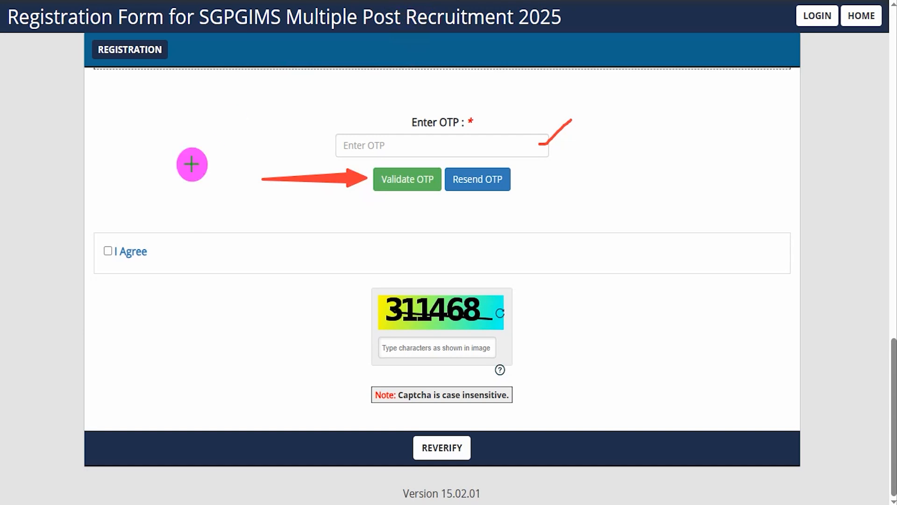
left_click_drag(108, 252, 153, 226)
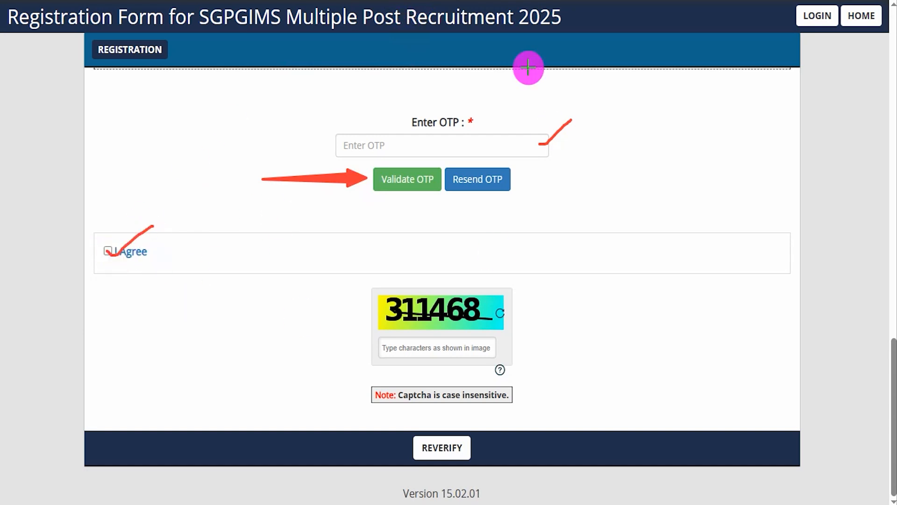
left_click_drag(480, 306, 508, 272)
left_click_drag(486, 351, 533, 325)
left_click_drag(616, 341, 472, 442)
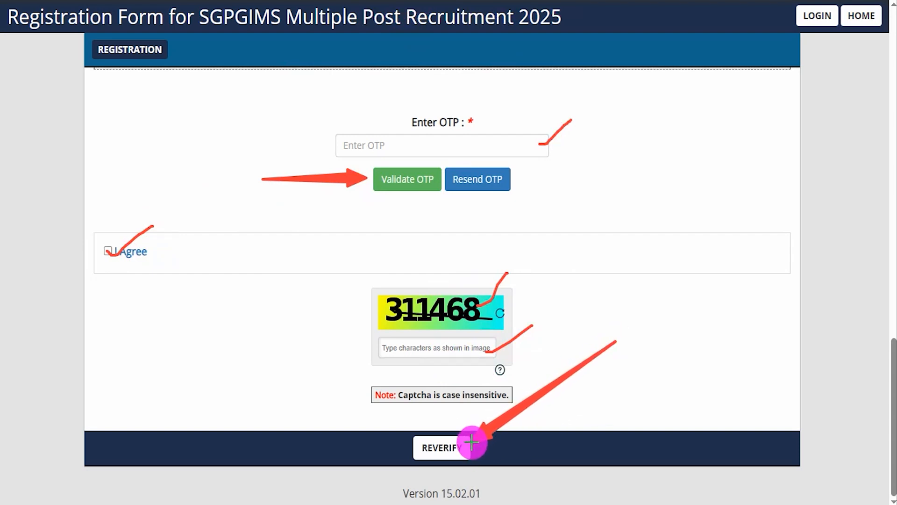
left_click(472, 442)
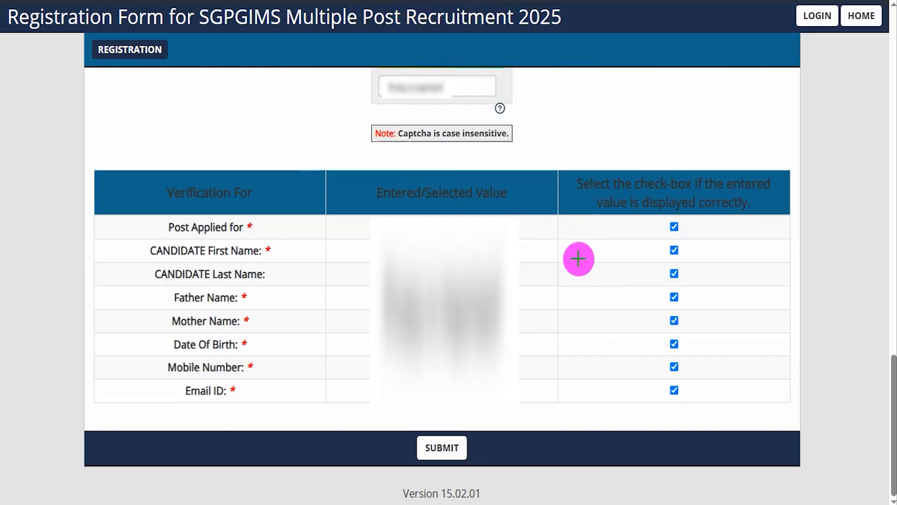
Step: Check the verification table and its confirmation check-boxes for every entered value, and submit the registration
mouse_move(87, 156)
left_mouse_down()
mouse_move(224, 166)
mouse_move(775, 250)
mouse_move(801, 288)
mouse_move(791, 411)
left_mouse_up()
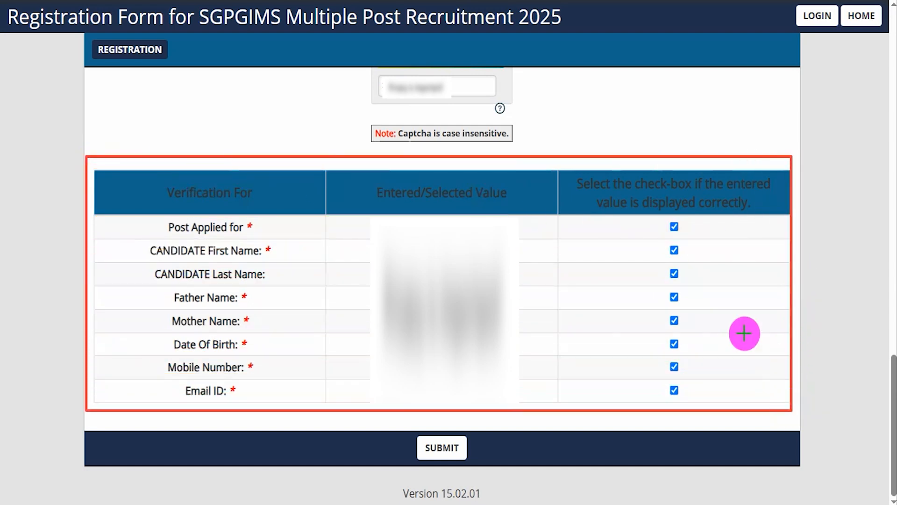
mouse_move(650, 213)
left_mouse_down()
mouse_move(697, 320)
mouse_move(701, 403)
left_mouse_up()
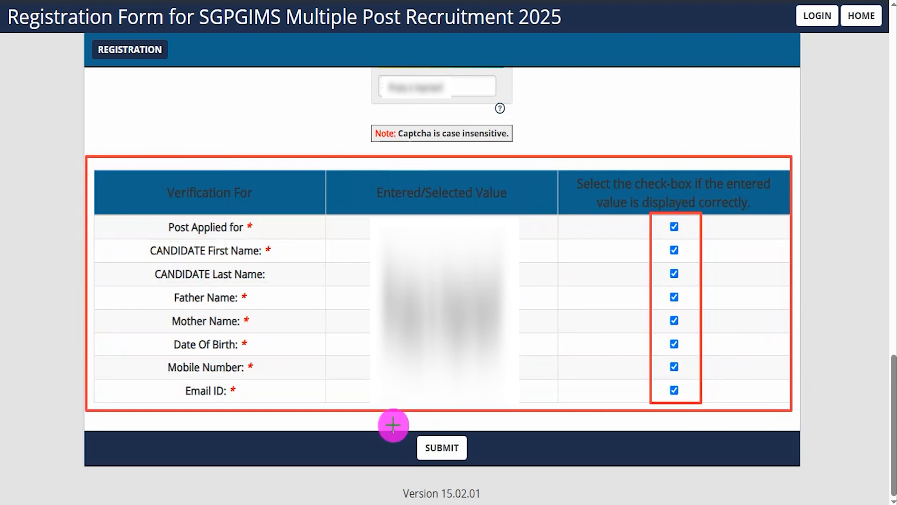
mouse_move(362, 417)
left_mouse_down()
mouse_move(471, 448)
mouse_move(506, 481)
left_mouse_up()
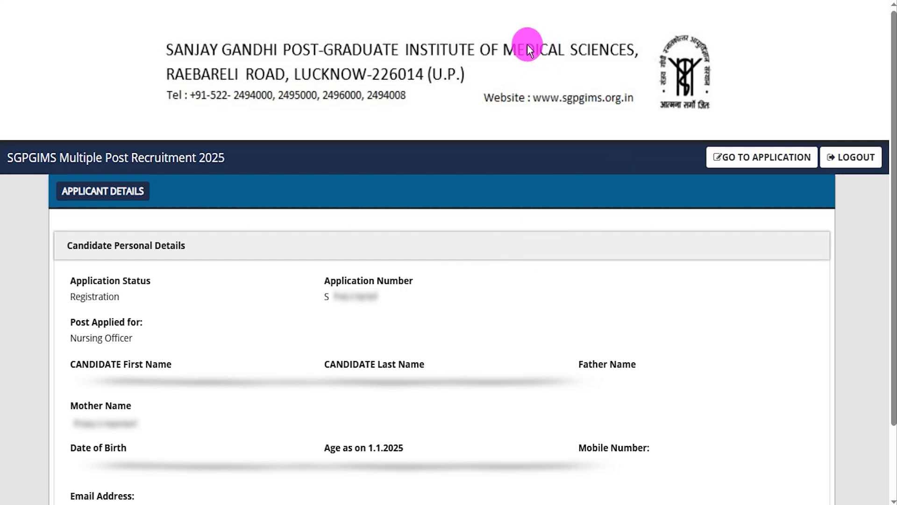
Step: Locate the application number in the applicant details and proceed to the application form
mouse_move(288, 286)
left_mouse_down()
mouse_move(337, 304)
mouse_move(447, 320)
left_mouse_up()
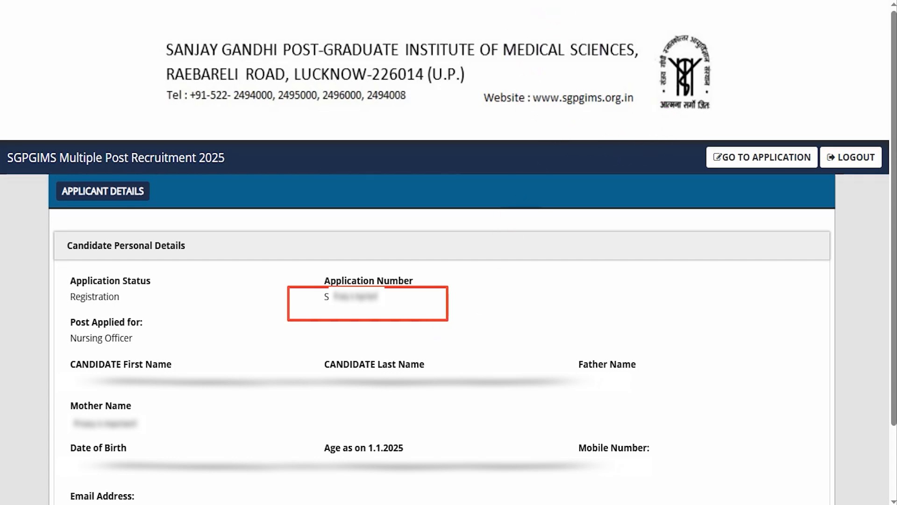
left_click_drag(741, 303, 748, 174)
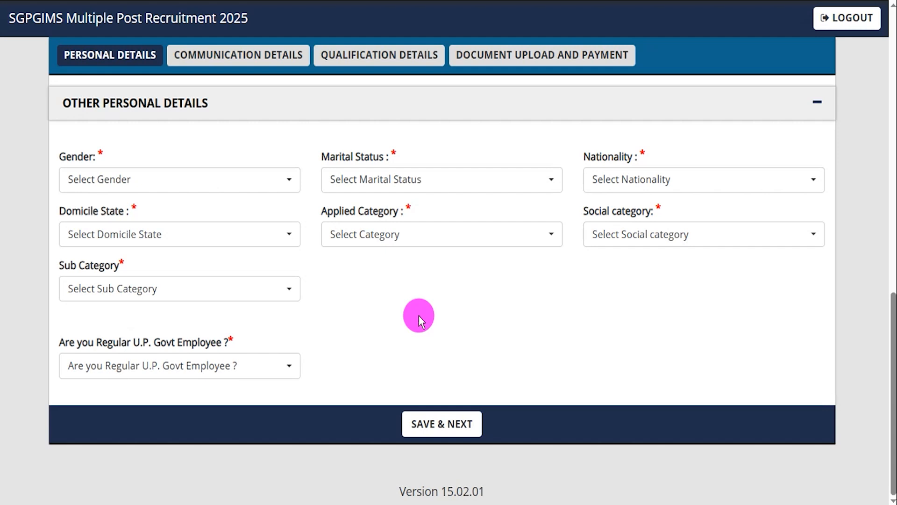
Step: Set the applicant's gender to Male, marital status to Unmarried and nationality to Indian
left_click(192, 190)
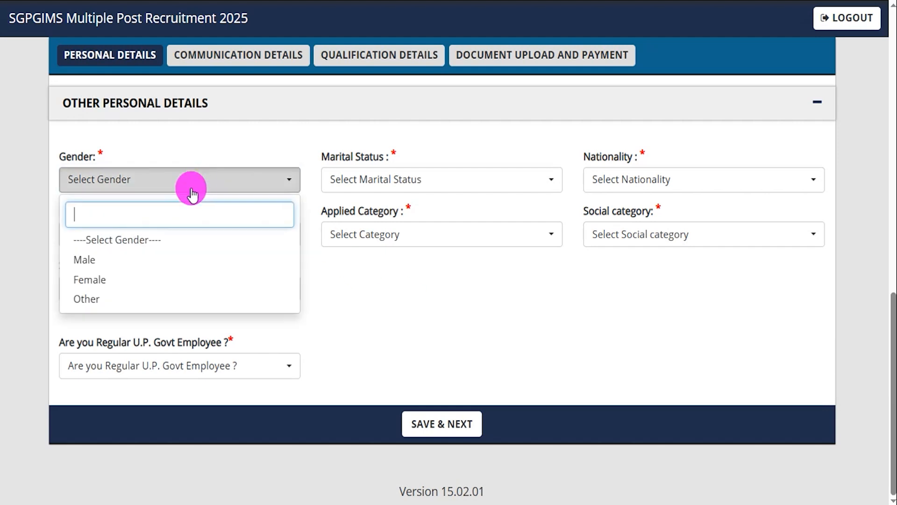
left_click(136, 259)
left_click(380, 179)
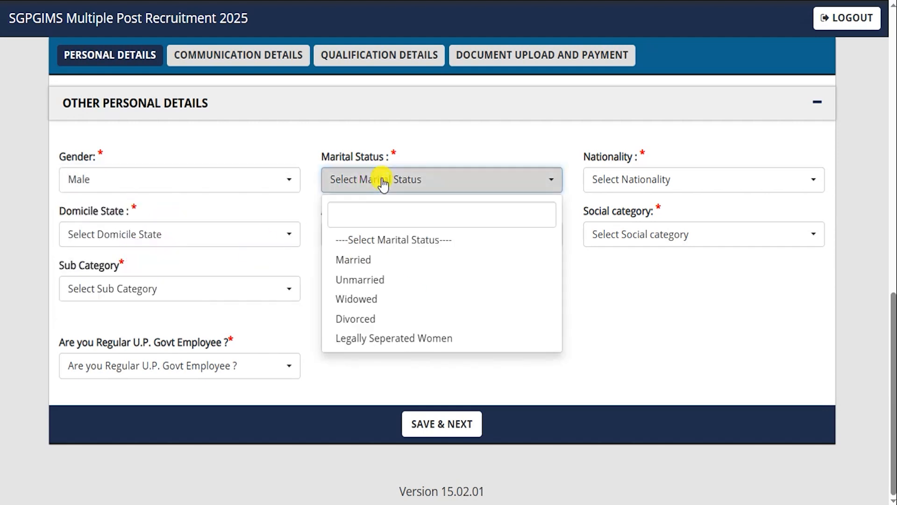
left_click(376, 279)
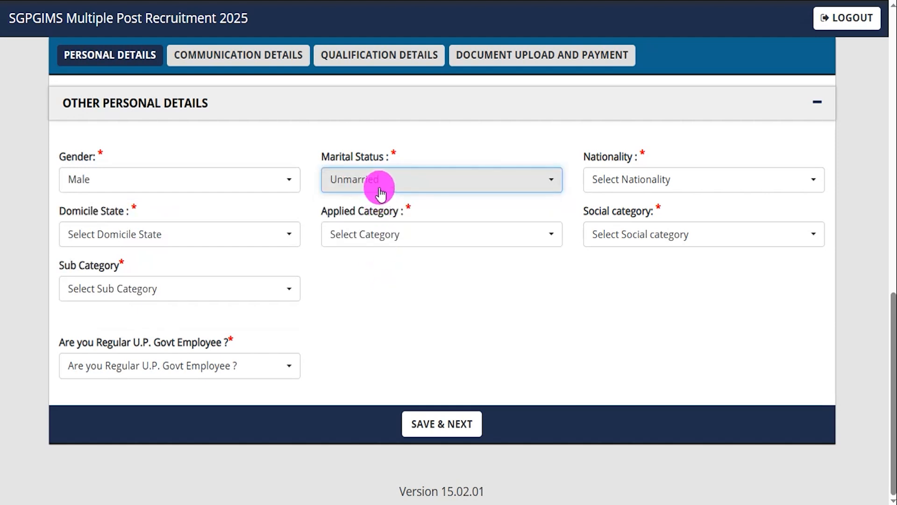
left_click(624, 181)
left_click(614, 262)
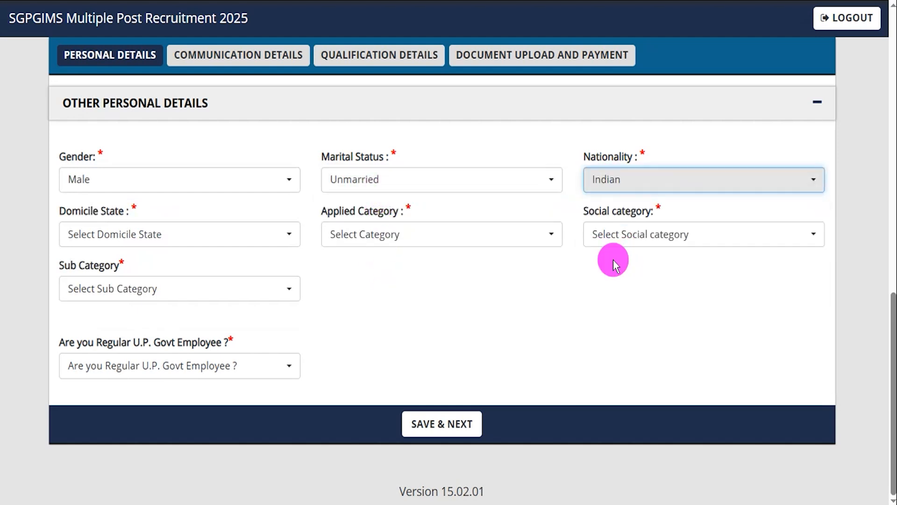
Step: Set the domicile state to UTTAR PRADESH and both the applied and social categories to Scheduled Caste (SC)
left_click(108, 234)
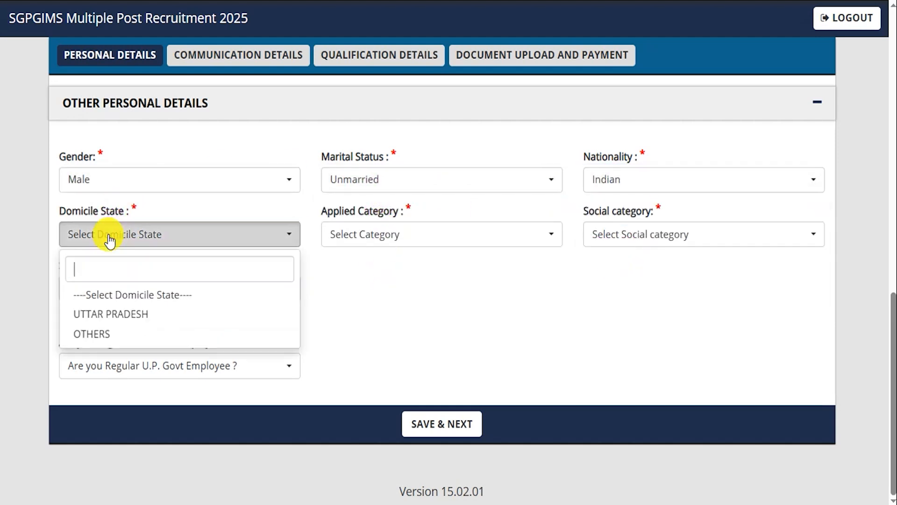
left_click(115, 321)
left_click(405, 233)
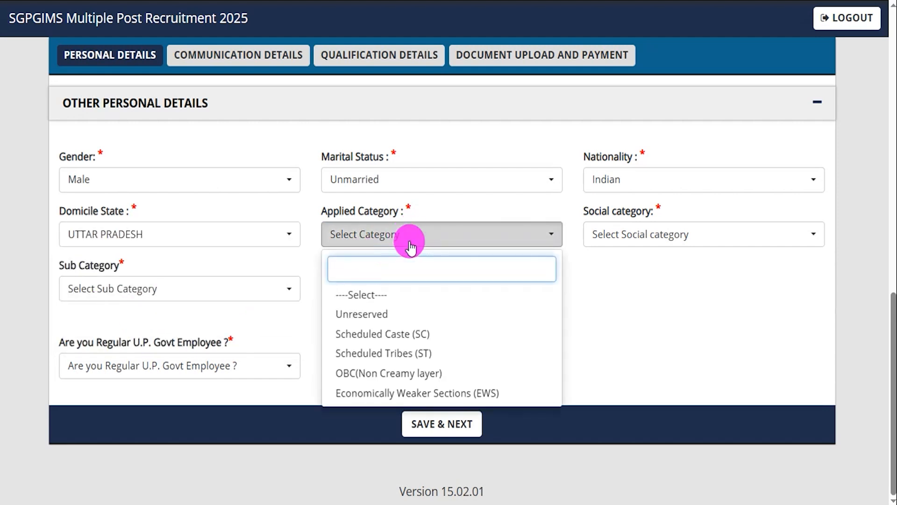
left_click(405, 335)
left_click(639, 238)
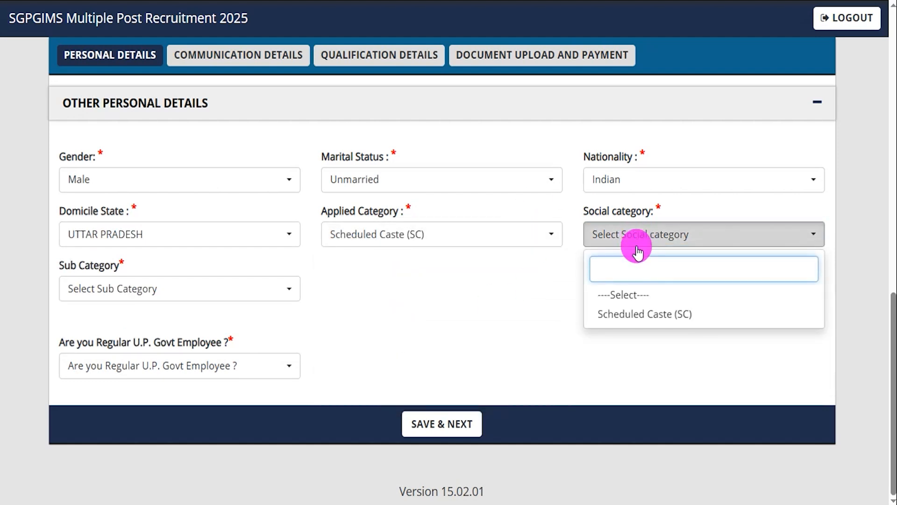
left_click(640, 323)
Step: Set the applicant's sub category to None in the other personal details
left_click(114, 291)
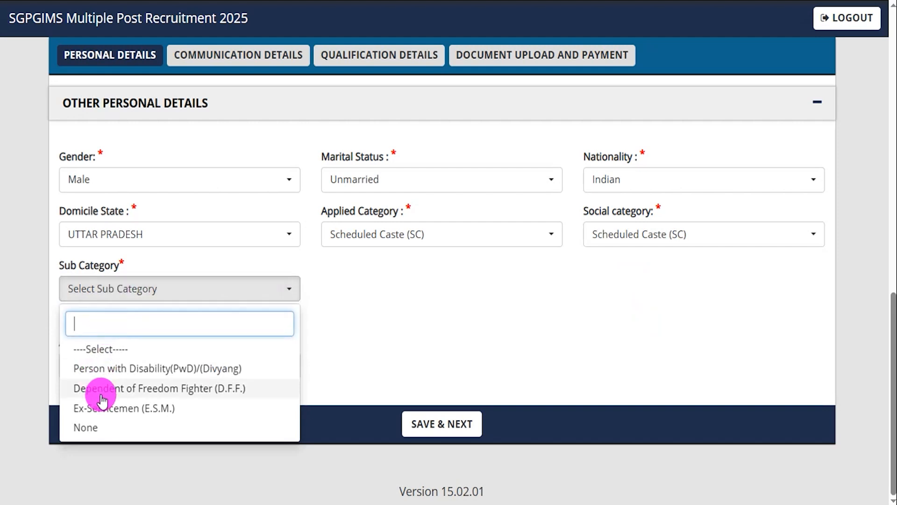
left_click(82, 426)
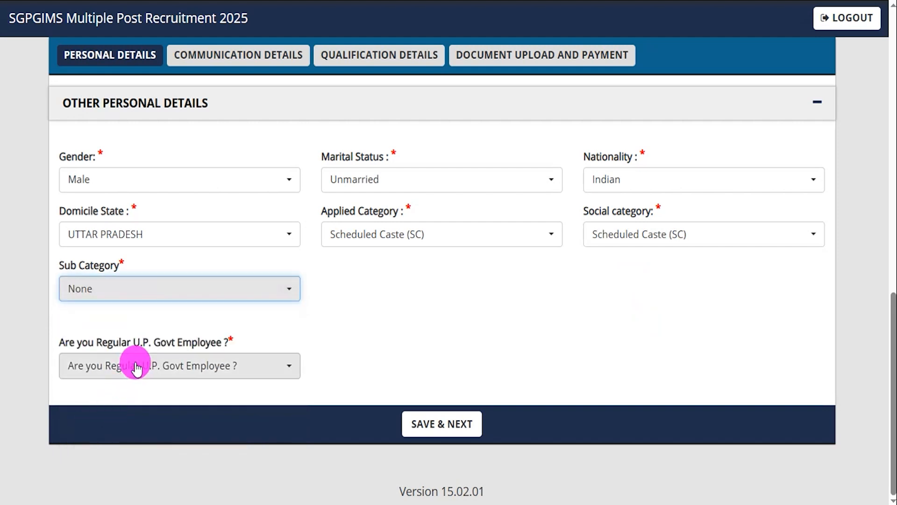
left_click(132, 291)
left_click(89, 428)
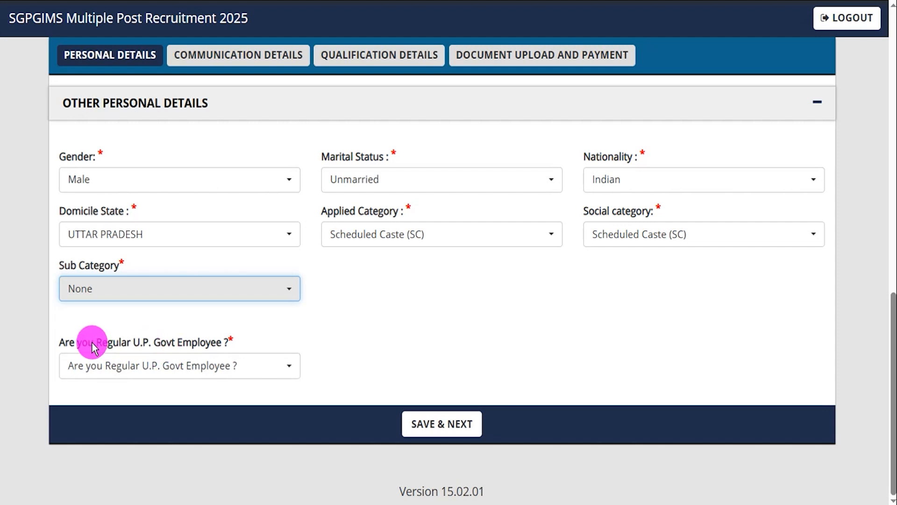
Step: Answer Yes to being a regular U.P. Govt employee and view the service period date fields
double_click(116, 342)
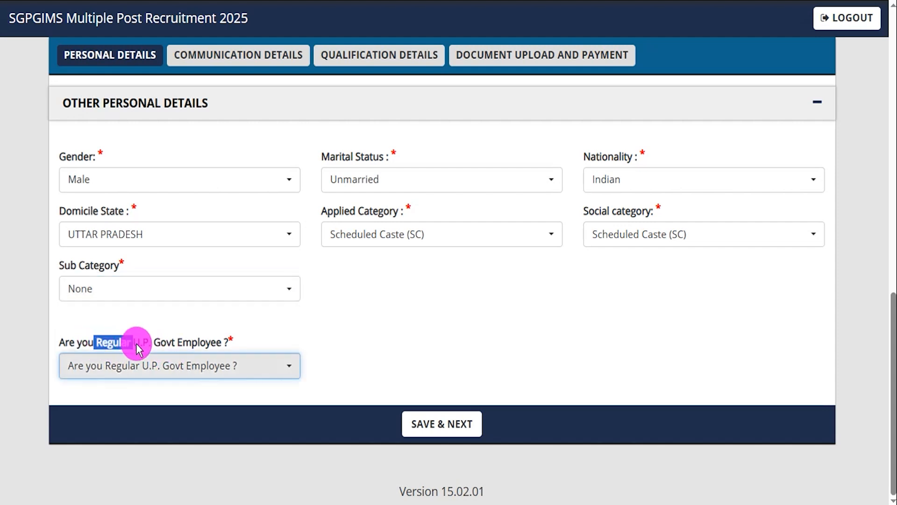
left_click(150, 367)
left_click(109, 451)
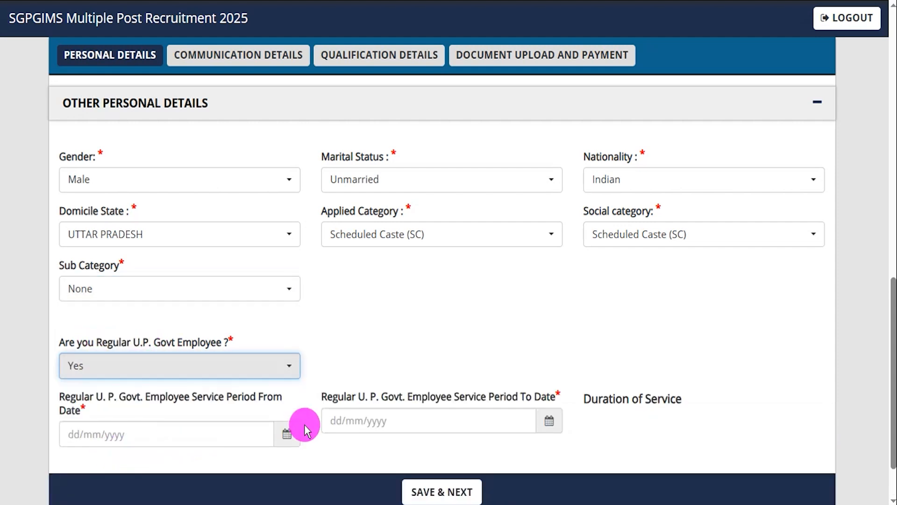
scroll(305, 425, "down", 2)
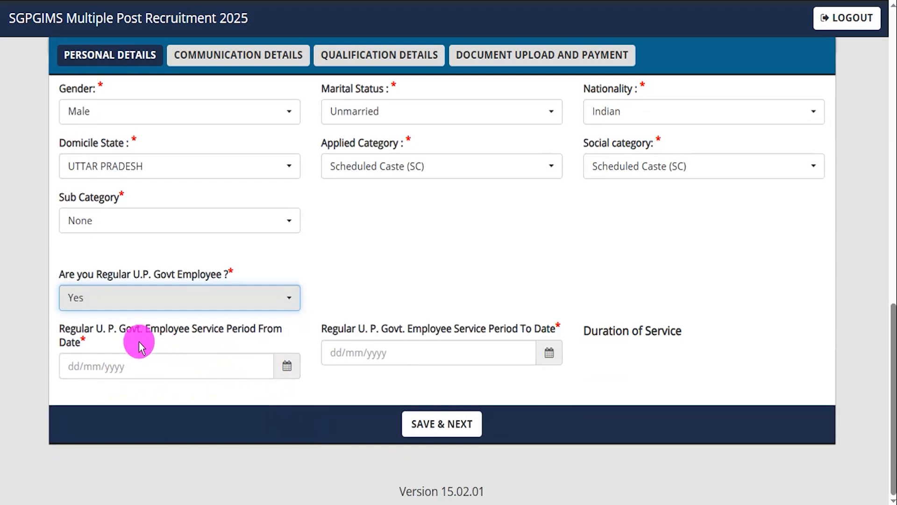
left_click(278, 373)
left_click(549, 355)
left_click(599, 361)
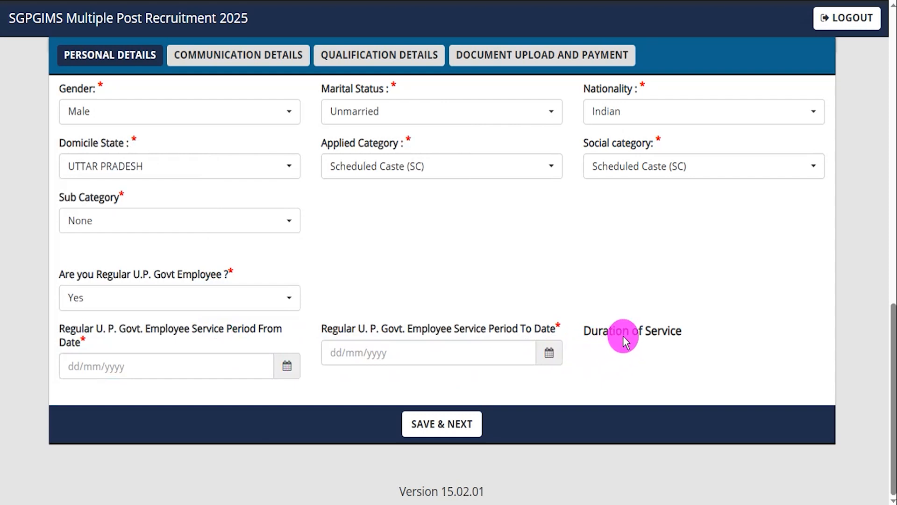
left_click_drag(625, 334, 646, 354)
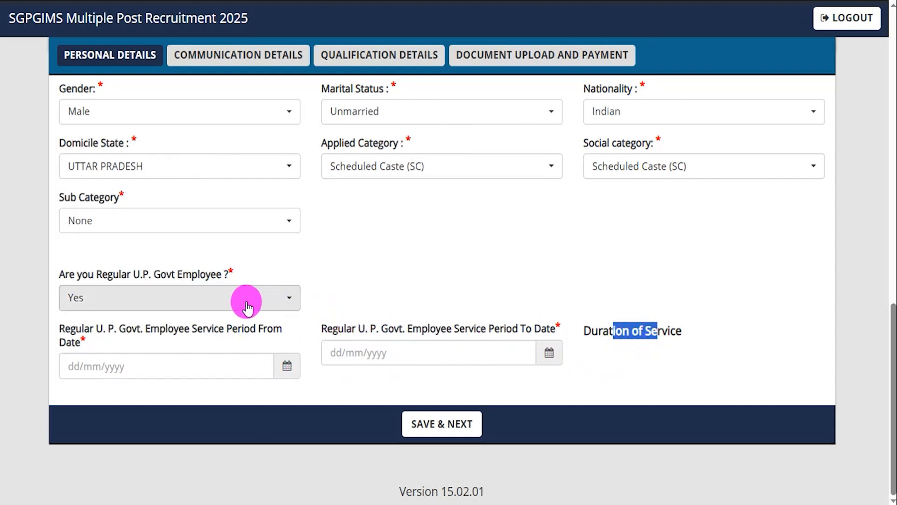
Step: Answer No to being a regular U.P. Govt employee, then save the personal details and proceed to the communication details
left_click(279, 305)
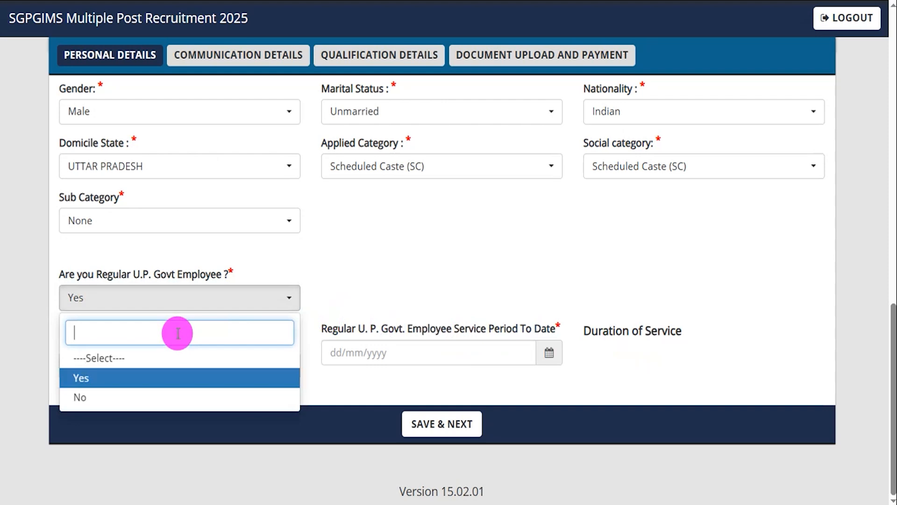
left_click(100, 395)
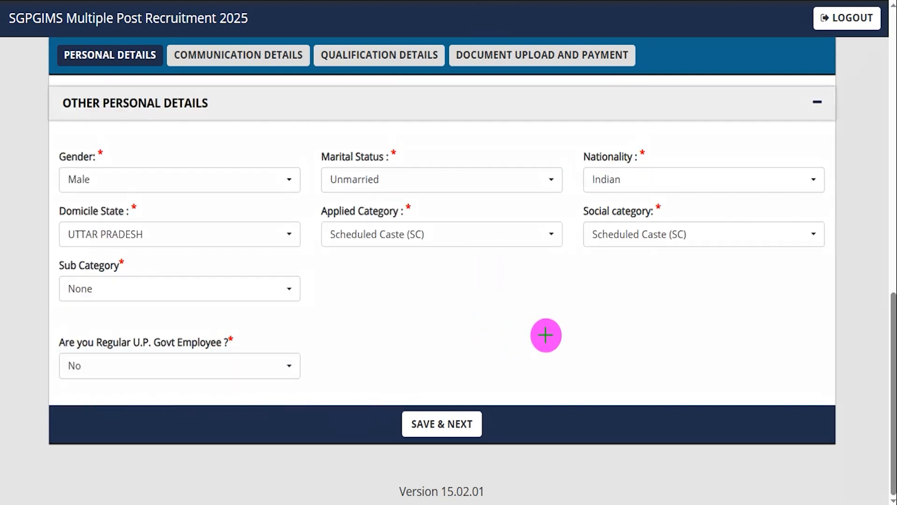
left_click(477, 424)
Step: In the communication details, answer Yes to the permanent address being the same as the correspondence address
scroll(285, 274, "down", 5)
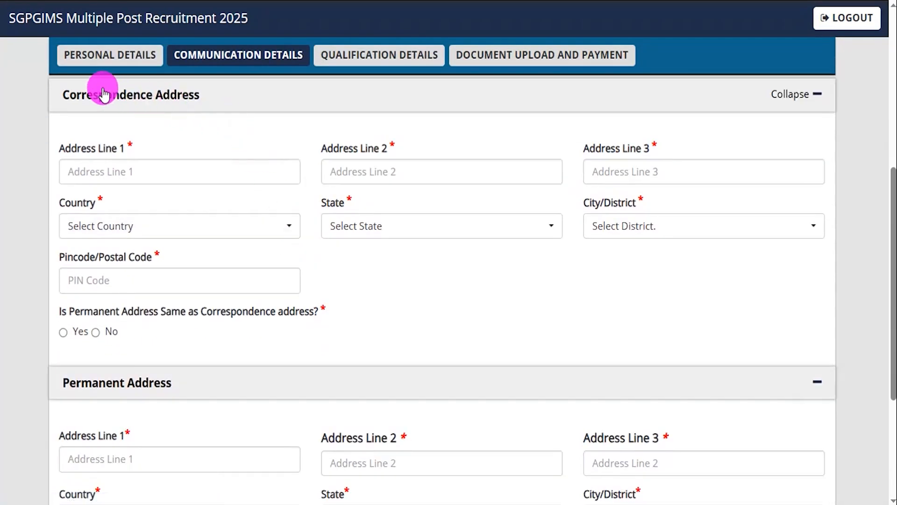
left_click(113, 162)
scroll(243, 164, "down", 2)
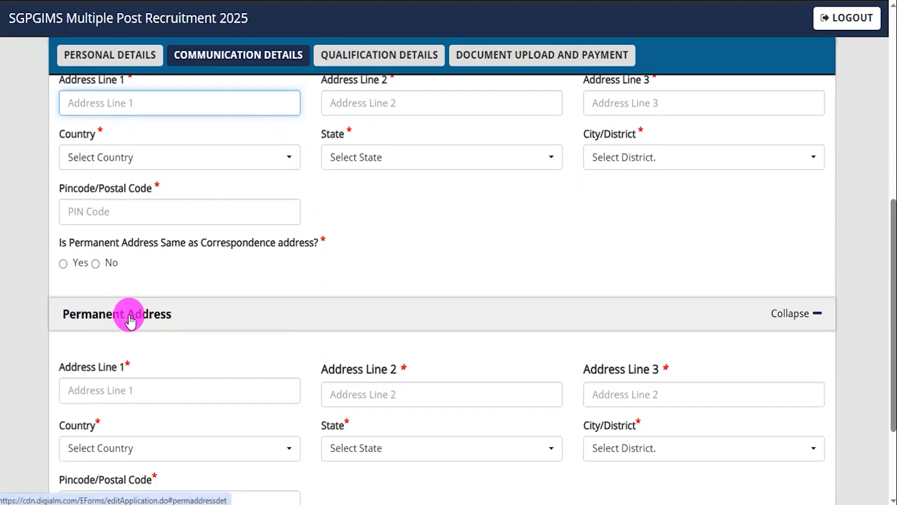
scroll(130, 321, "up", 2)
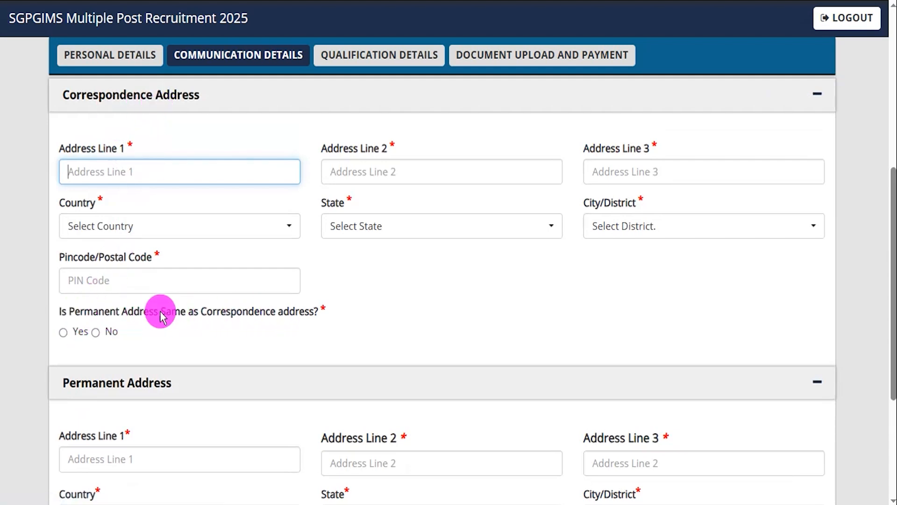
left_click(62, 332)
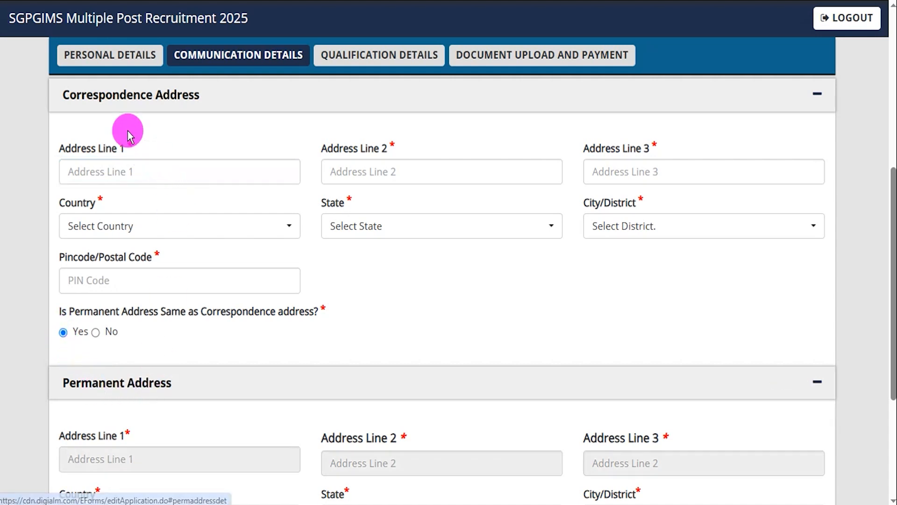
Step: Save the communication details and accept the qualification details note about having read the advertisement and checked the eligibility criteria
scroll(350, 335, "down", 2)
scroll(350, 330, "down", 3)
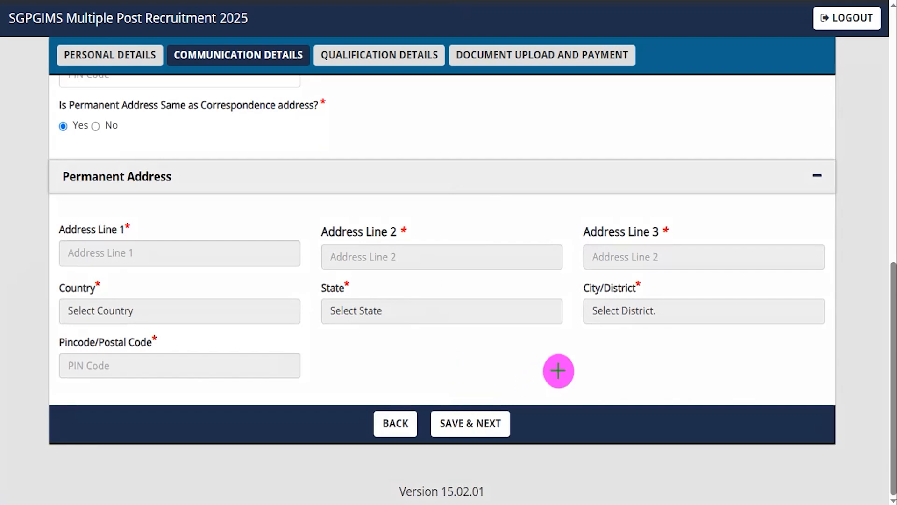
left_click(508, 416)
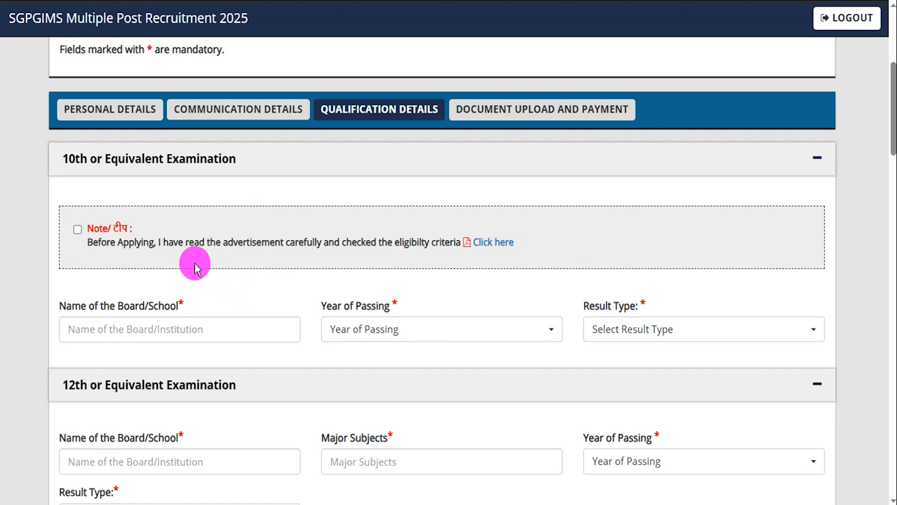
left_click(77, 229)
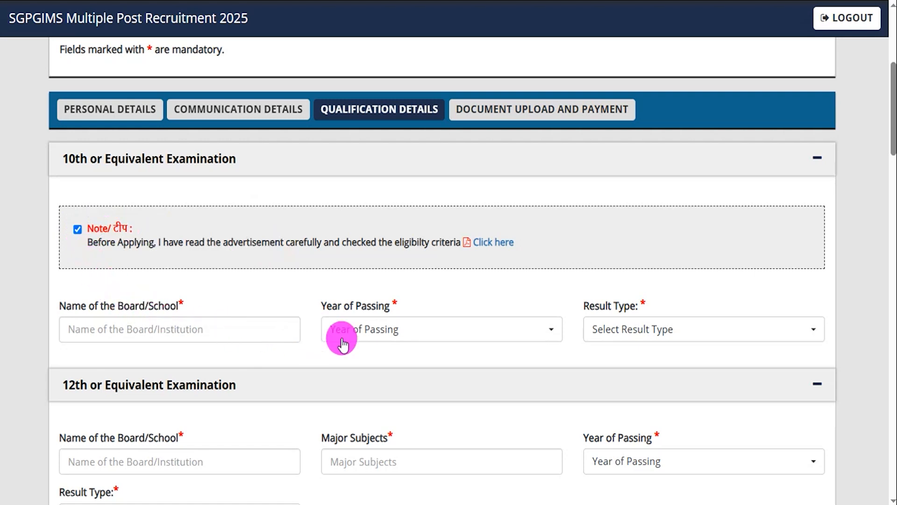
Step: Open the linked advertisement PDF and examine the qualification and experience criteria for the Nursing Officer post in Table-3
left_click(486, 243)
left_click_drag(302, 194, 387, 194)
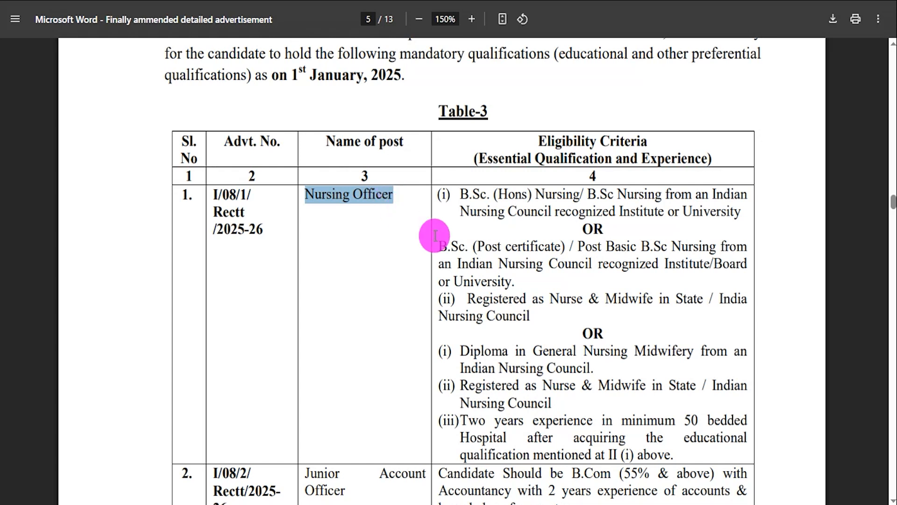
left_click_drag(460, 194, 656, 193)
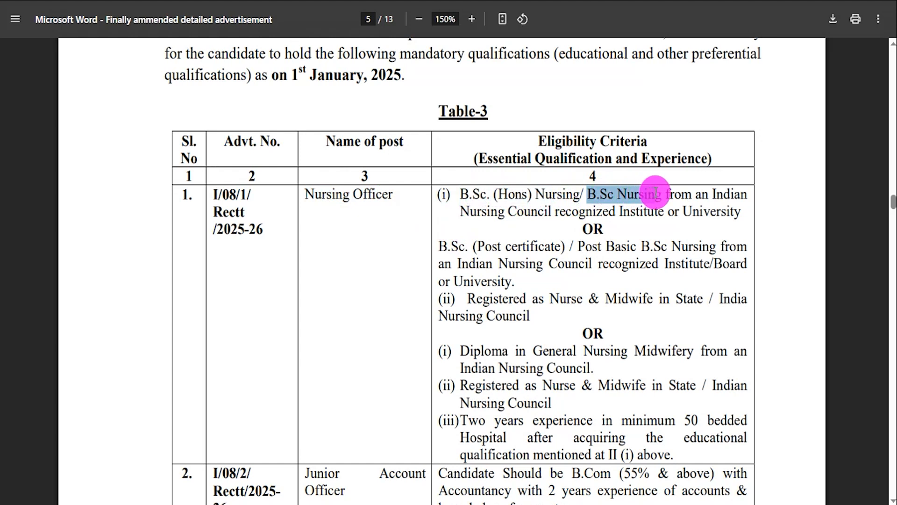
left_click_drag(531, 211, 652, 213)
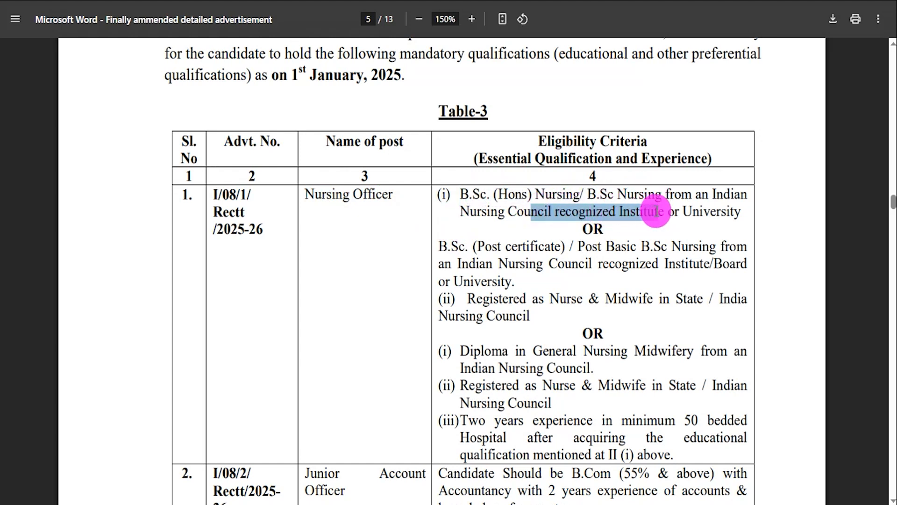
left_click_drag(439, 246, 579, 245)
left_click_drag(577, 246, 681, 247)
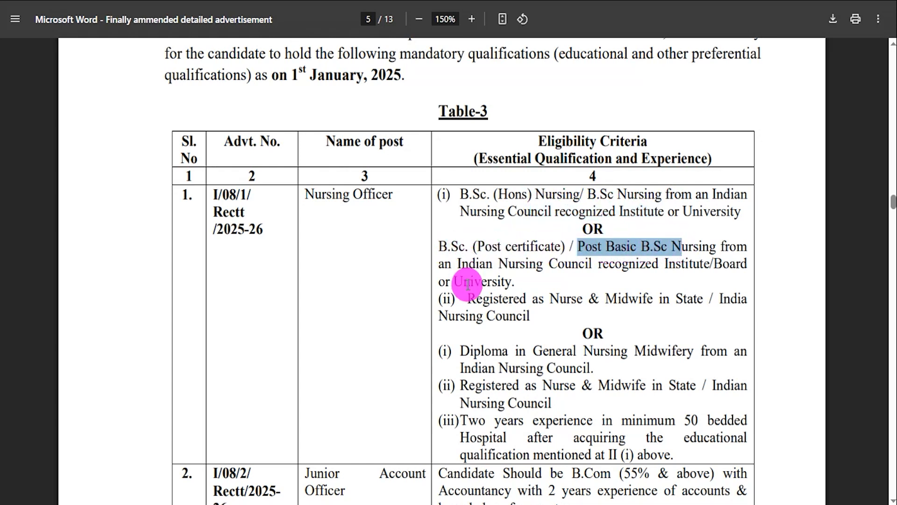
left_click_drag(461, 350, 645, 349)
left_click_drag(483, 385, 561, 397)
left_click_drag(468, 419, 659, 419)
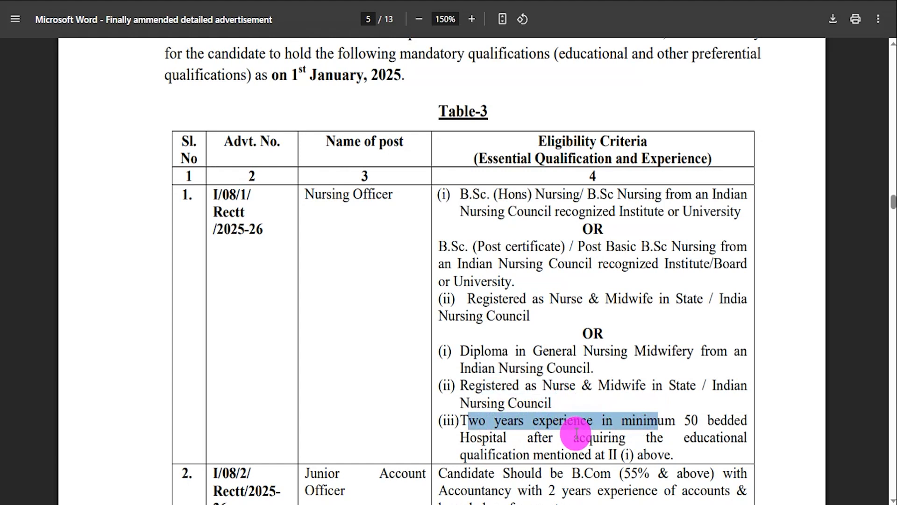
left_click_drag(460, 351, 564, 360)
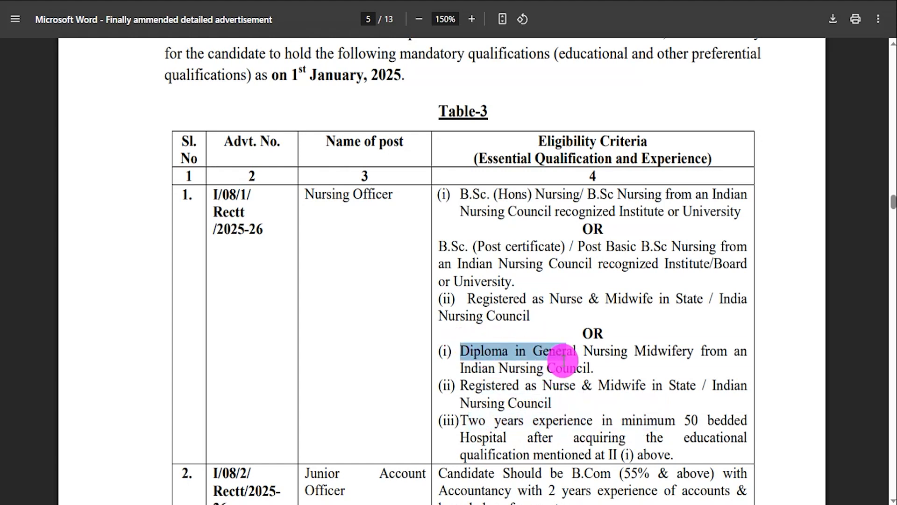
Step: Review the eligibility criteria for the other posts in the advertisement, from Junior Account Officer onward, and return to the application form
scroll(556, 355, "down", 3)
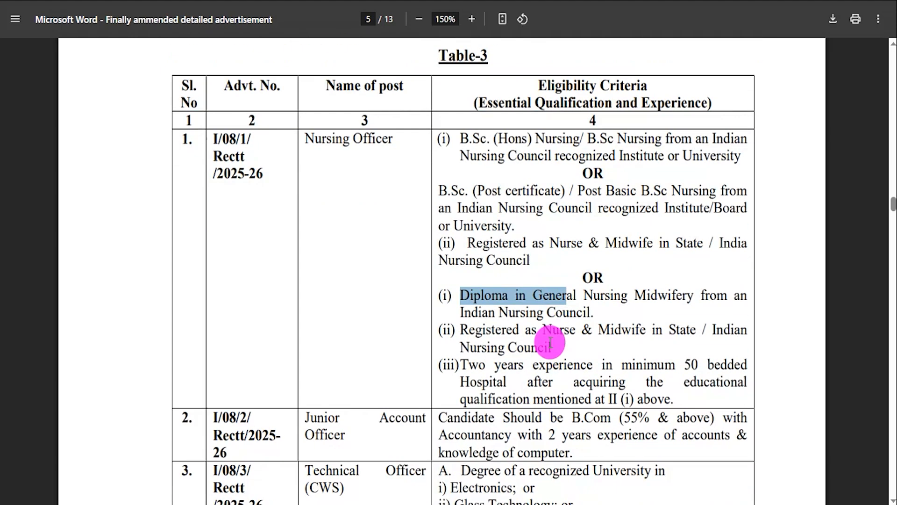
left_click_drag(310, 336, 353, 350)
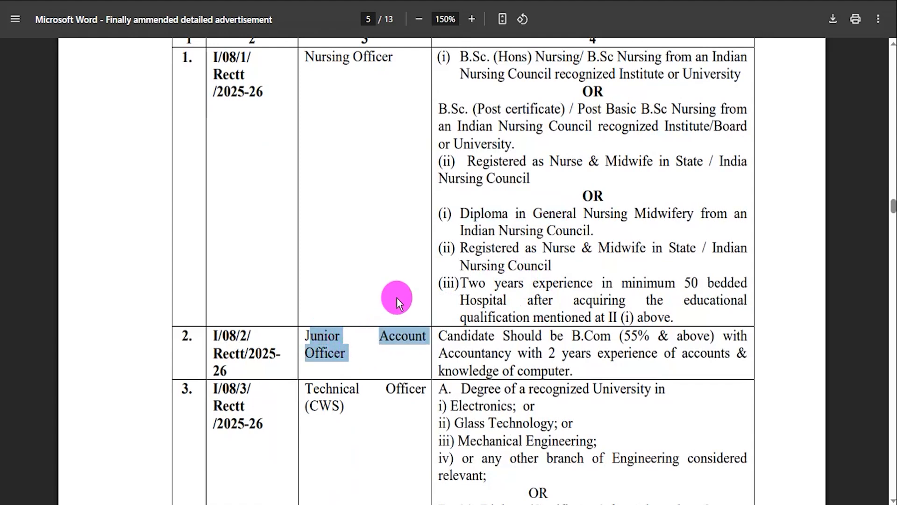
scroll(396, 297, "down", 3)
left_click_drag(313, 250, 514, 253)
scroll(381, 302, "down", 3)
scroll(377, 295, "down", 4)
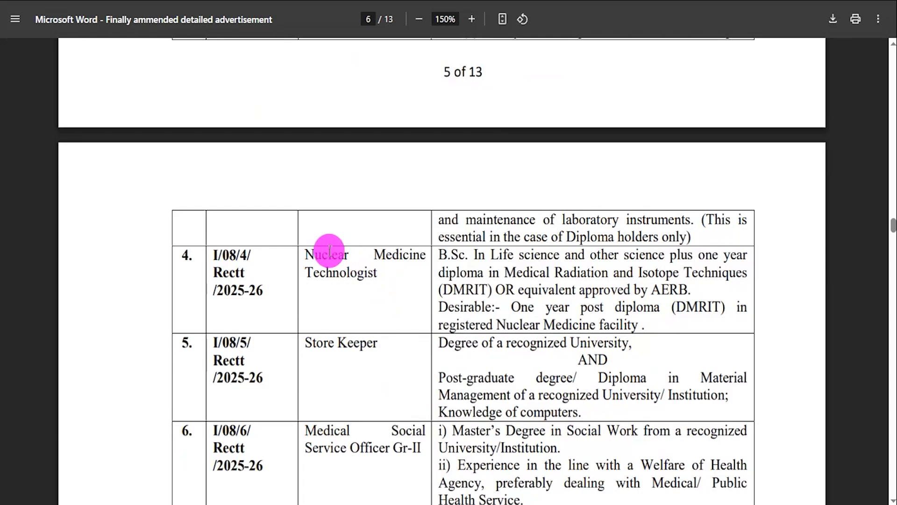
left_click_drag(307, 253, 494, 359)
scroll(495, 360, "down", 3)
left_click_drag(317, 225, 353, 227)
left_click_drag(307, 380, 354, 416)
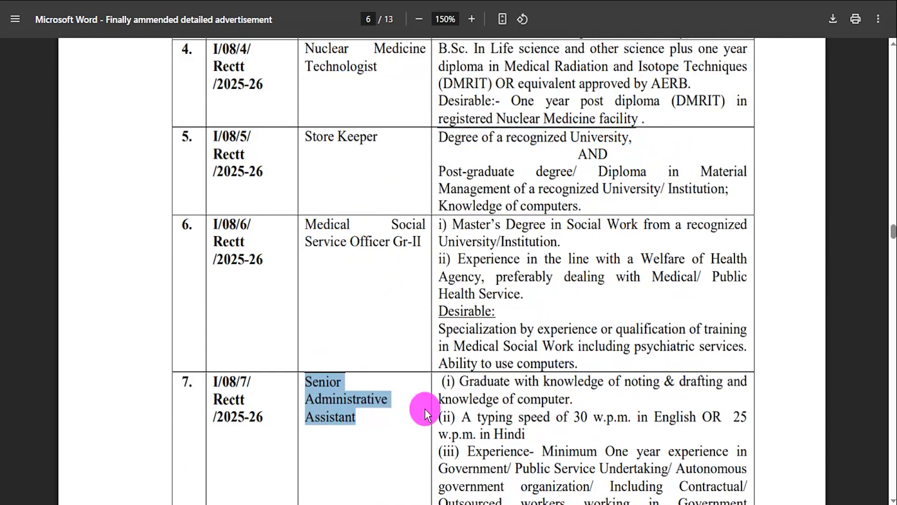
scroll(425, 402, "down", 5)
scroll(433, 372, "down", 2)
scroll(430, 370, "up", 20)
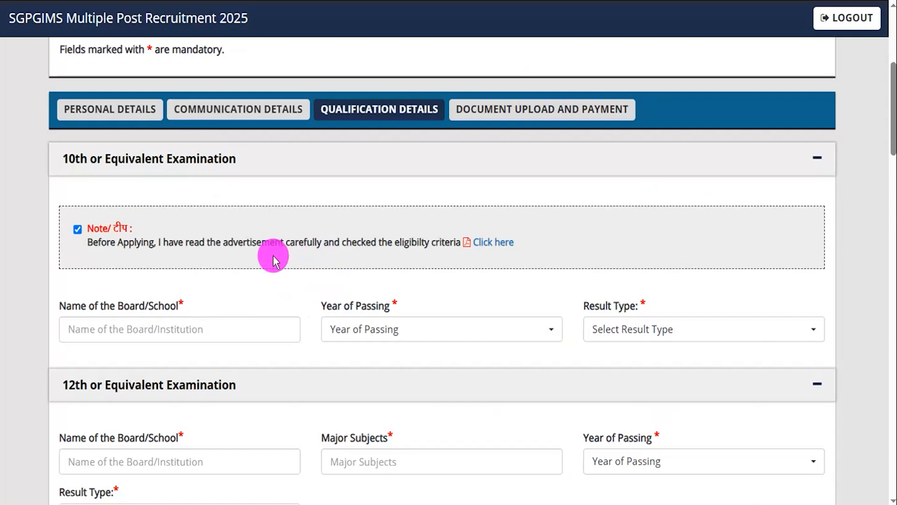
Step: For the 10th examination, enter CBSE as the board, 2015 as the year of passing and Percentage as the result type
left_click(169, 323)
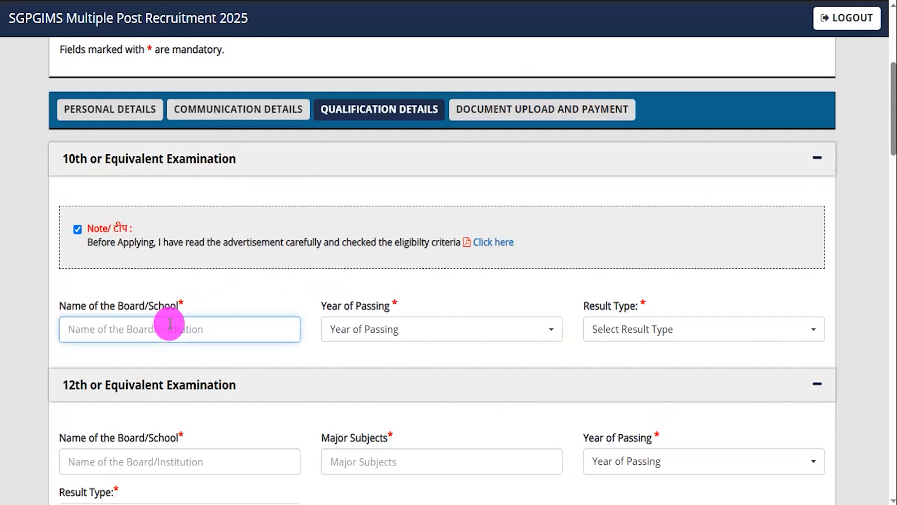
type("C")
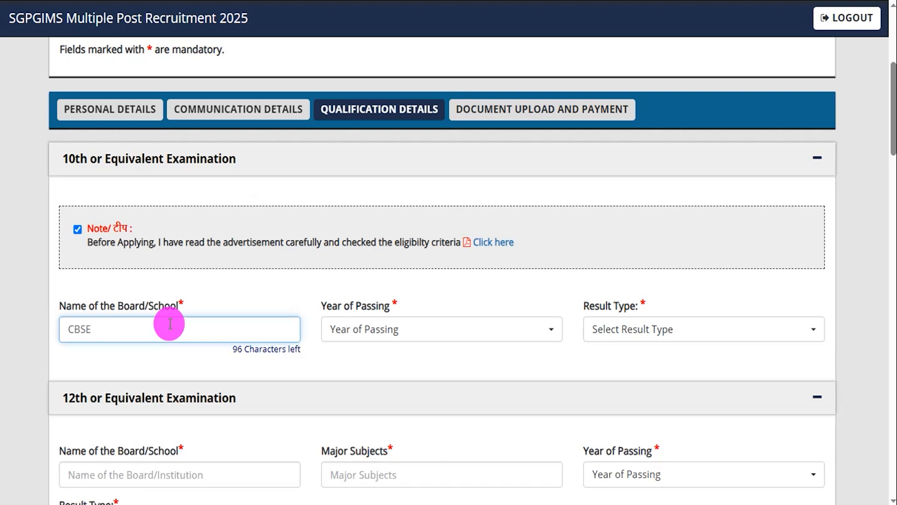
type("BSE")
left_click(374, 331)
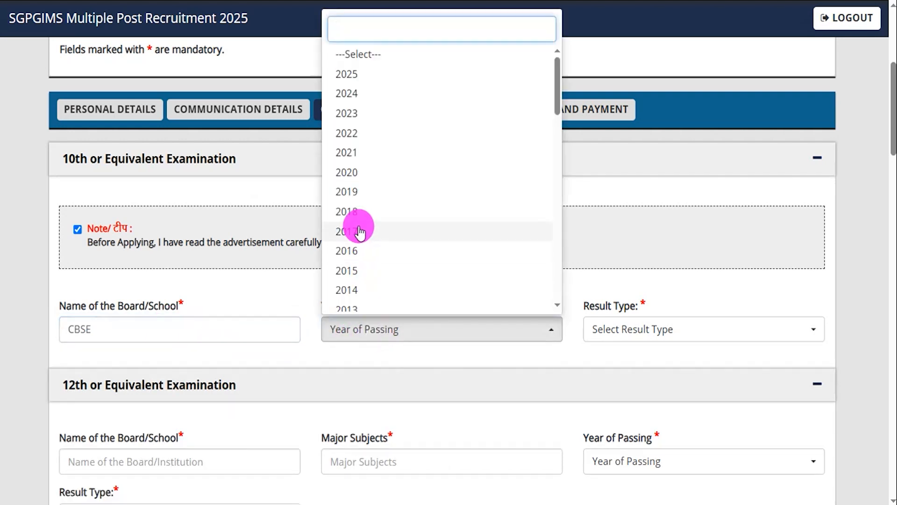
left_click(356, 268)
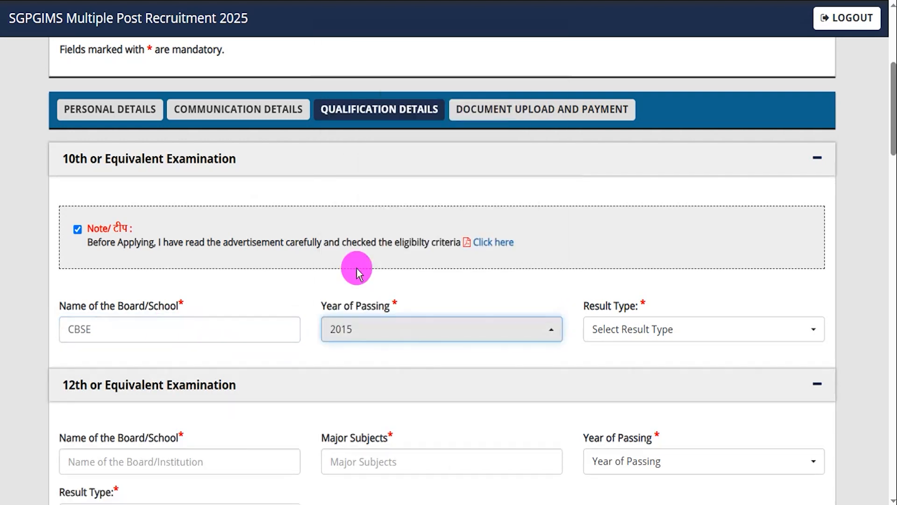
left_click(652, 329)
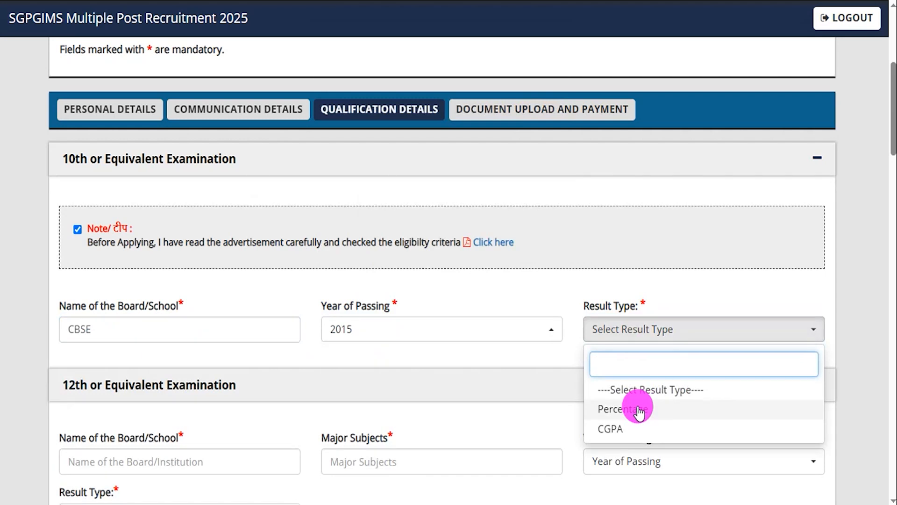
left_click(624, 411)
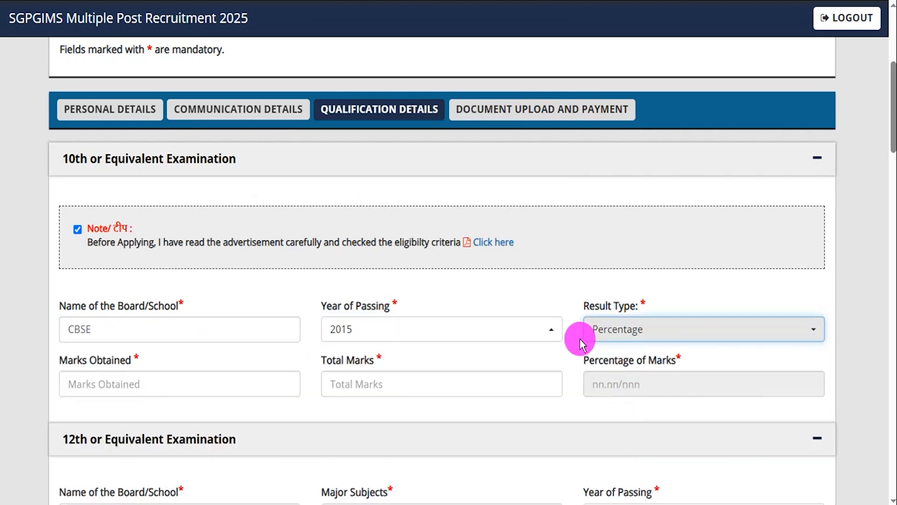
Step: Enter 450 marks obtained out of 600 total marks for the 10th examination
scroll(580, 343, "down", 3)
left_click(173, 251)
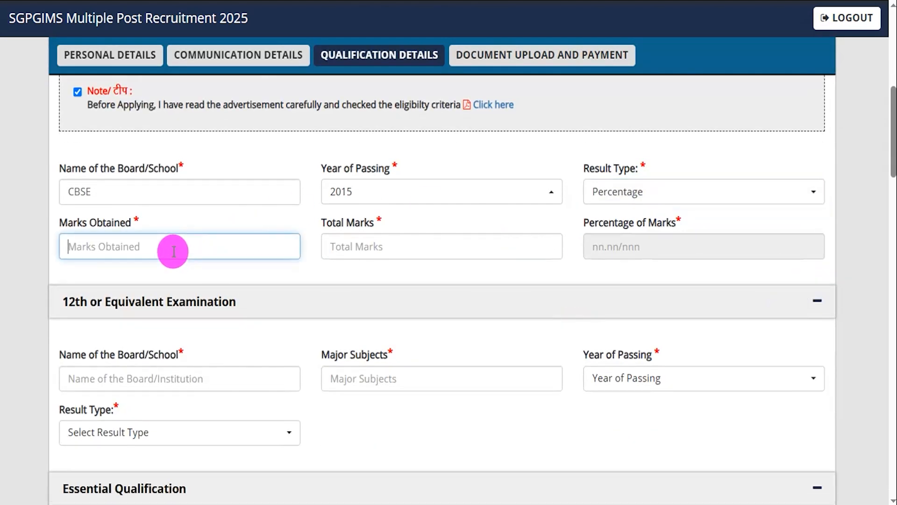
type("450")
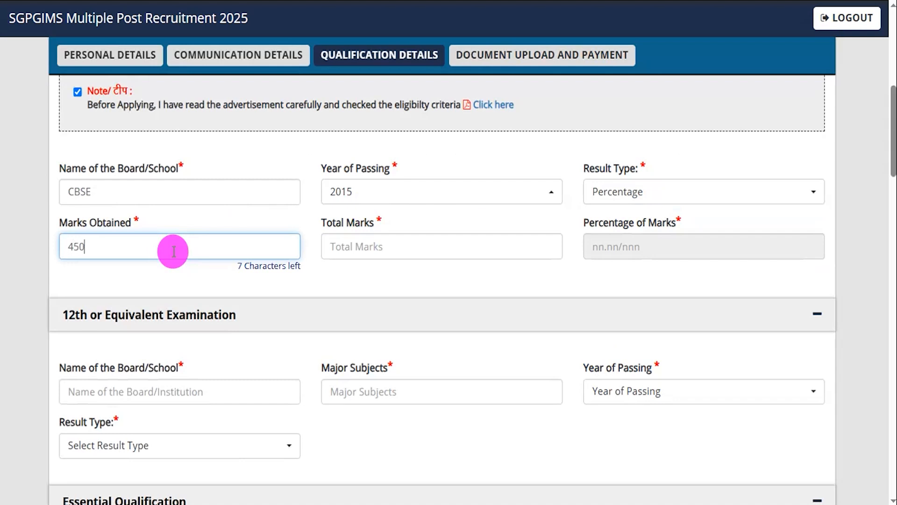
left_click(353, 246)
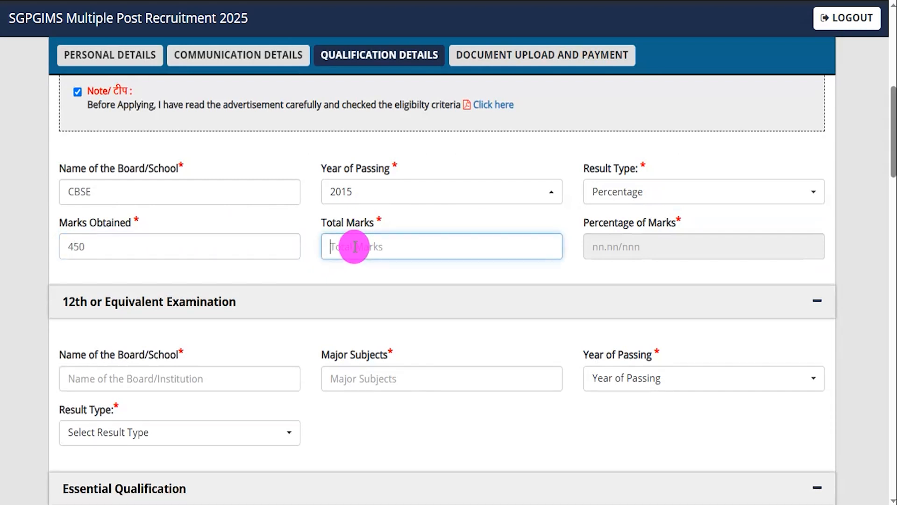
type("600")
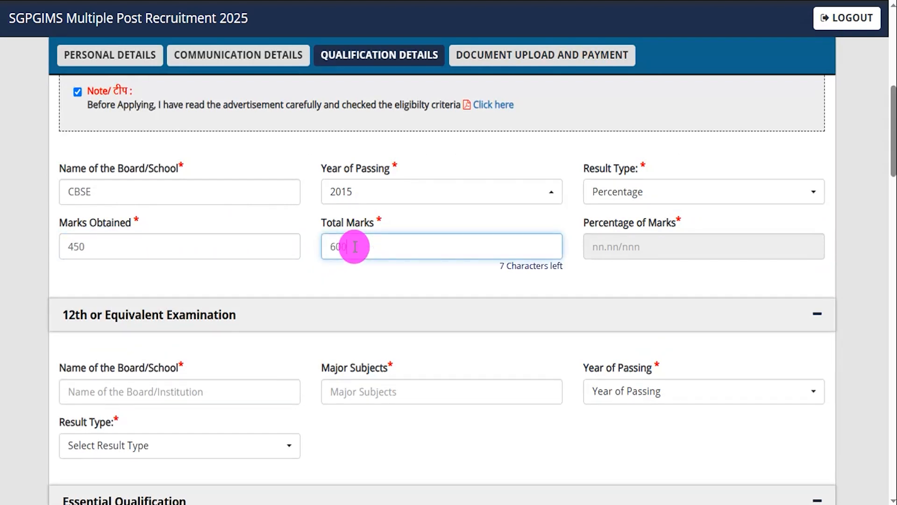
left_click(432, 283)
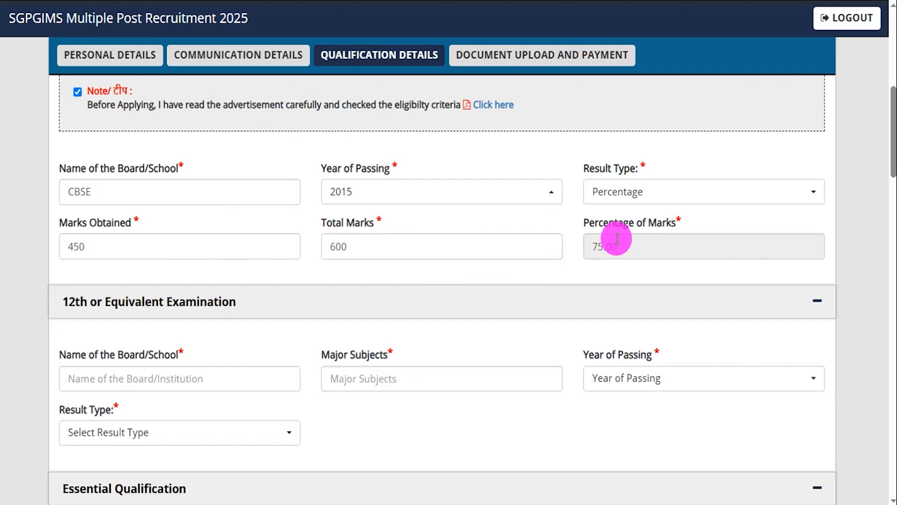
Step: For the 12th examination, enter CBSE as the board, 2017 as the year of passing and Percentage as the result type
scroll(364, 269, "down", 3)
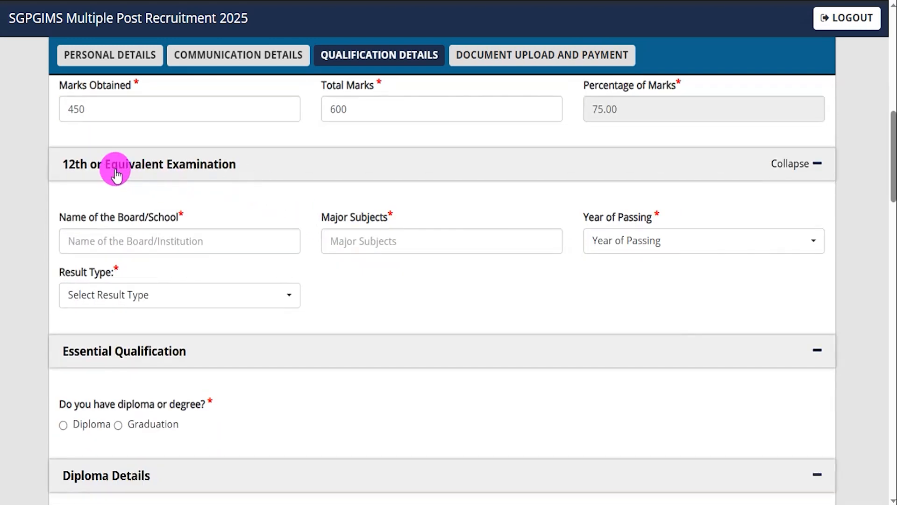
left_click(166, 241)
type("CBSE")
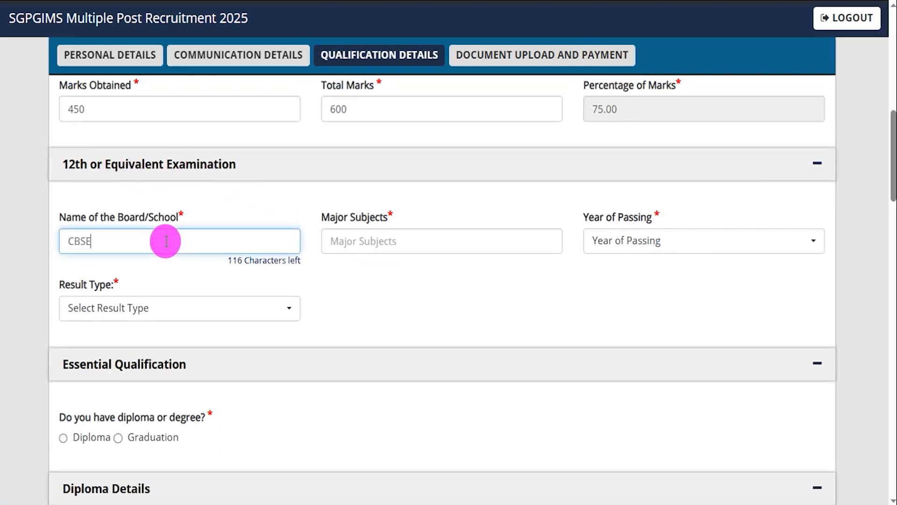
left_click(400, 244)
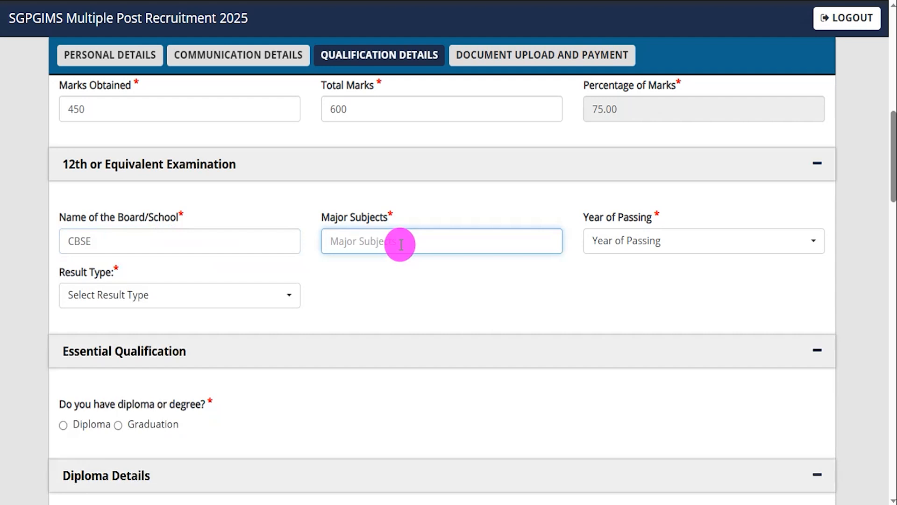
left_click(651, 238)
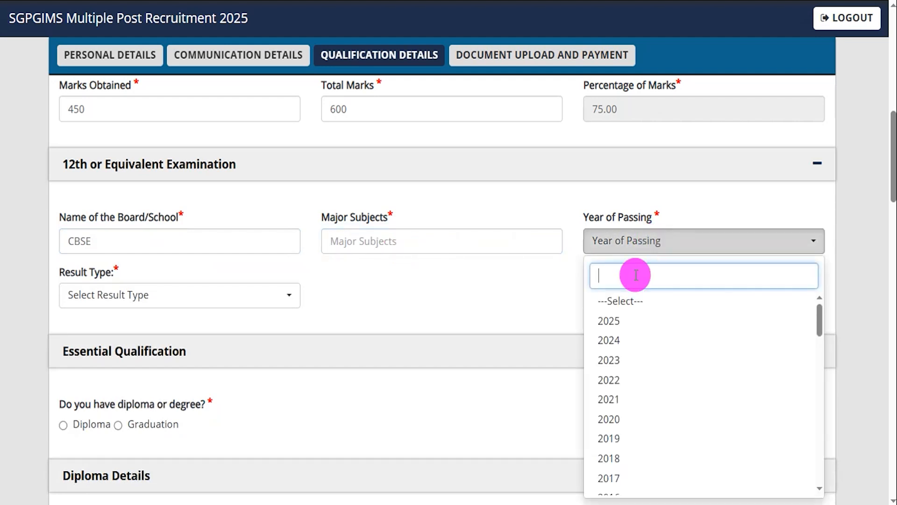
left_click(617, 477)
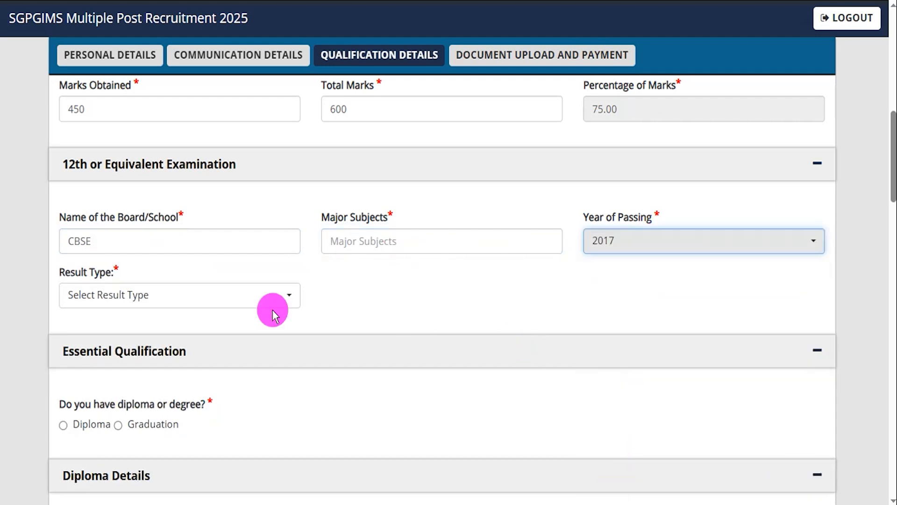
left_click(114, 295)
left_click(134, 374)
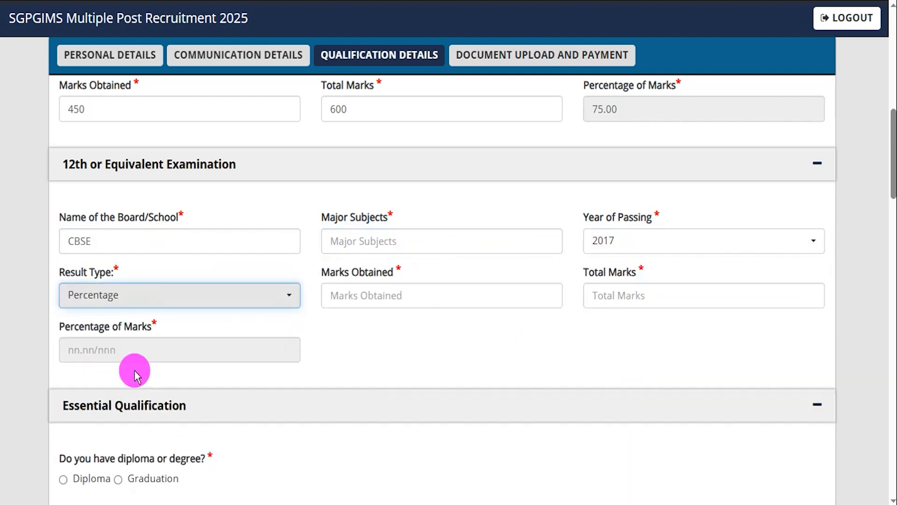
Step: Enter 450 marks obtained out of 600 total marks for the 12th examination
left_click(416, 294)
type("450")
key("Tab")
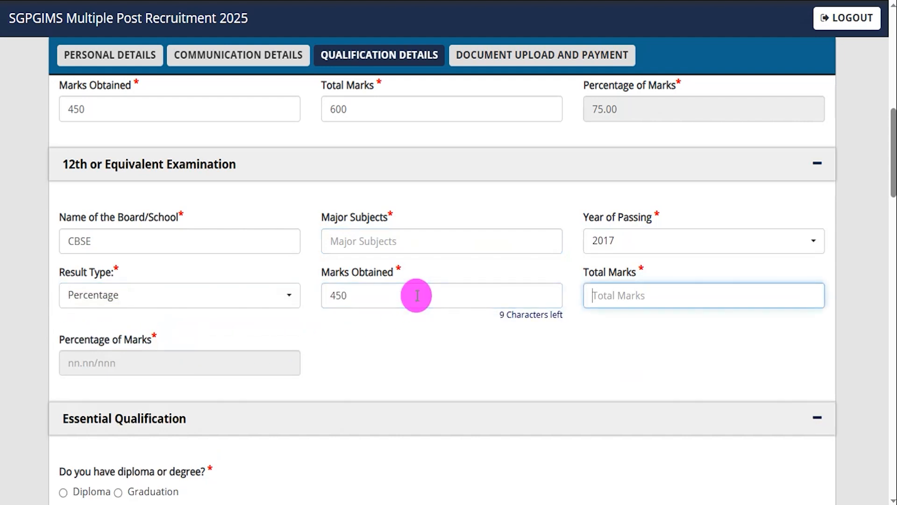
type("600")
key("Tab")
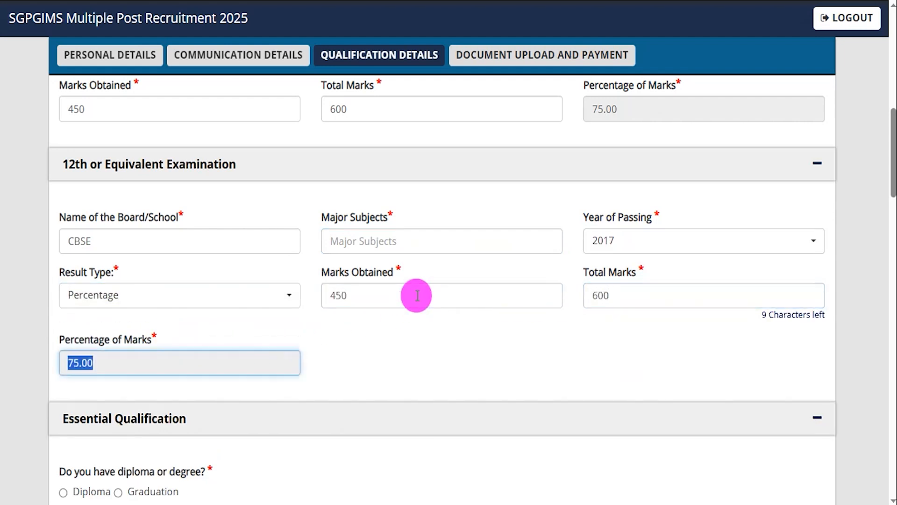
left_click(409, 346)
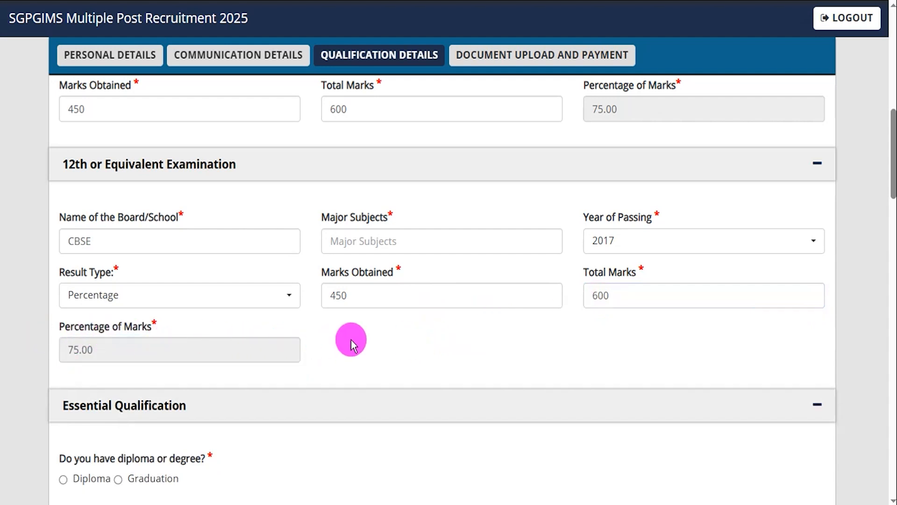
Step: Under Essential Qualification, try the Graduation option and settle on Diploma as the qualification held
scroll(352, 340, "down", 5)
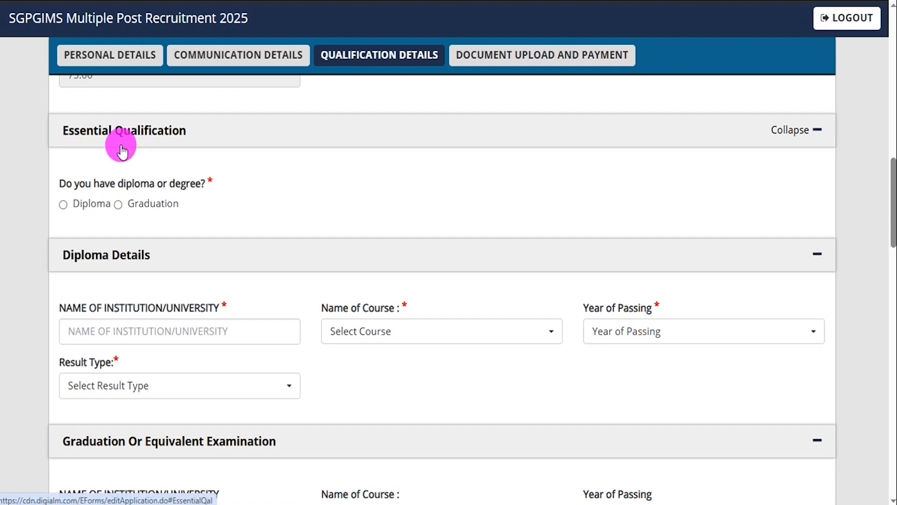
left_click(64, 206)
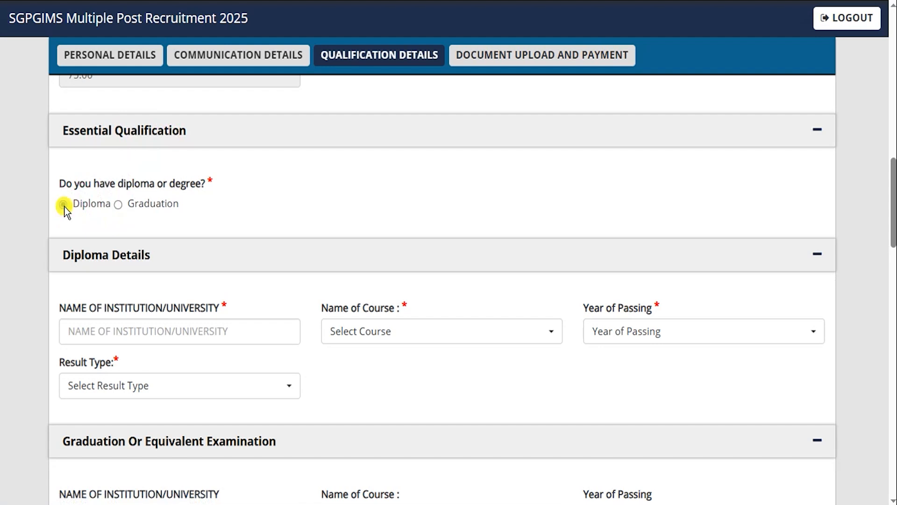
left_click(118, 204)
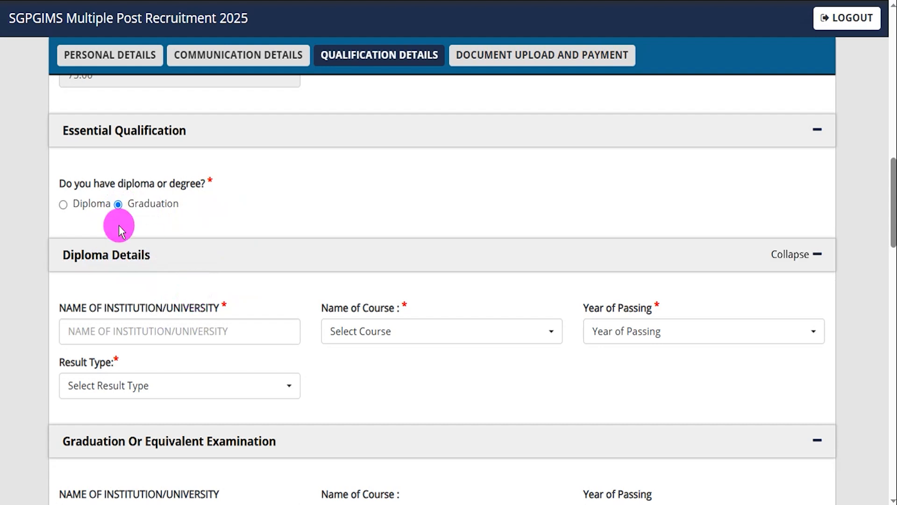
left_click(64, 204)
Step: In the diploma details, choose Diploma in General Nursing Midwifery as the course and 2018 as the year of passing
left_click(143, 331)
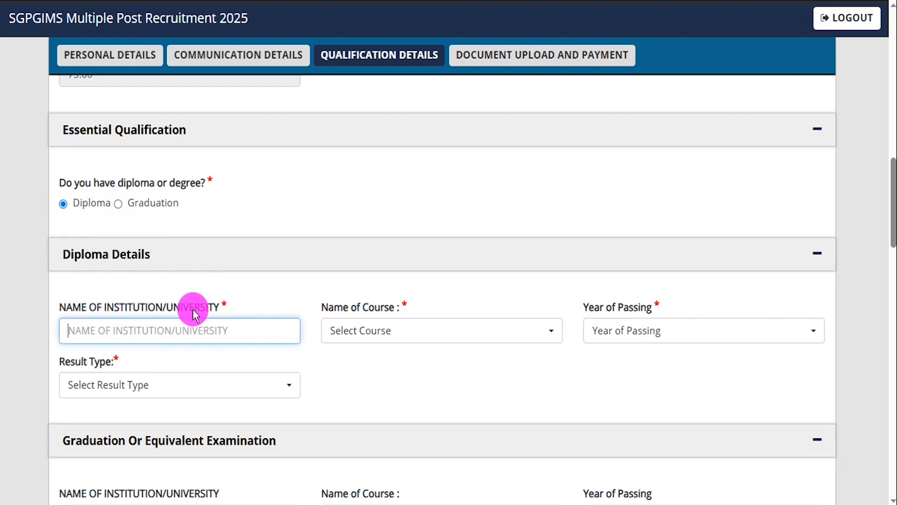
scroll(177, 262, "down", 3)
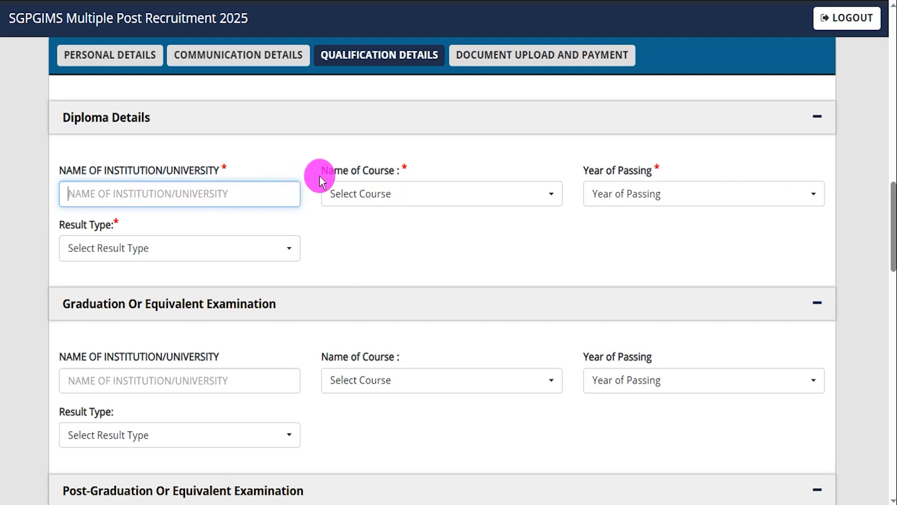
left_click(356, 194)
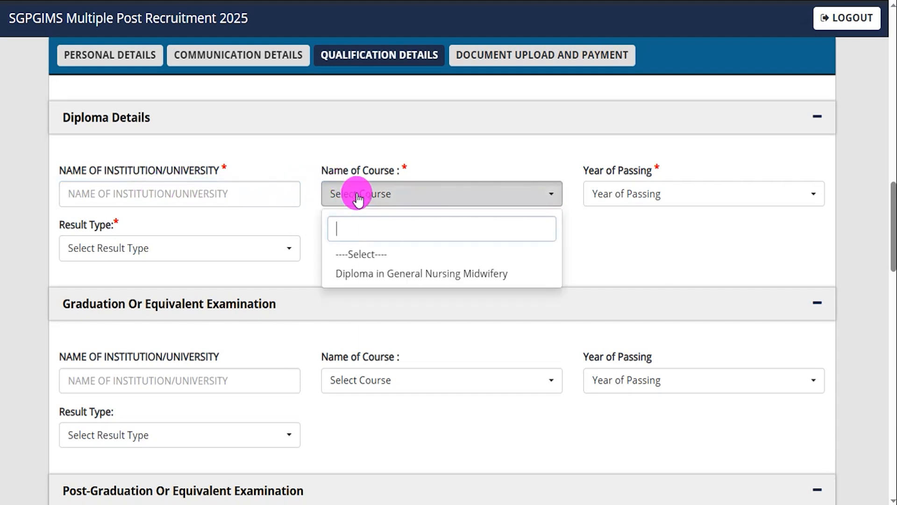
left_click(408, 279)
left_click(595, 197)
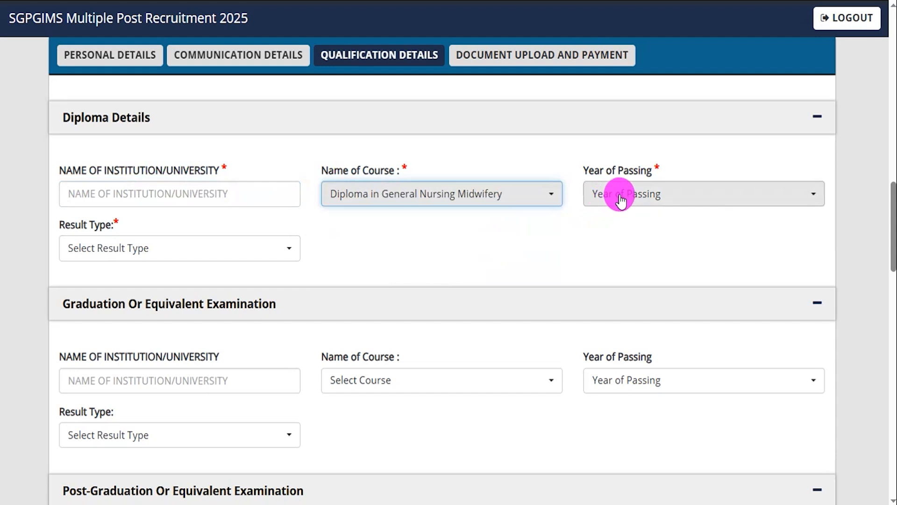
left_click(625, 196)
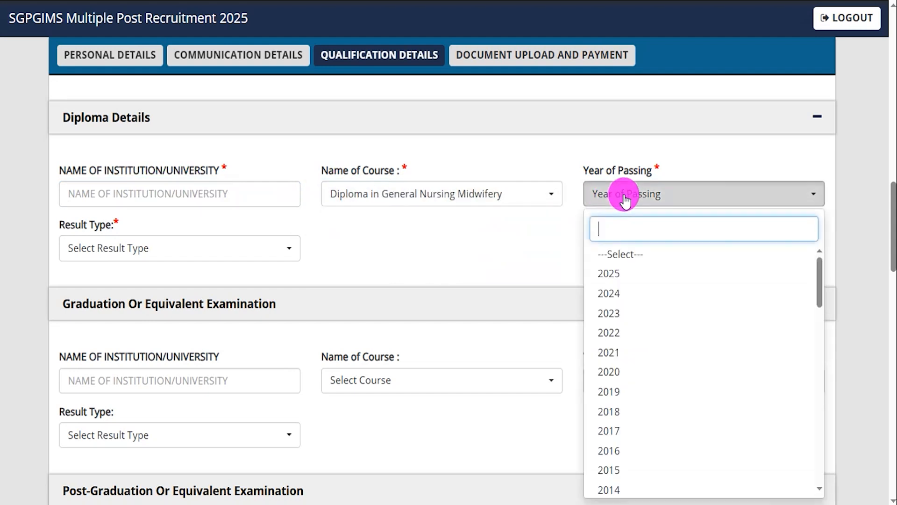
left_click(629, 414)
Step: Try CGPA as the diploma's result type, and settle on Percentage
left_click(215, 248)
left_click(96, 249)
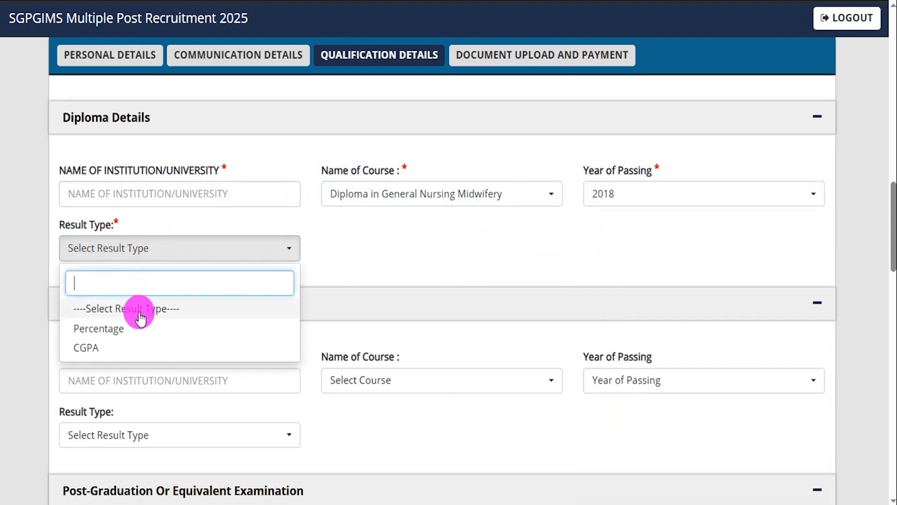
left_click(116, 327)
left_click(206, 254)
left_click(108, 349)
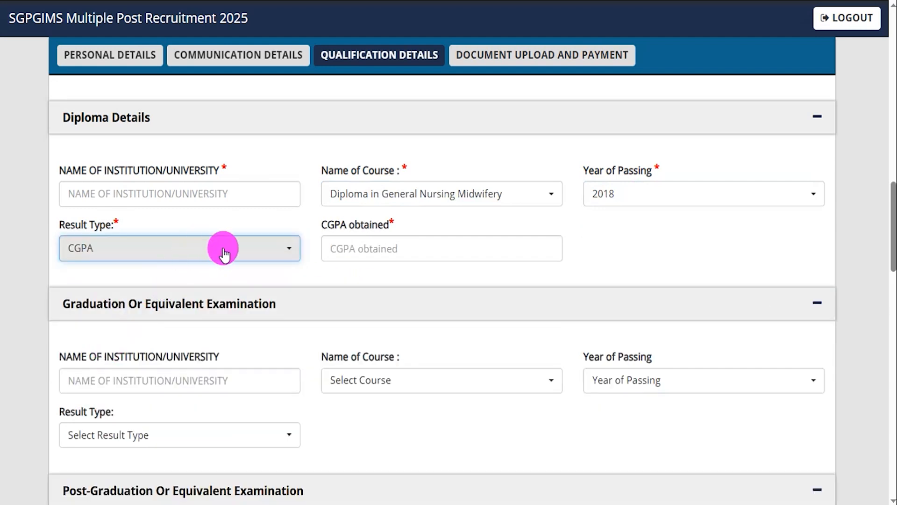
left_click(374, 253)
left_click(208, 248)
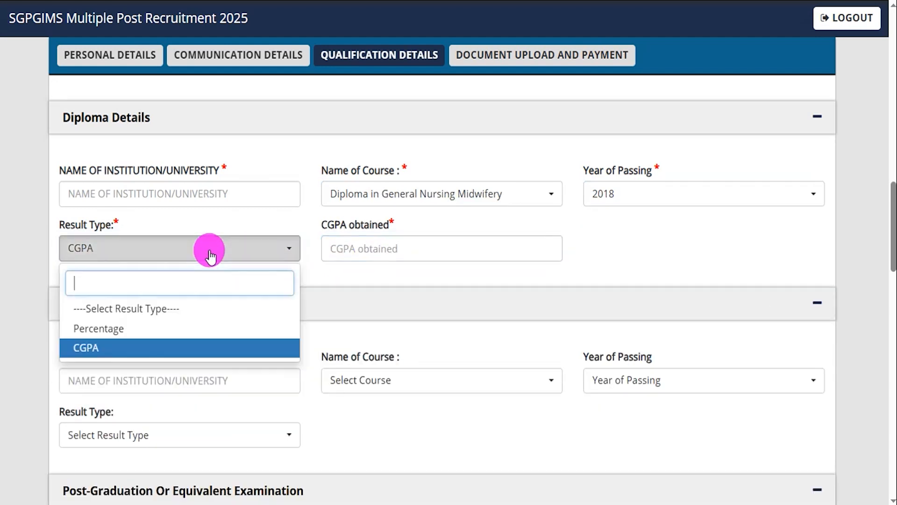
left_click(113, 330)
Step: Enter 450 marks obtained out of 600 total marks for the diploma
left_click(356, 248)
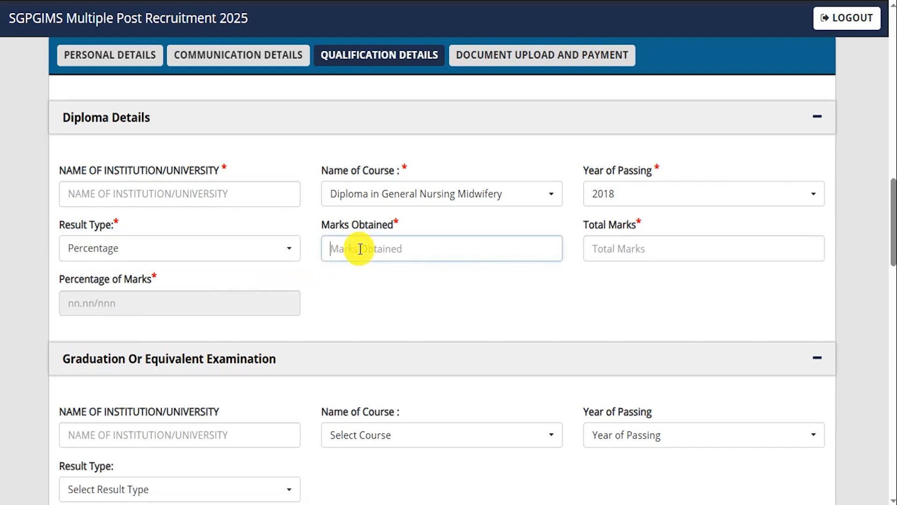
type("450")
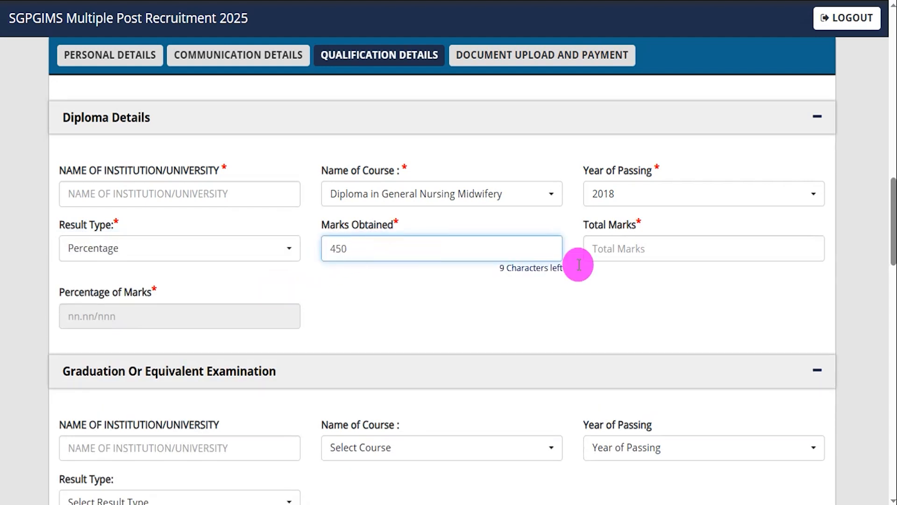
left_click(620, 248)
type("650")
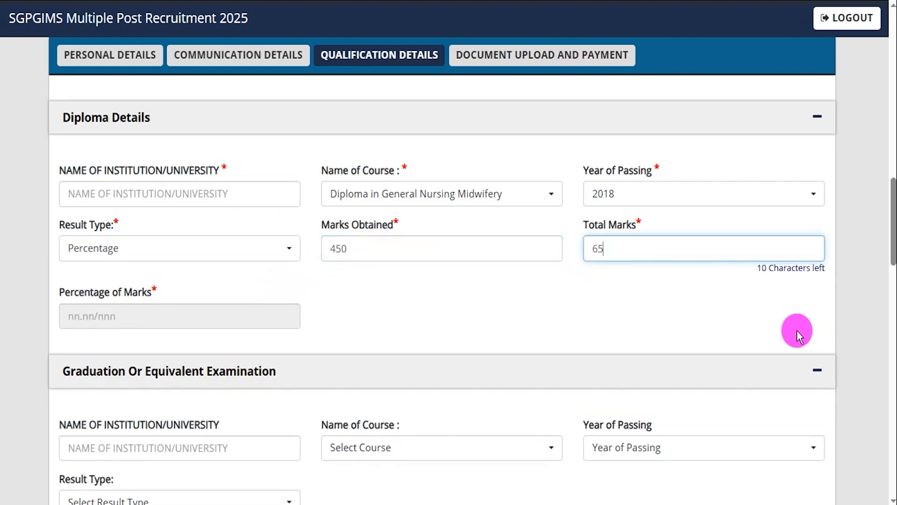
key("BackSpace")
key("BackSpace")
type("00")
left_click(797, 330)
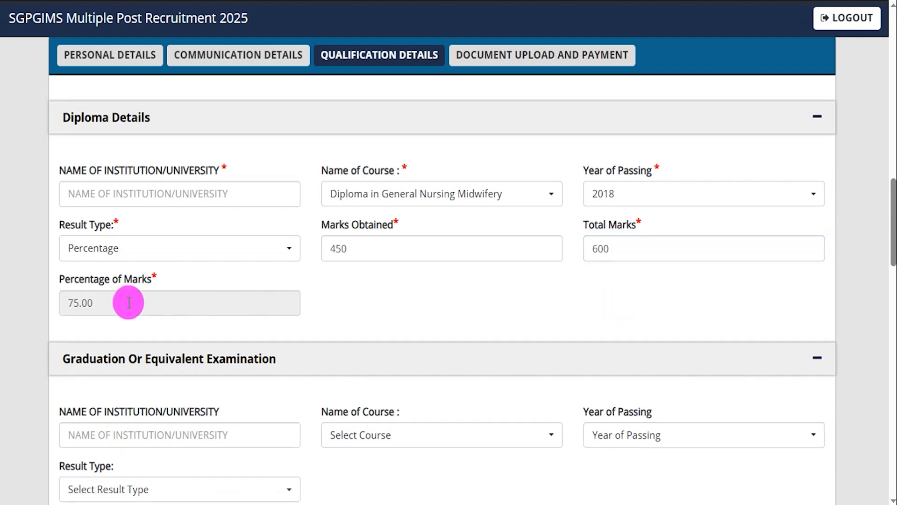
Step: For graduation, choose B.Sc. (Hons) Nursing/B.Sc Nursing as the course, 2020 as the year of passing and Percentage as the result type
scroll(128, 302, "up", 2)
left_click(118, 136)
scroll(296, 307, "down", 5)
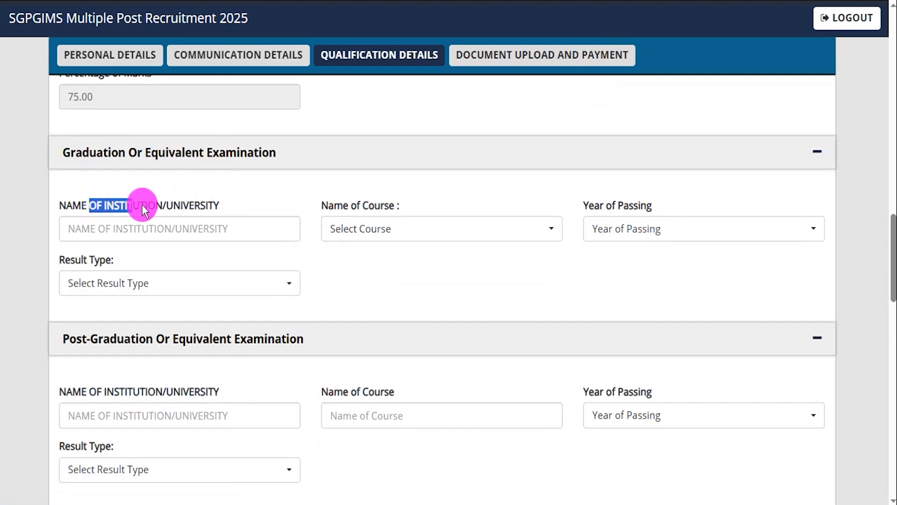
left_click_drag(142, 204, 175, 232)
left_click(172, 236)
scroll(173, 235, "down", 1)
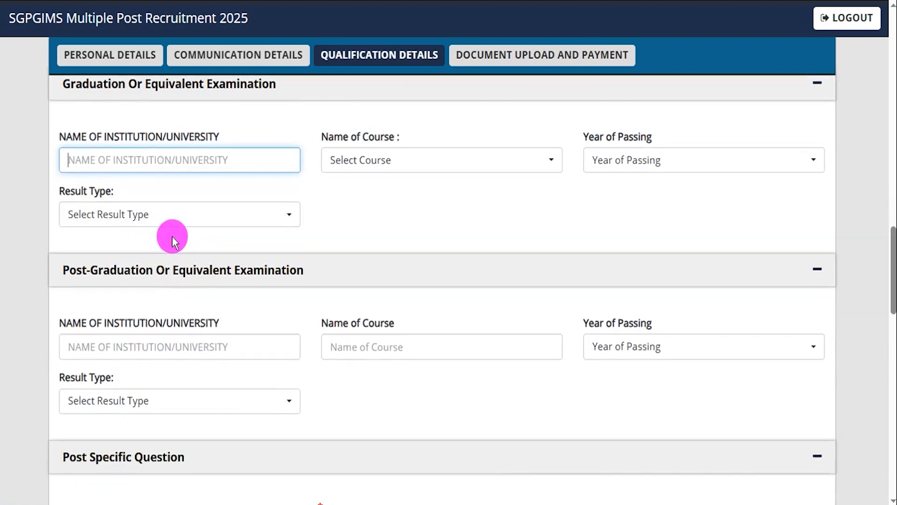
left_click(380, 160)
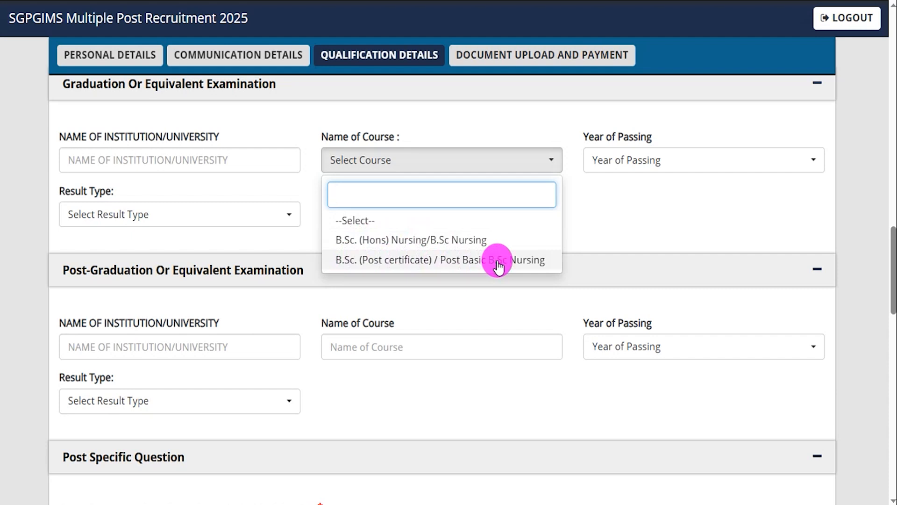
left_click(445, 241)
left_click(641, 163)
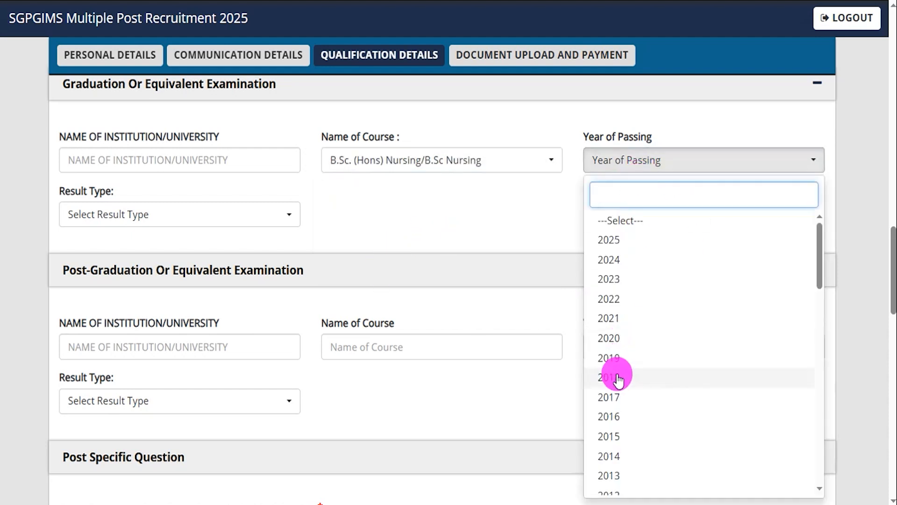
left_click(620, 338)
left_click(116, 215)
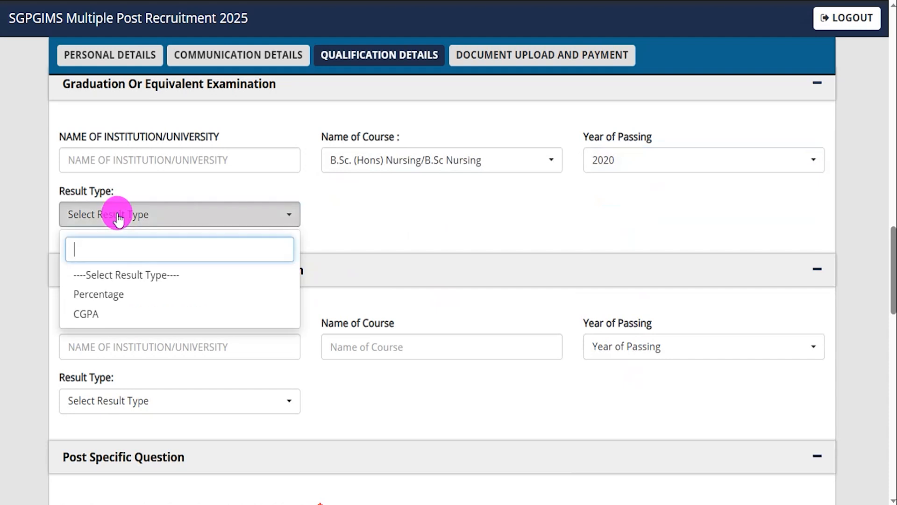
left_click(117, 294)
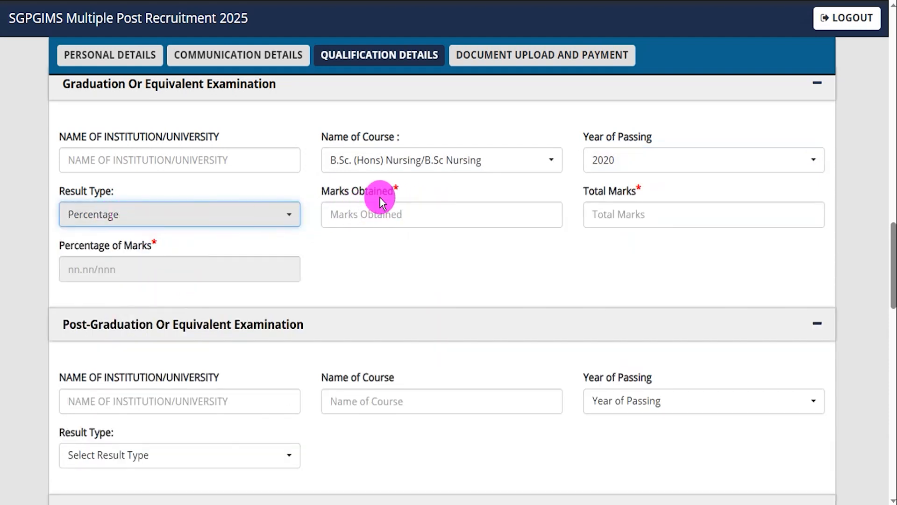
Step: Enter 450 marks obtained out of 600 total marks for the graduation examination
left_click_drag(341, 191, 377, 192)
left_click(380, 215)
type("450")
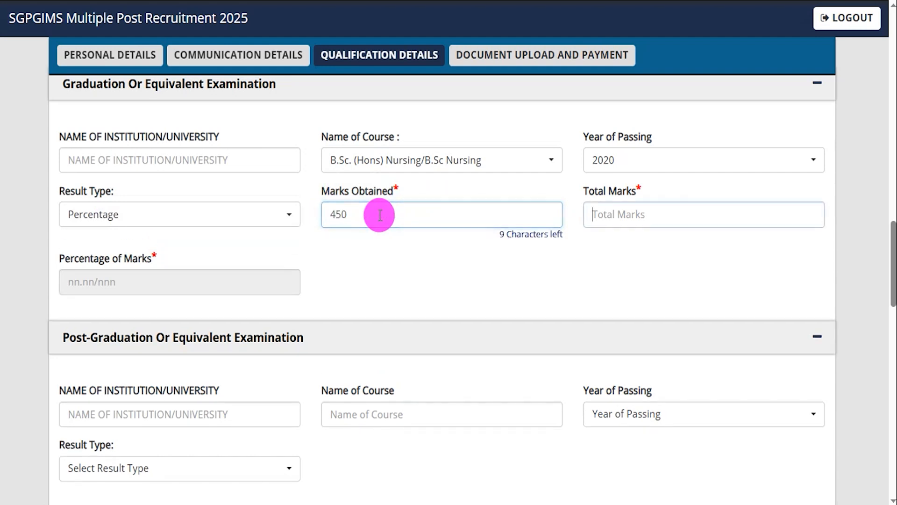
key("Tab")
type("60")
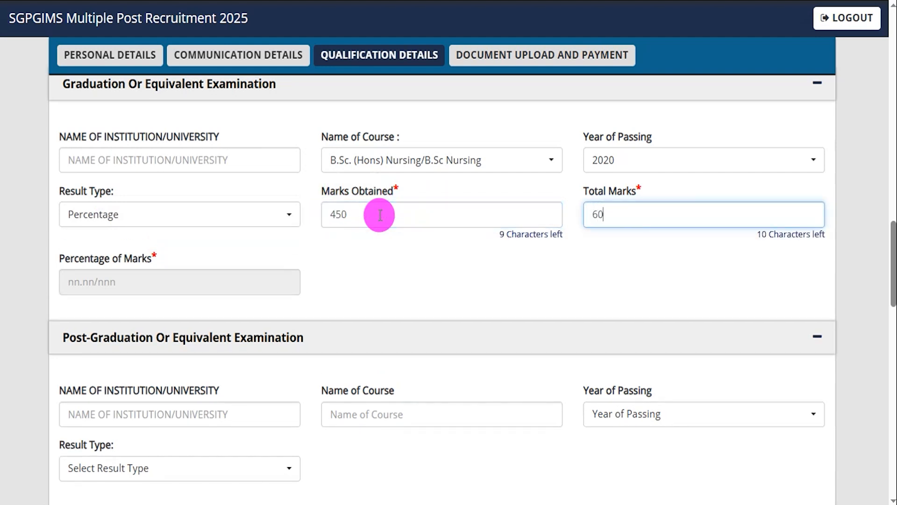
left_click(399, 294)
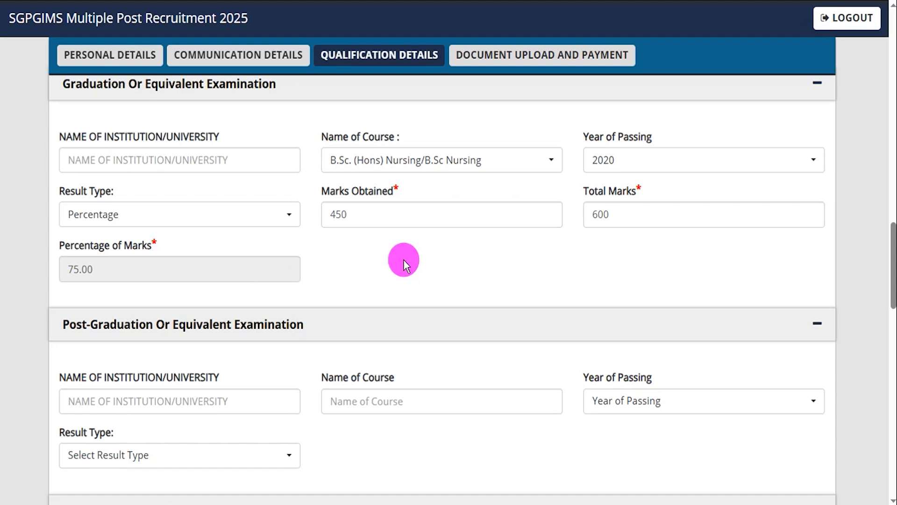
Step: Answer Yes to having experience in a minimum 50 bedded hospital in the post-specific questions
scroll(411, 260, "down", 4)
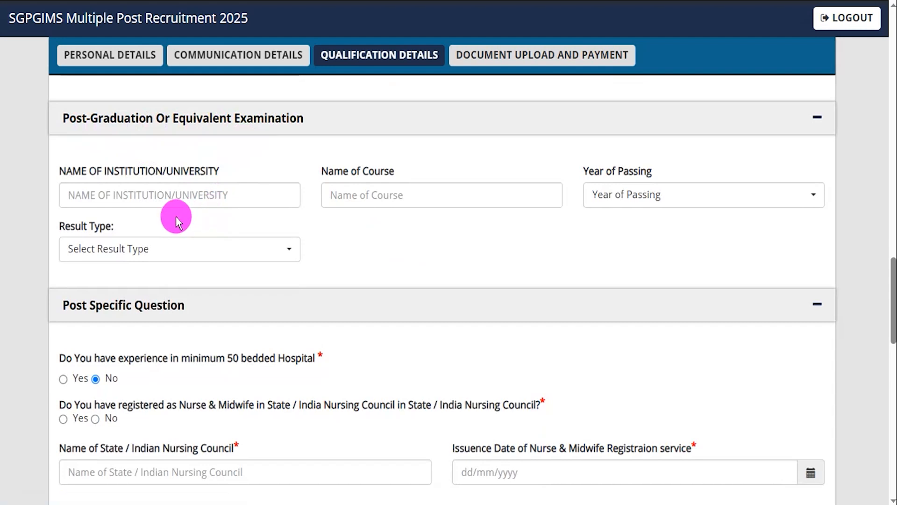
scroll(341, 224, "down", 3)
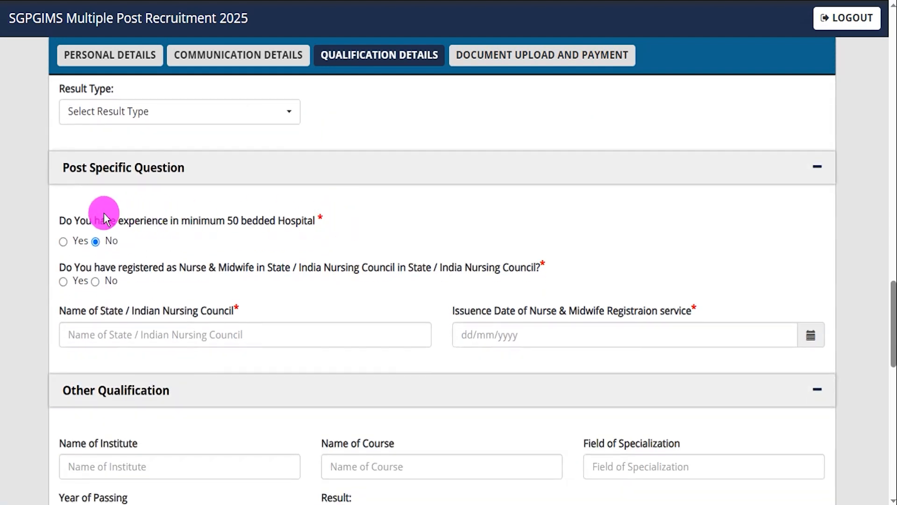
left_click_drag(73, 220, 281, 219)
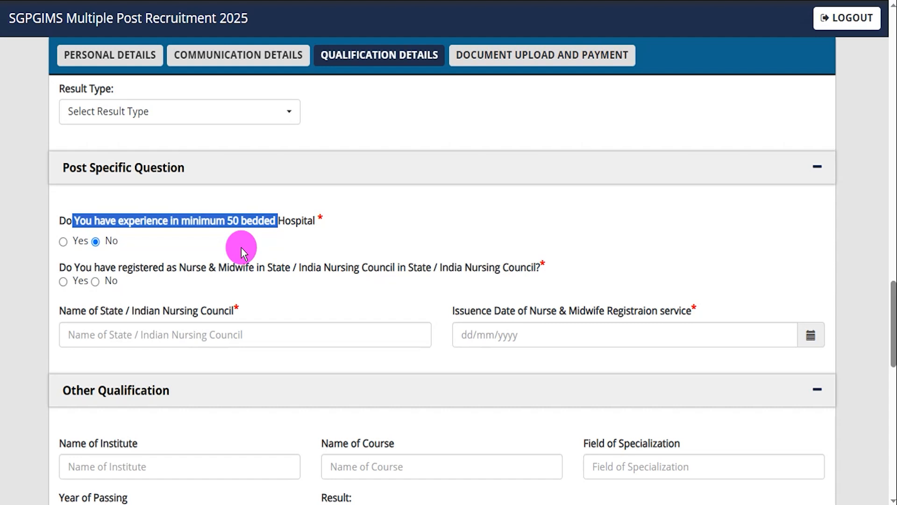
left_click(63, 241)
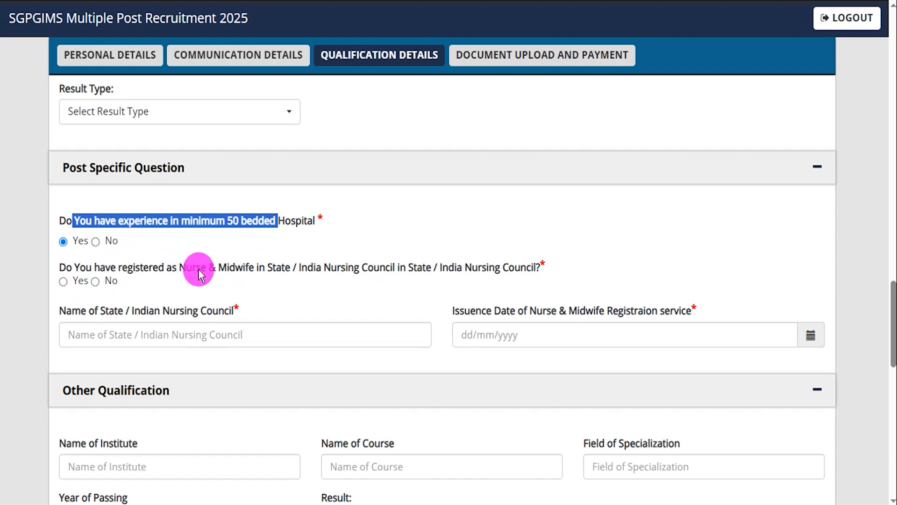
Step: Answer Yes to being registered as Nurse & Midwife in the State / India Nursing Council
left_click_drag(79, 267, 142, 270)
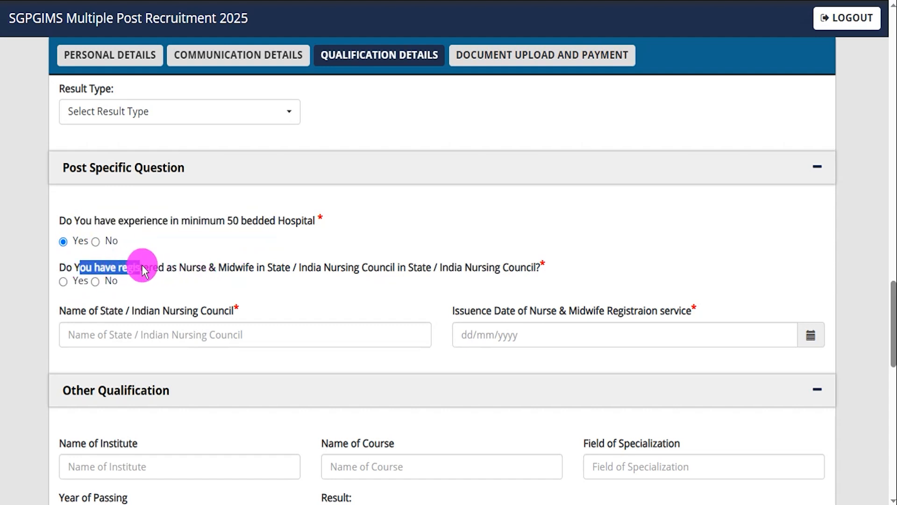
left_click(182, 265)
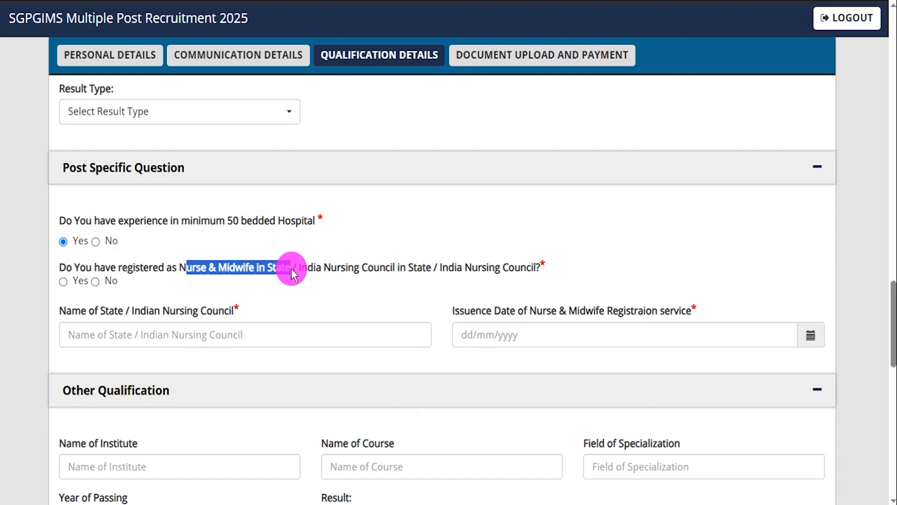
left_click_drag(323, 270, 351, 270)
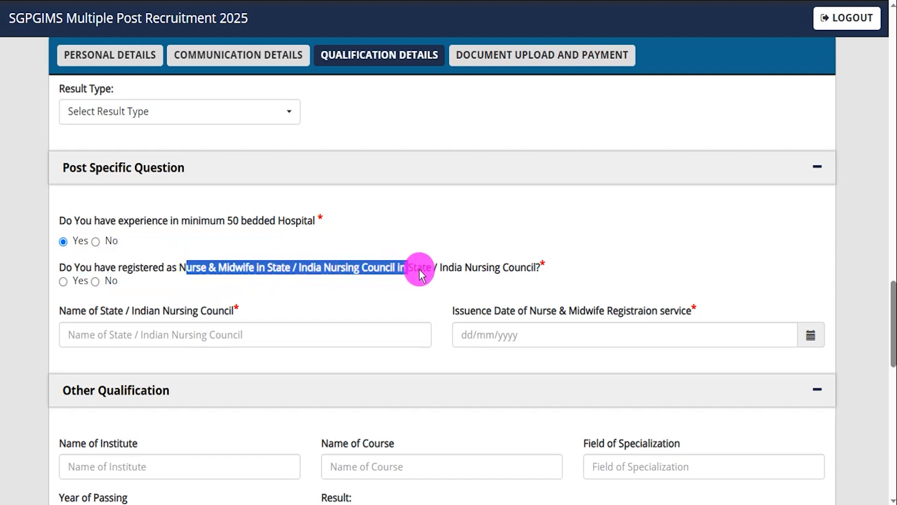
left_click_drag(442, 268, 526, 269)
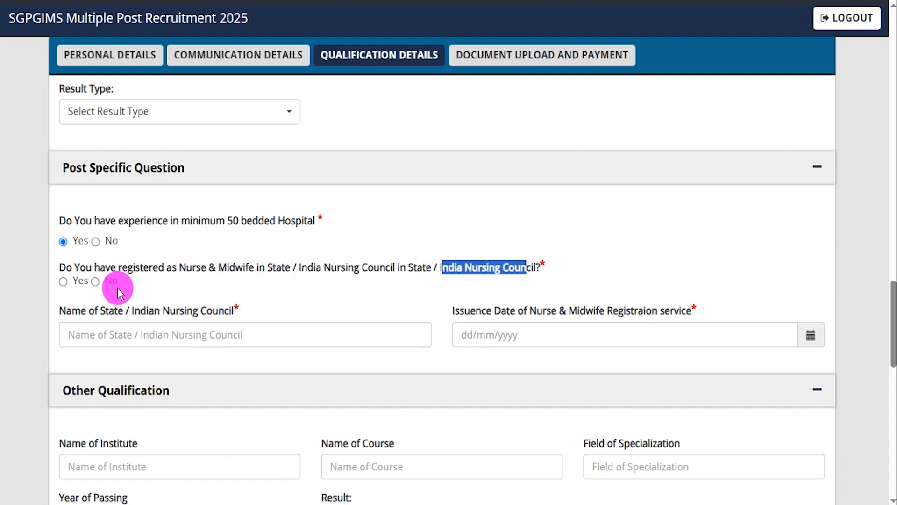
left_click(64, 282)
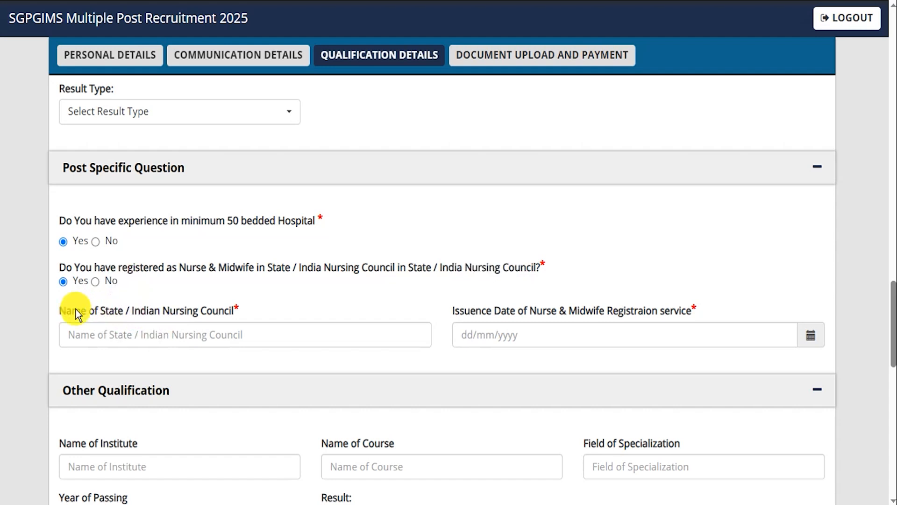
Step: Examine the nursing council name and registration issuance date fields, including the date's calendar
left_click_drag(108, 311, 216, 312)
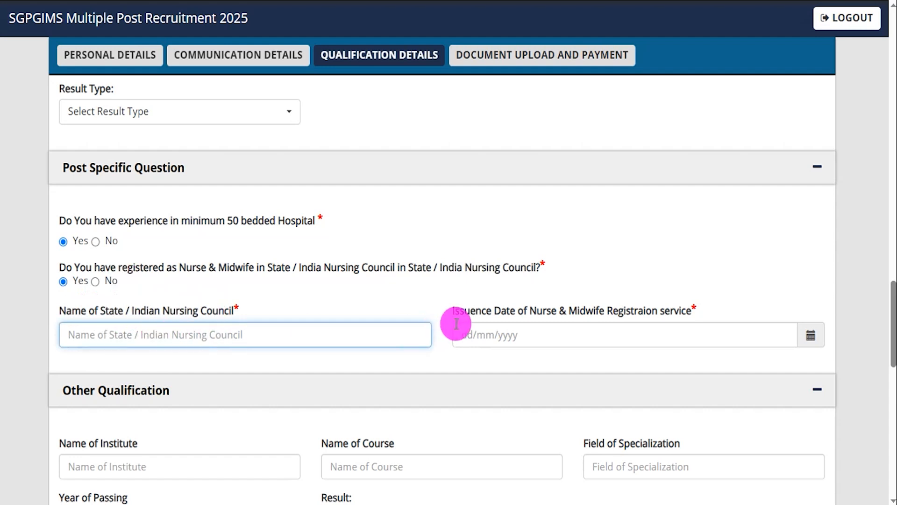
left_click_drag(482, 310, 542, 311)
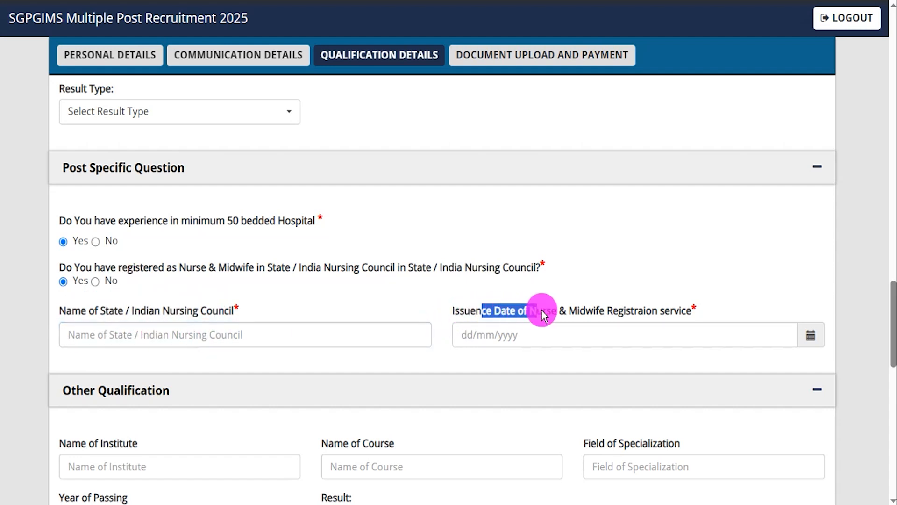
left_click_drag(598, 314, 667, 312)
left_click(668, 312)
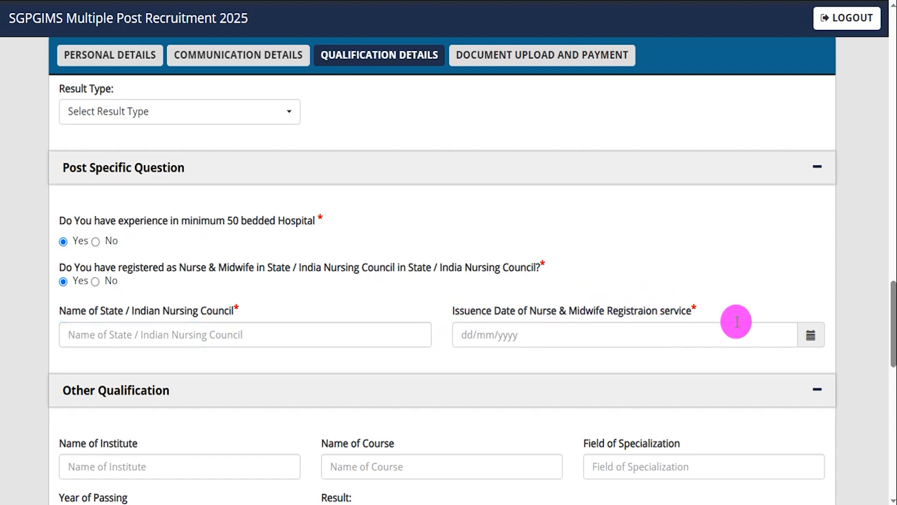
left_click(811, 337)
left_click(432, 295)
Step: Look past the Other Qualification sections and expand entry Sr No. 1 under Details of Experience
scroll(432, 296, "down", 4)
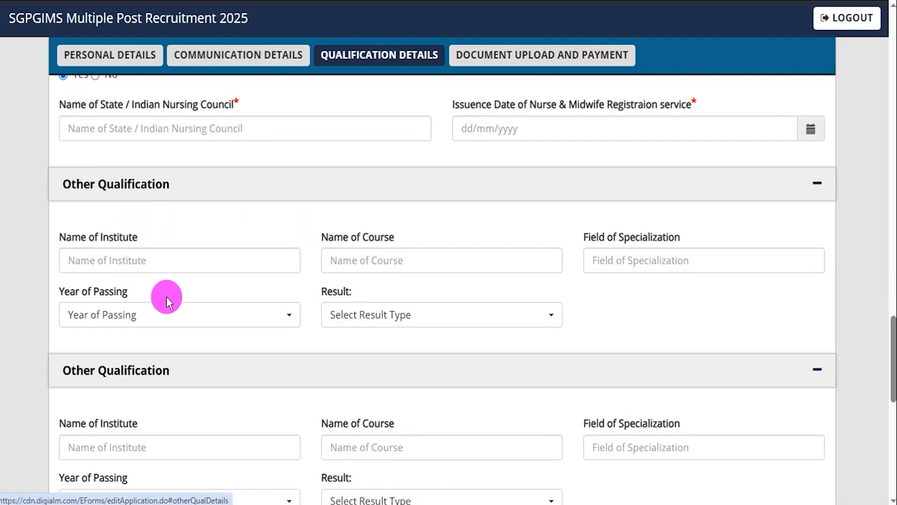
scroll(226, 293, "down", 2)
scroll(226, 294, "down", 3)
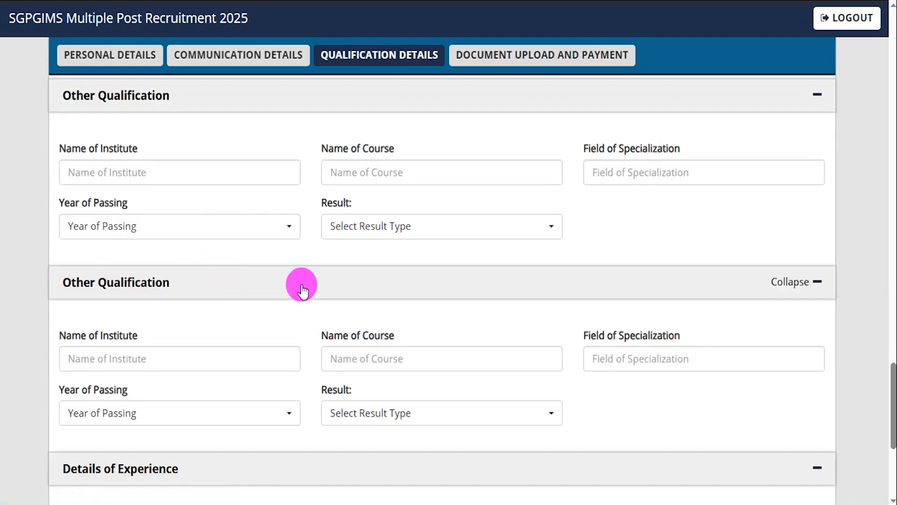
scroll(391, 330, "down", 3)
scroll(270, 306, "down", 3)
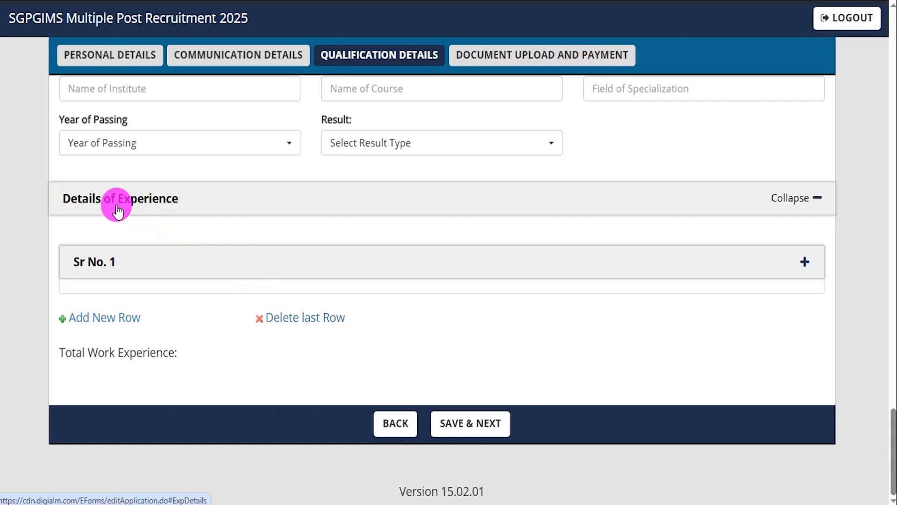
left_click(81, 259)
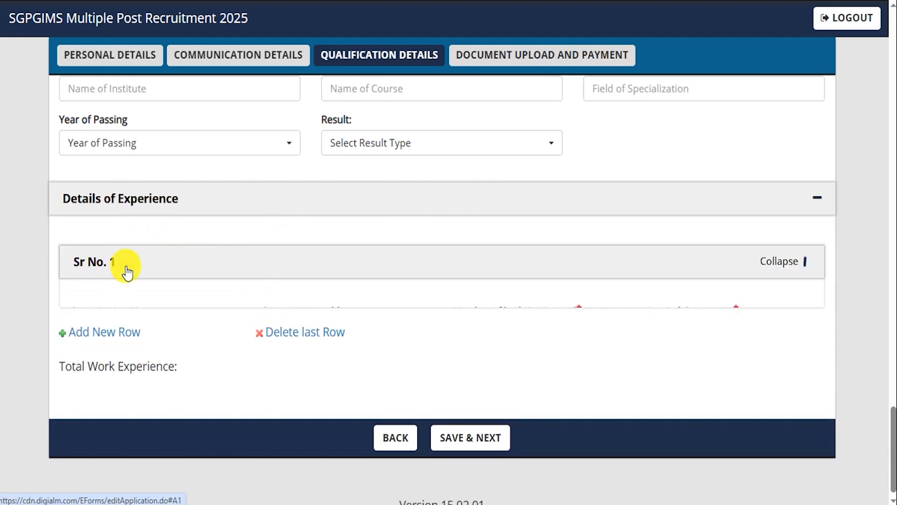
left_click(183, 325)
scroll(184, 325, "down", 3)
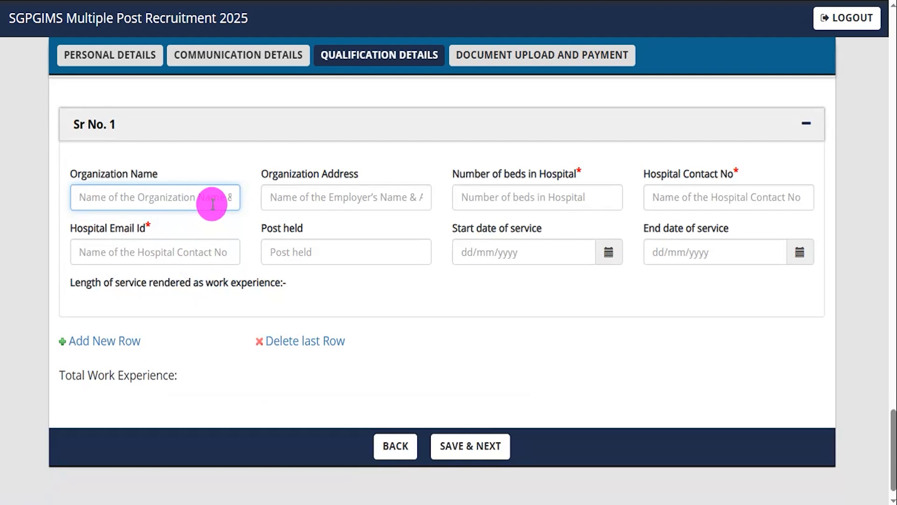
Step: Review the fields of the first experience entry, from organization address and number of beds to the service start and end dates
left_click(324, 177)
left_click_drag(473, 173, 514, 173)
left_click(511, 199)
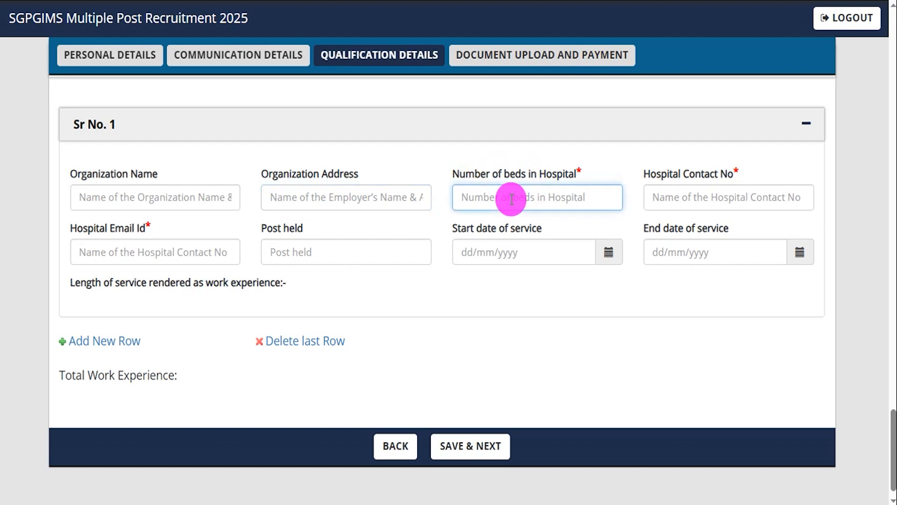
left_click_drag(661, 174, 702, 174)
left_click(695, 197)
left_click_drag(79, 232, 136, 244)
left_click(136, 245)
left_click_drag(274, 229, 303, 237)
left_click(359, 248)
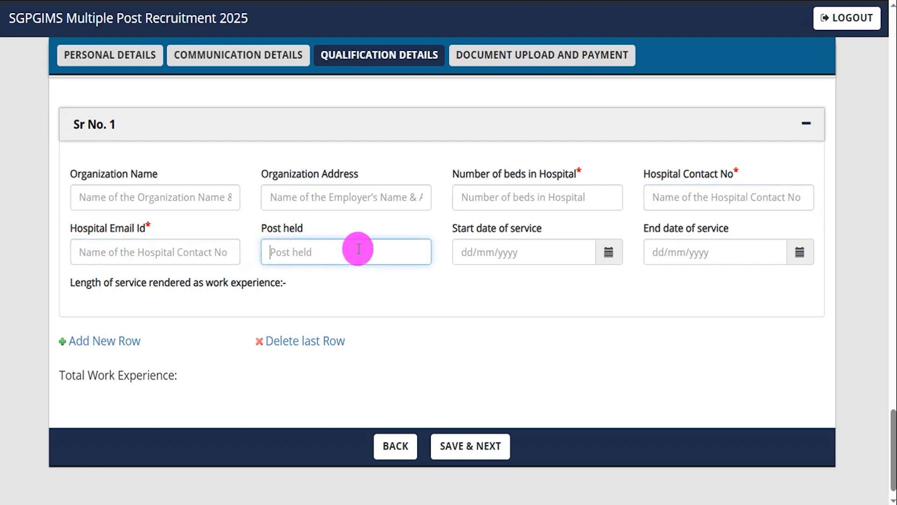
left_click(602, 254)
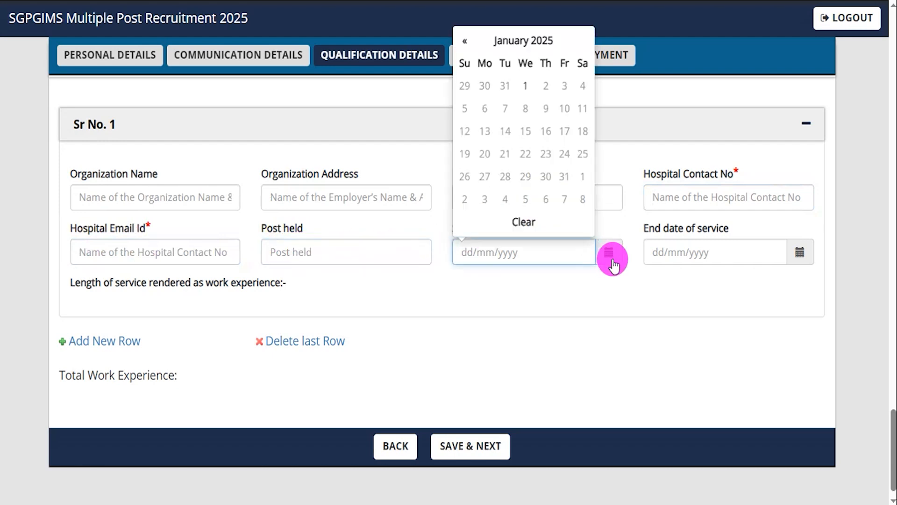
left_click(800, 255)
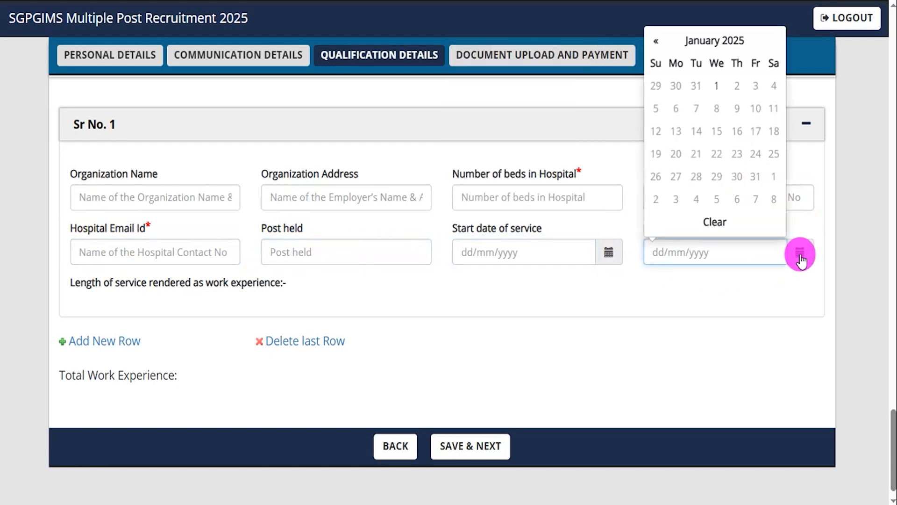
left_click(654, 286)
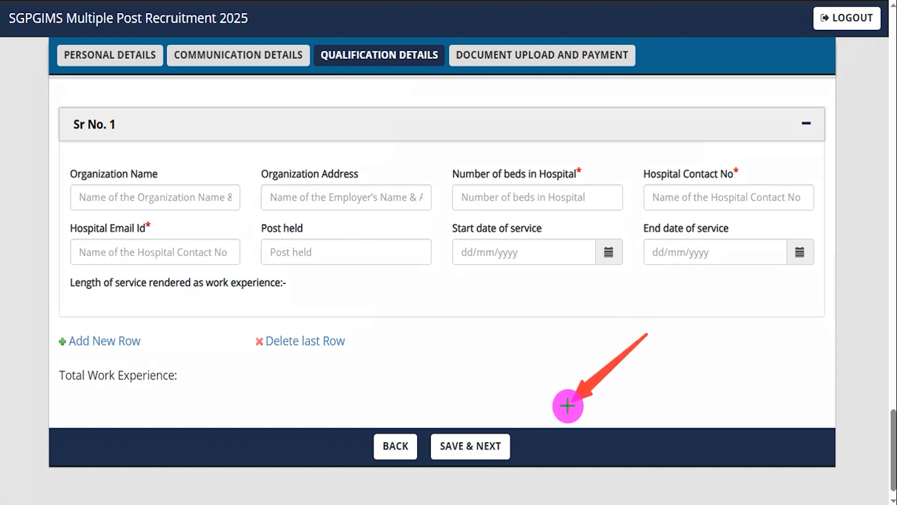
Step: Save the qualification details and proceed to document upload and payment
left_click(502, 445)
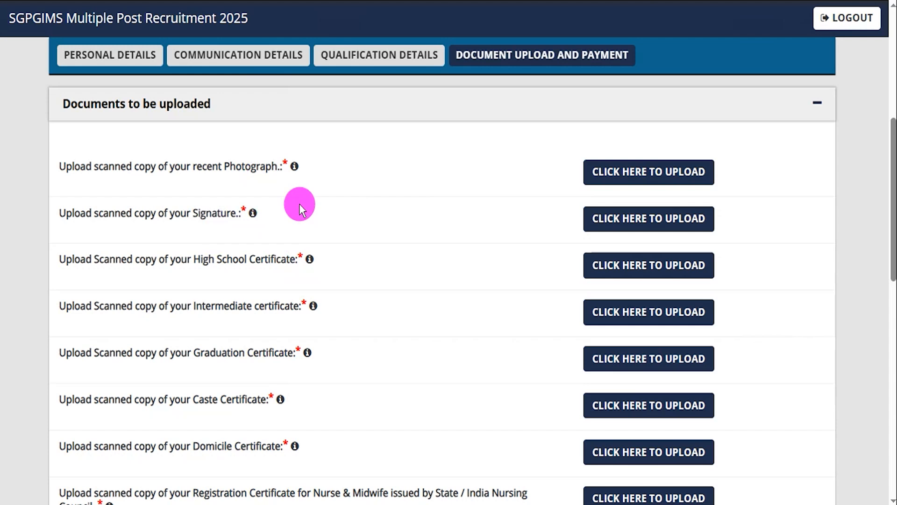
Step: Review the list of documents to be uploaded, from the photograph and signature to the nursing registration and experience certificates
left_click_drag(304, 169, 371, 143)
left_click_drag(280, 216, 341, 185)
left_click_drag(339, 263, 393, 234)
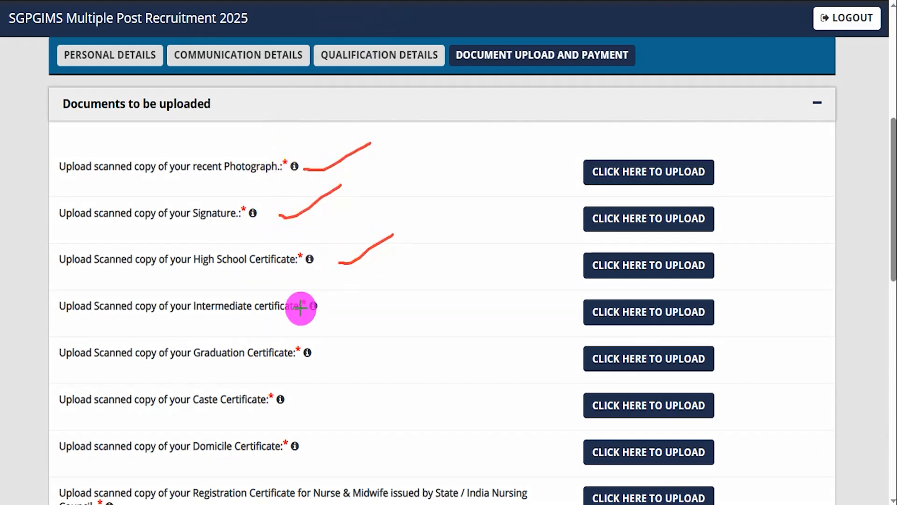
left_click_drag(332, 311, 378, 271)
left_click_drag(321, 359, 359, 331)
left_click_drag(301, 401, 349, 360)
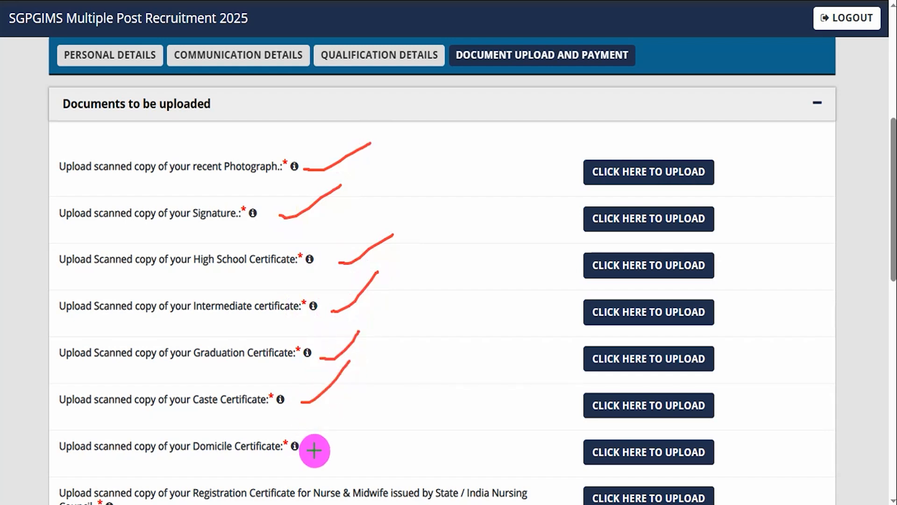
left_click_drag(314, 451, 363, 414)
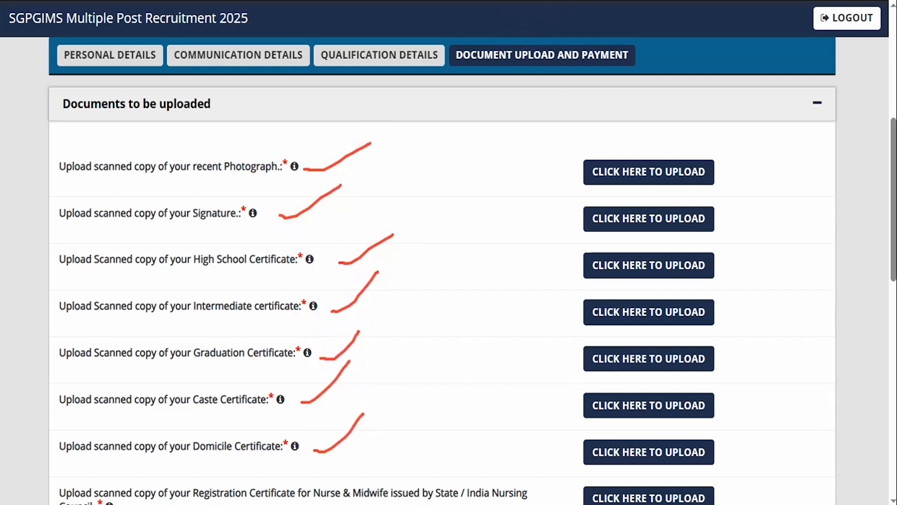
left_click(566, 0)
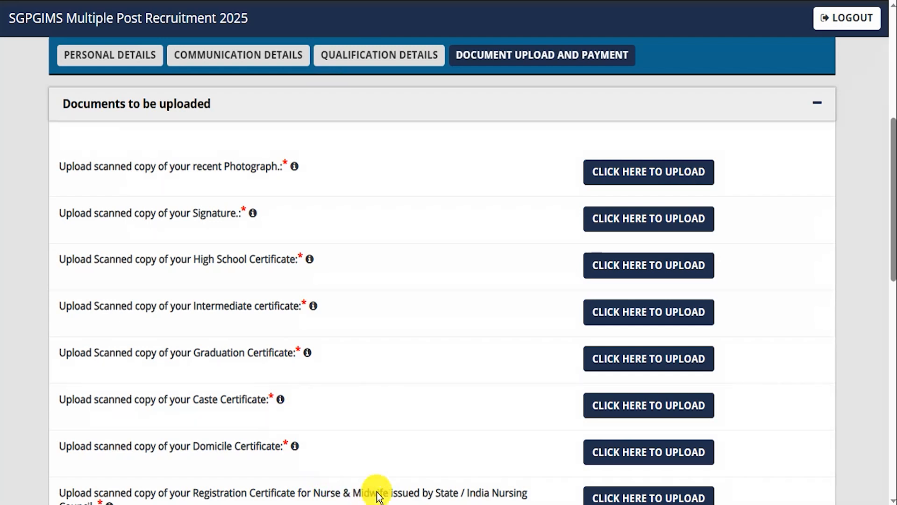
scroll(376, 489, "down", 1)
scroll(376, 495, "down", 2)
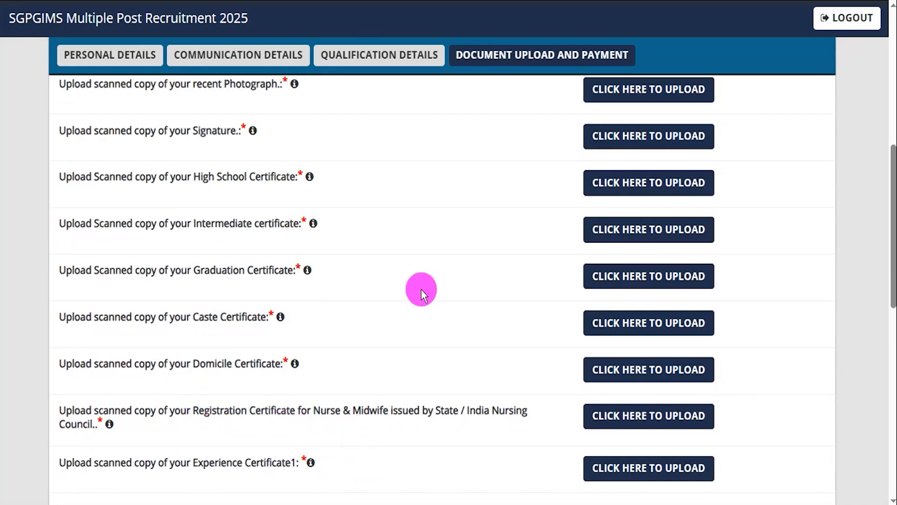
scroll(385, 451, "down", 1)
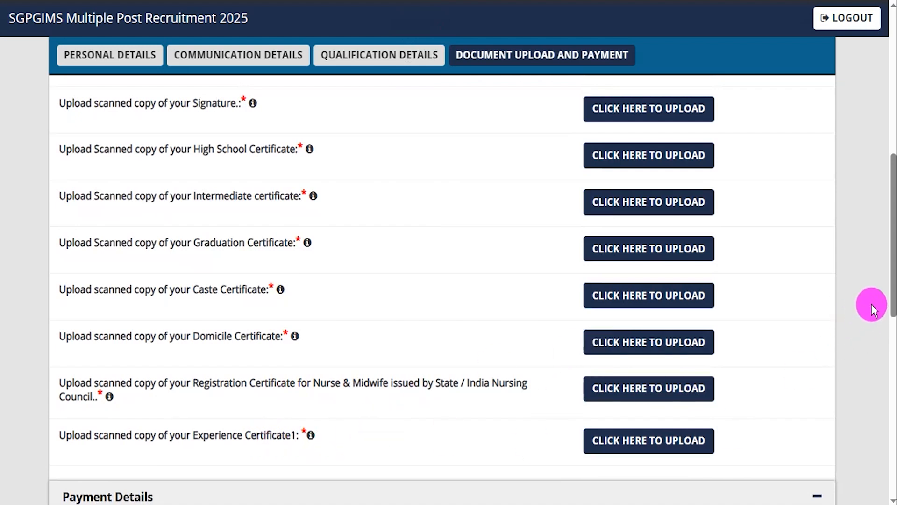
scroll(893, 304, "up", 1)
left_click_drag(890, 303, 890, 254)
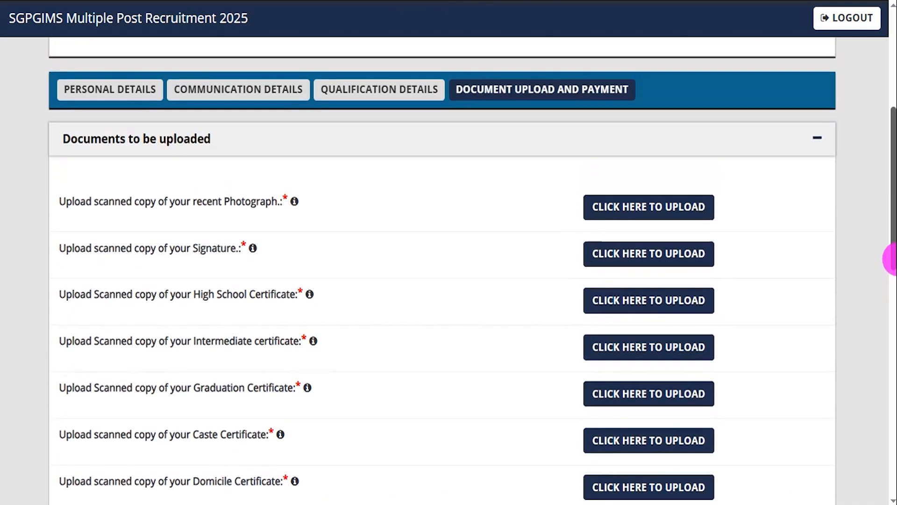
Step: Check the image format and file size requirements for the photograph upload, leaving without uploading a file
left_click(631, 216)
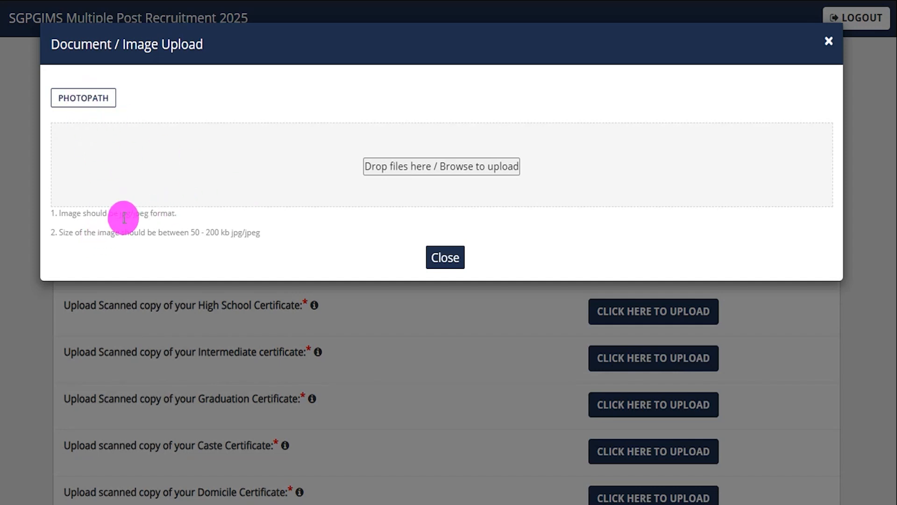
left_click_drag(118, 215, 251, 232)
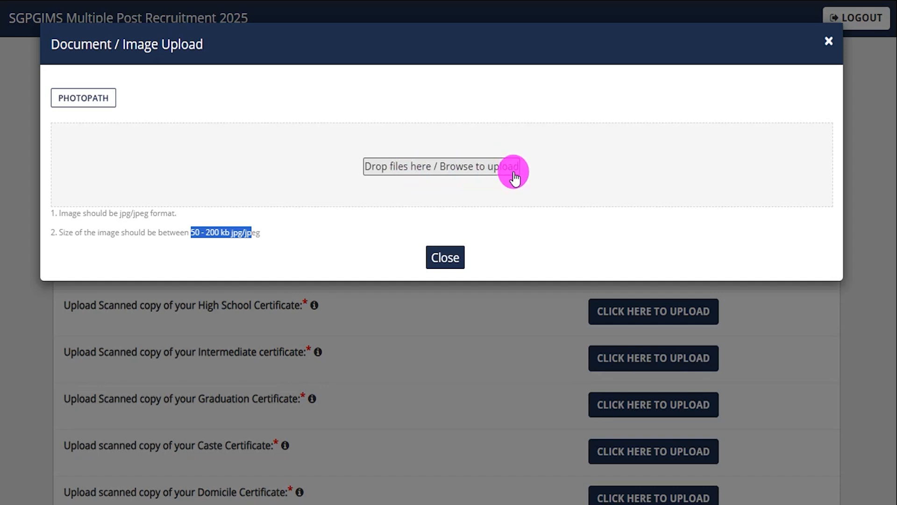
left_click(458, 261)
Step: Check the image format and file size requirements for the signature upload, leaving without uploading a file
left_click(672, 268)
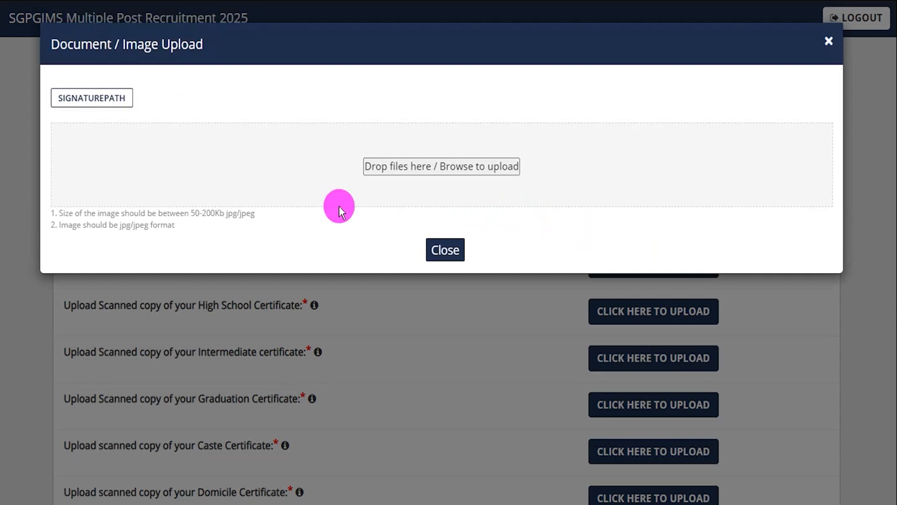
left_click_drag(190, 213, 255, 214)
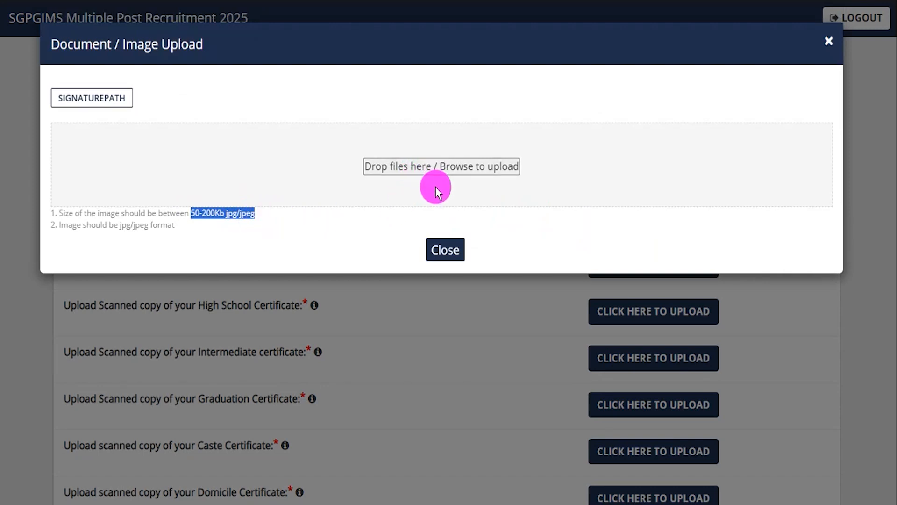
left_click(442, 252)
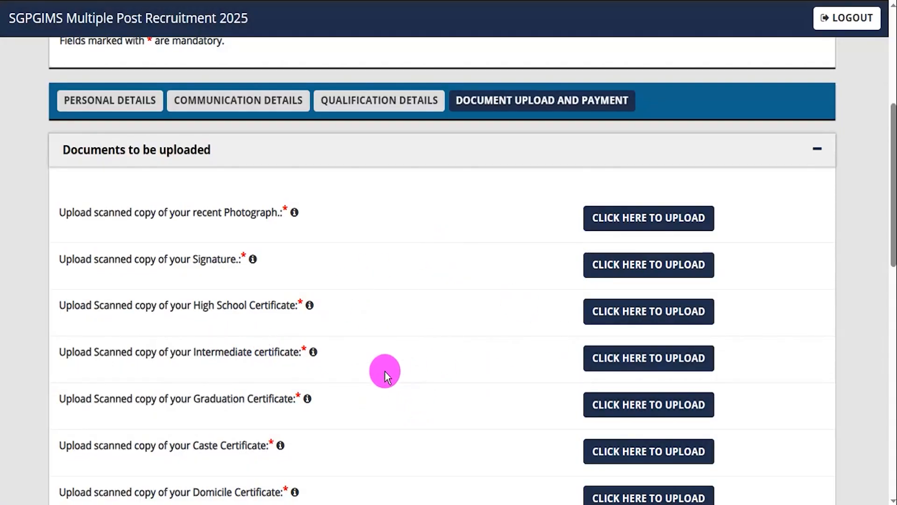
Step: Check the file format and size requirements for the Intermediate and Caste certificate uploads, leaving without uploading a file
left_click(632, 361)
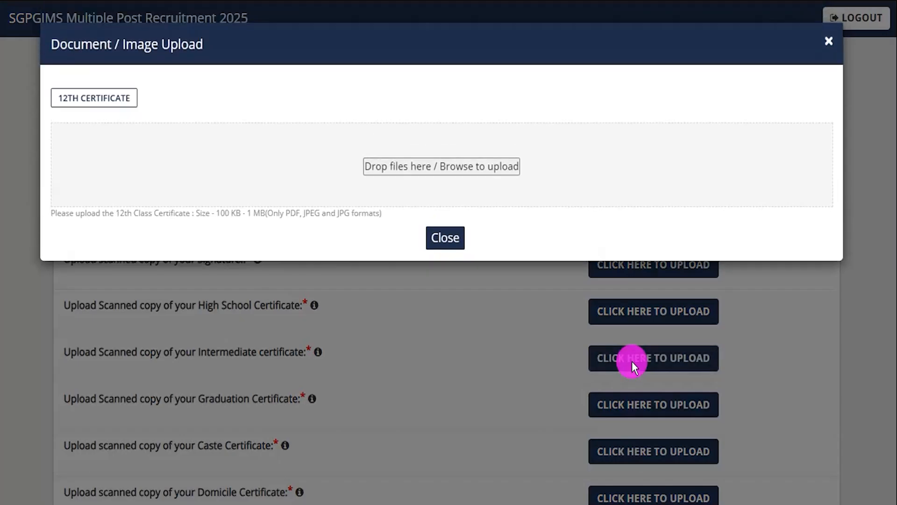
left_click(456, 241)
left_click(618, 452)
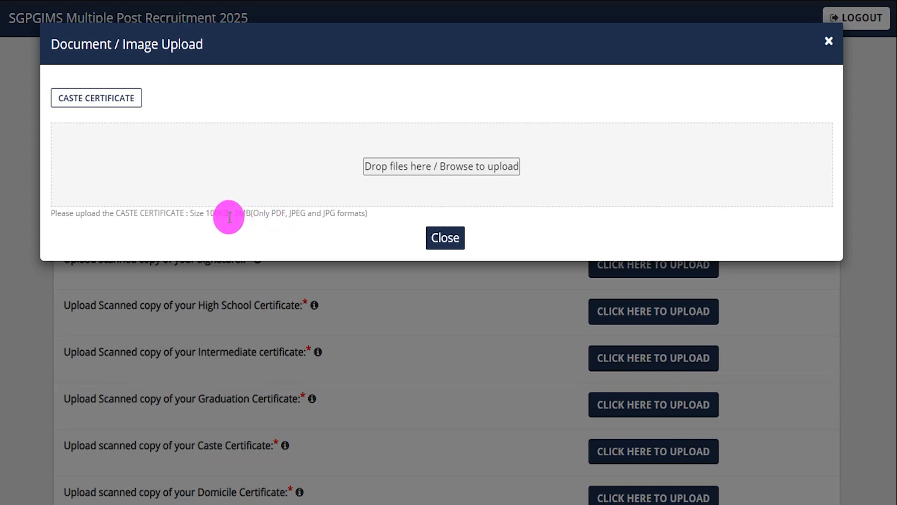
left_click_drag(216, 214, 344, 211)
left_click(272, 212)
left_click(445, 237)
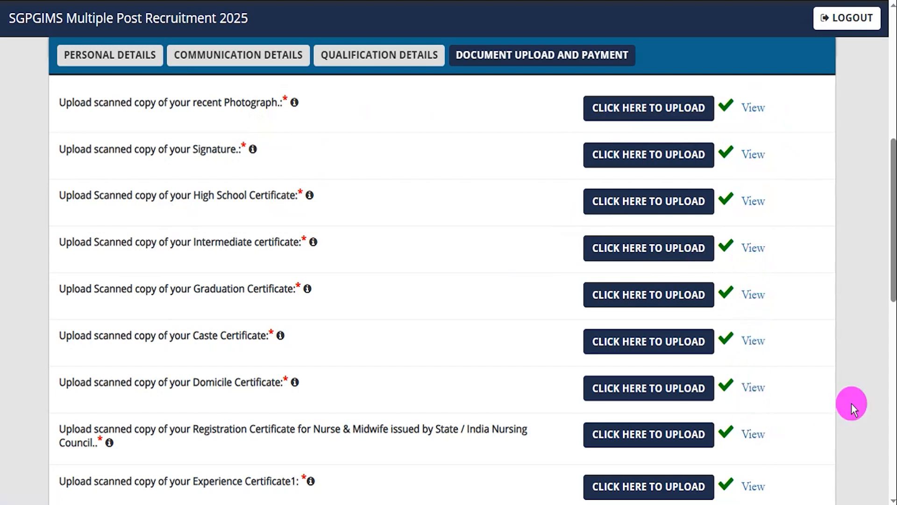
Step: Compare the applicable fee in the form with the published application fees for General/OBC/EWS and SC/ST candidates
scroll(851, 401, "down", 10)
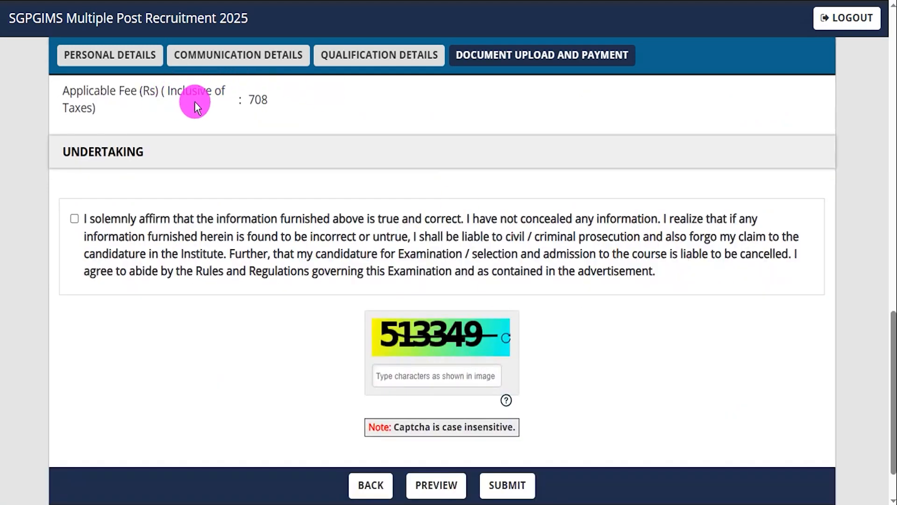
left_click_drag(248, 100, 269, 100)
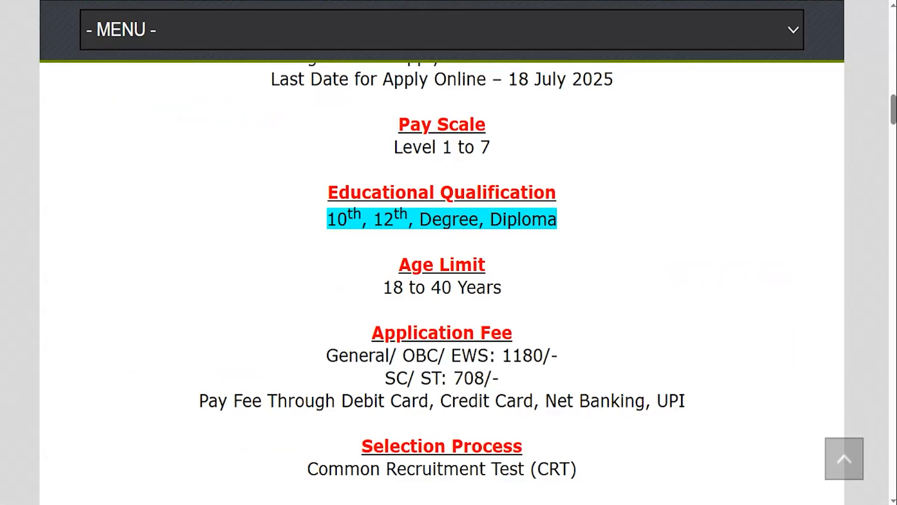
left_click_drag(337, 356, 560, 359)
left_click_drag(385, 377, 484, 376)
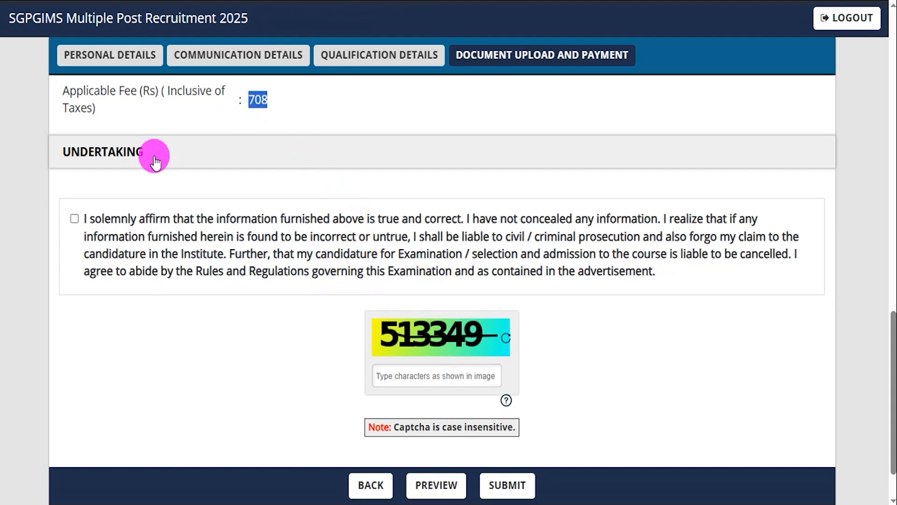
Step: Accept the undertaking that the information furnished is true and correct
left_click(74, 219)
scroll(327, 315, "down", 1)
Step: Mark the captcha image, its entry field and the Preview, Back and Submit options with red ticks and arrows
left_click_drag(481, 286, 516, 254)
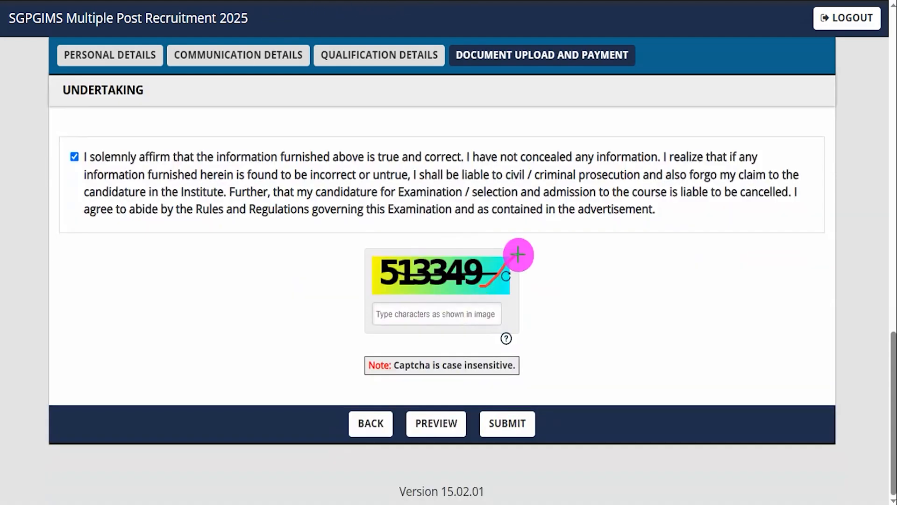
left_click_drag(491, 315, 534, 285)
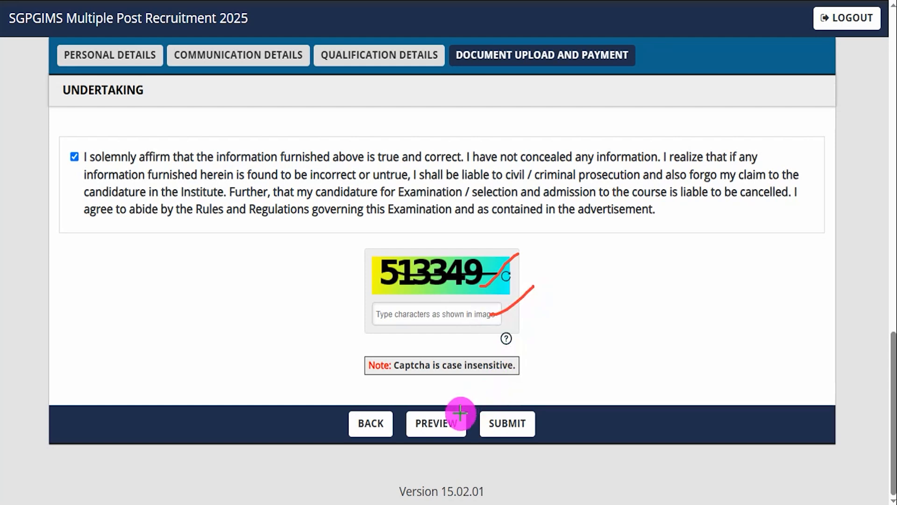
left_click_drag(458, 418, 475, 394)
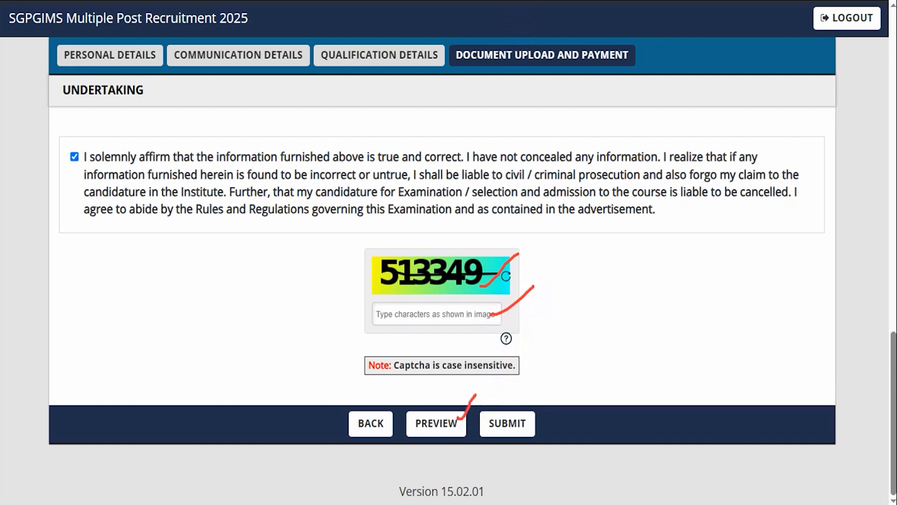
left_click_drag(222, 315, 350, 413)
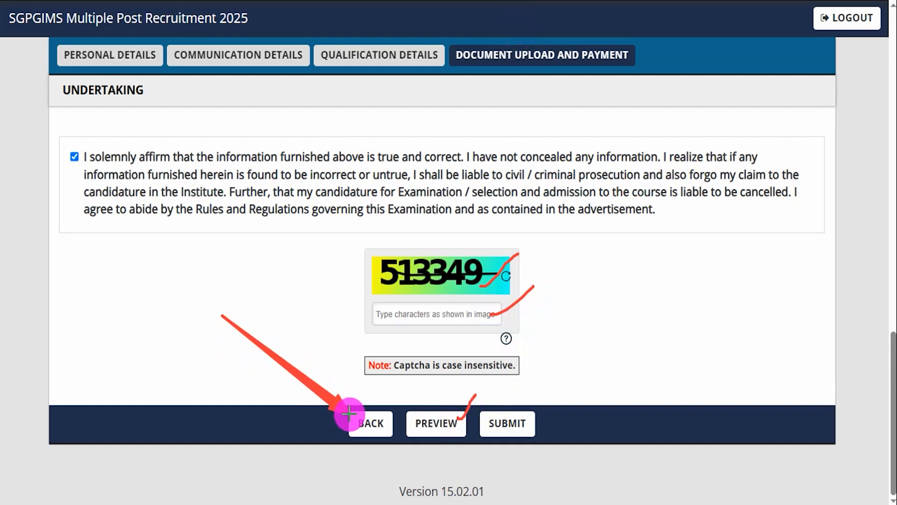
mouse_move(616, 279)
left_mouse_down()
mouse_move(545, 385)
mouse_move(540, 414)
left_mouse_up()
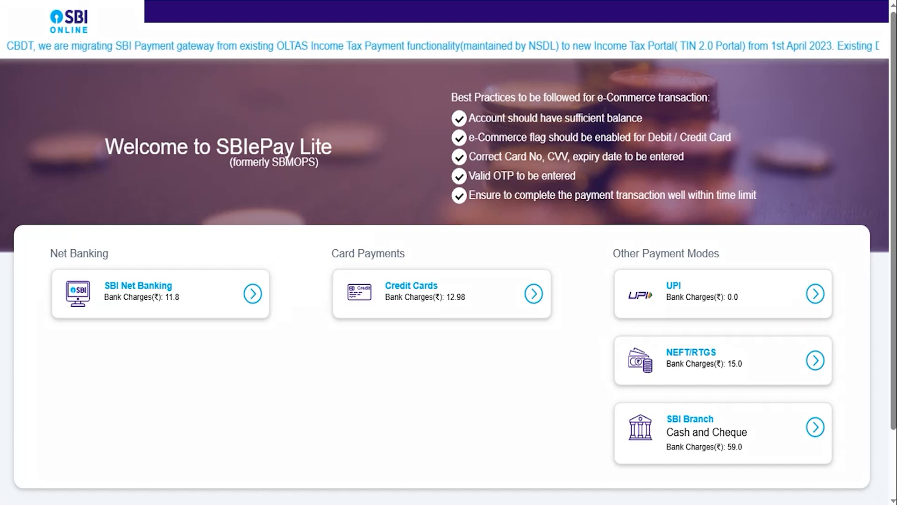
Step: Review the SBIePay Lite payment modes, temporarily ticking SBI Net Banking, Credit Cards, NEFT/RTGS and UPI
left_click_drag(202, 286, 234, 254)
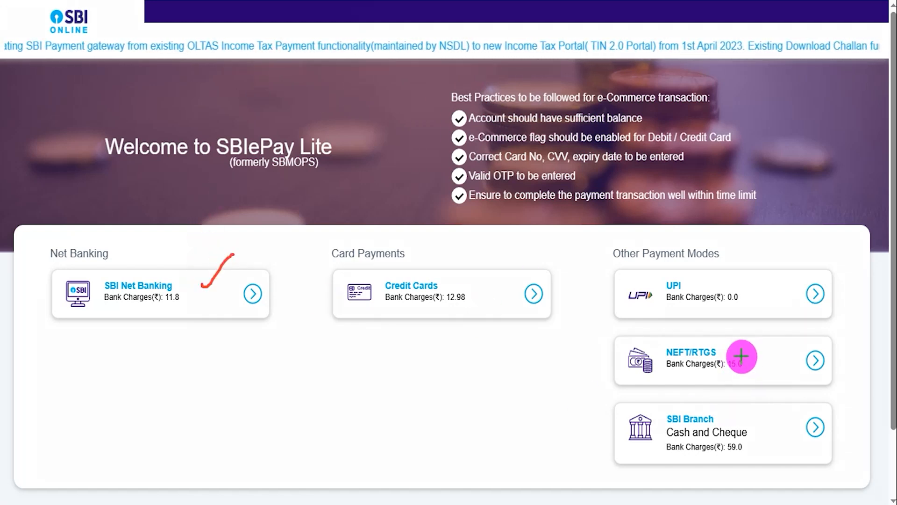
left_click_drag(465, 296, 505, 261)
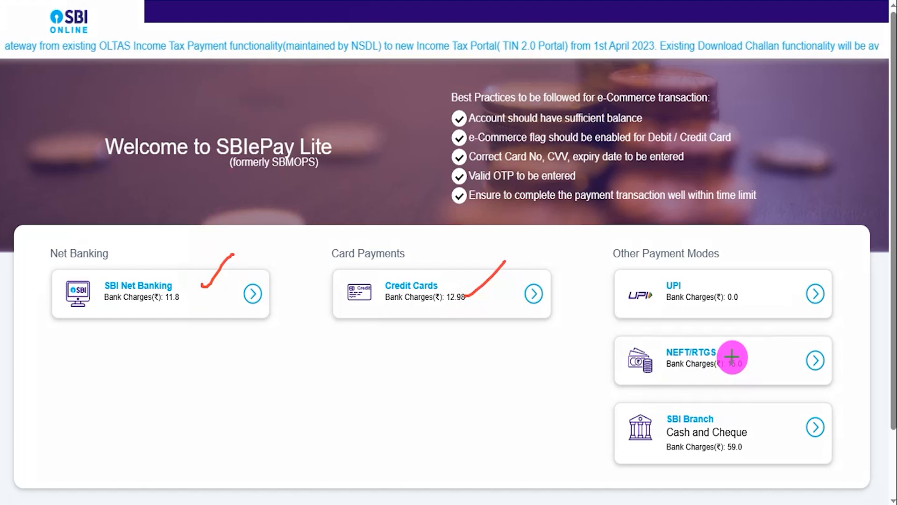
left_click_drag(740, 353, 761, 341)
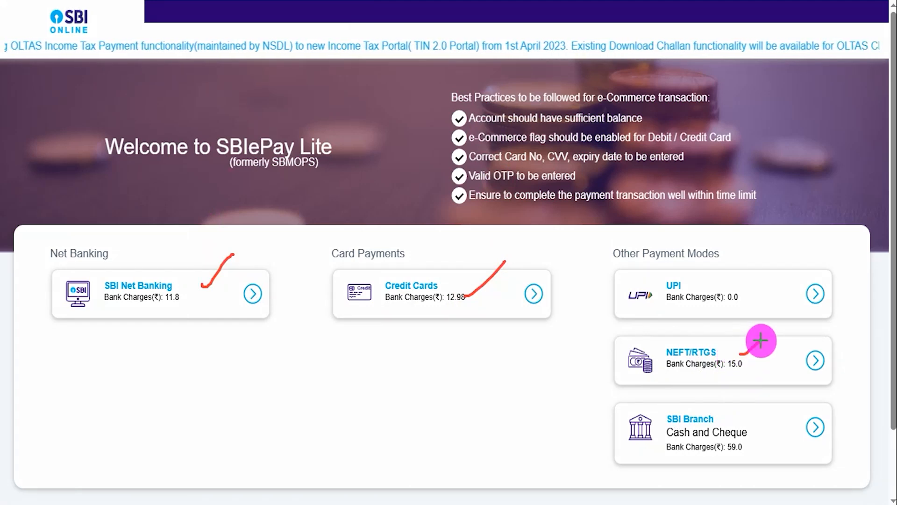
left_click_drag(737, 280, 797, 241)
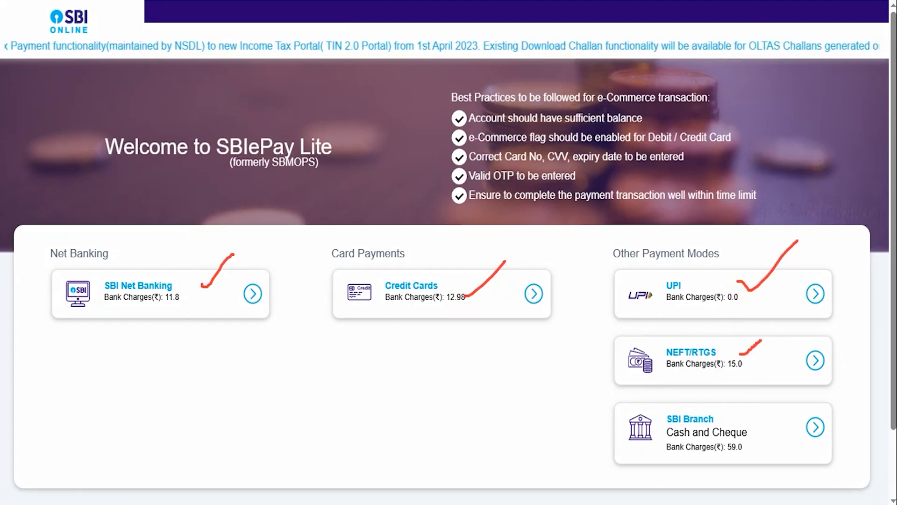
key("Escape")
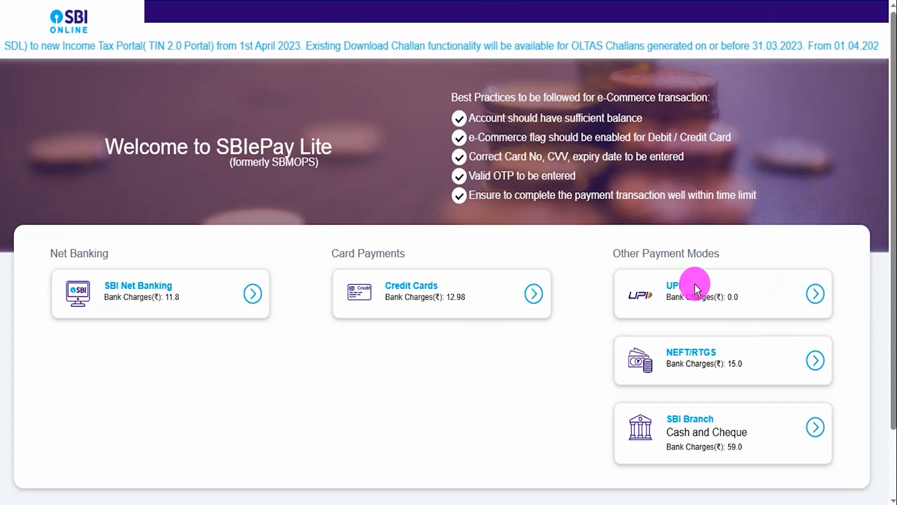
Step: Choose UPI as the payment mode and select the QR code option after checking the VPA / UPI ID fields
left_click(705, 299)
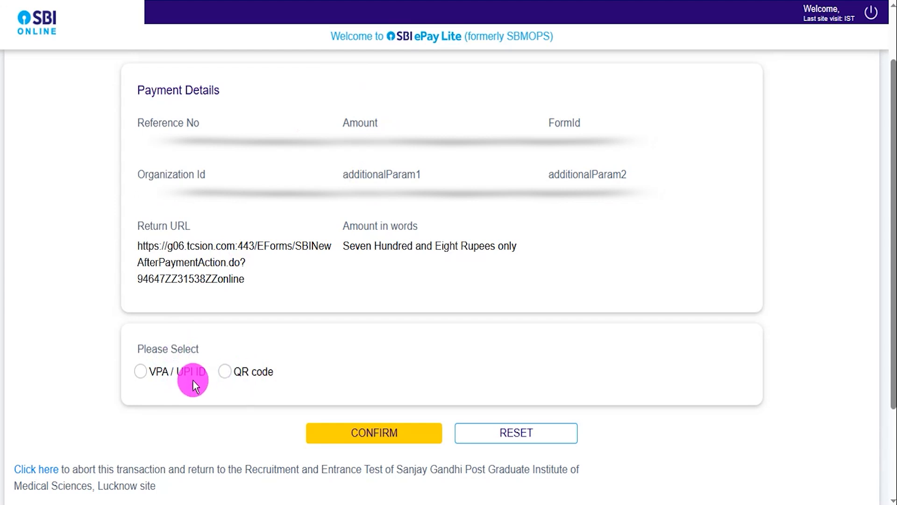
left_click(141, 372)
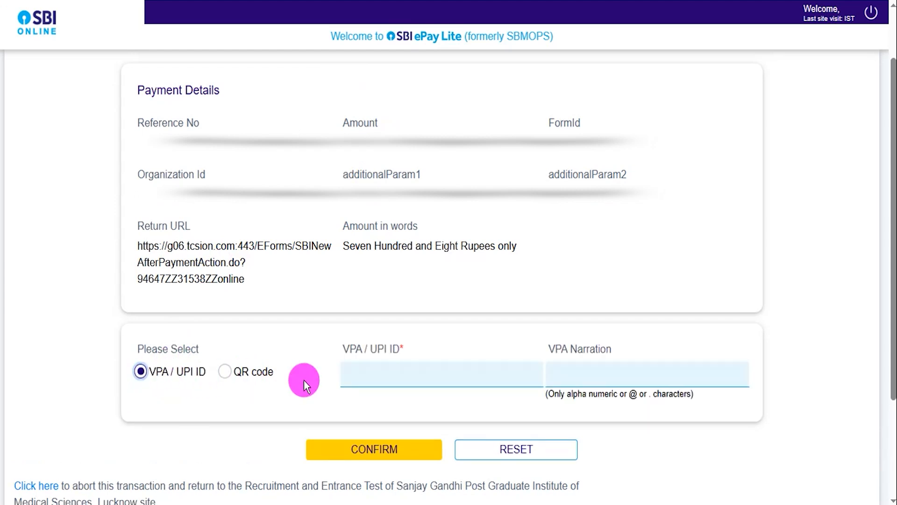
left_click(380, 376)
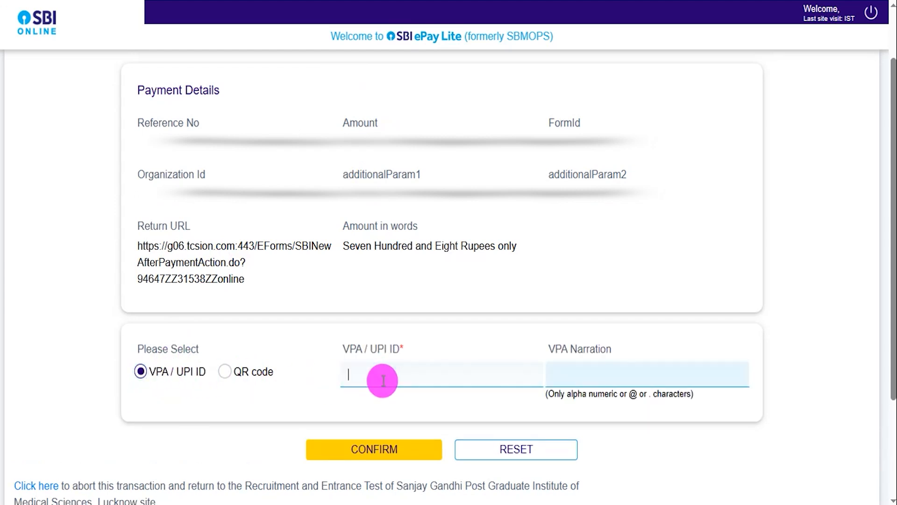
left_click(573, 376)
left_click(553, 44)
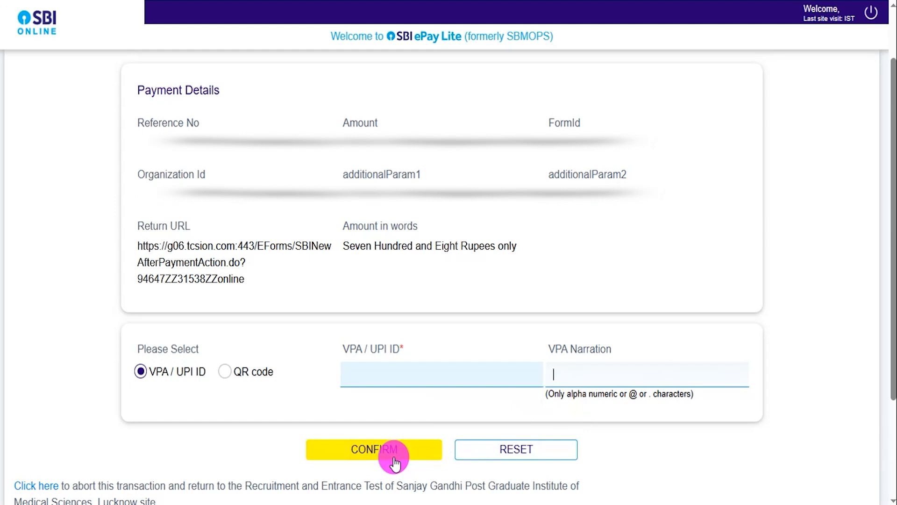
left_click(225, 372)
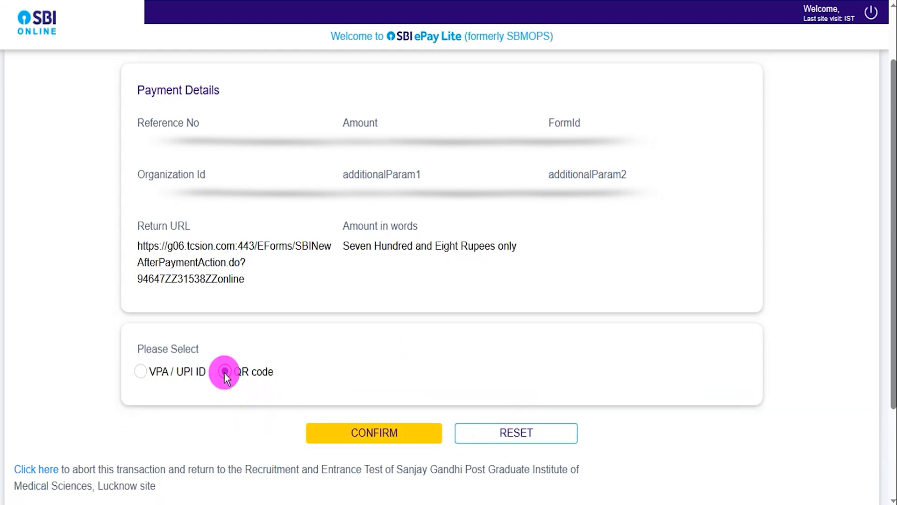